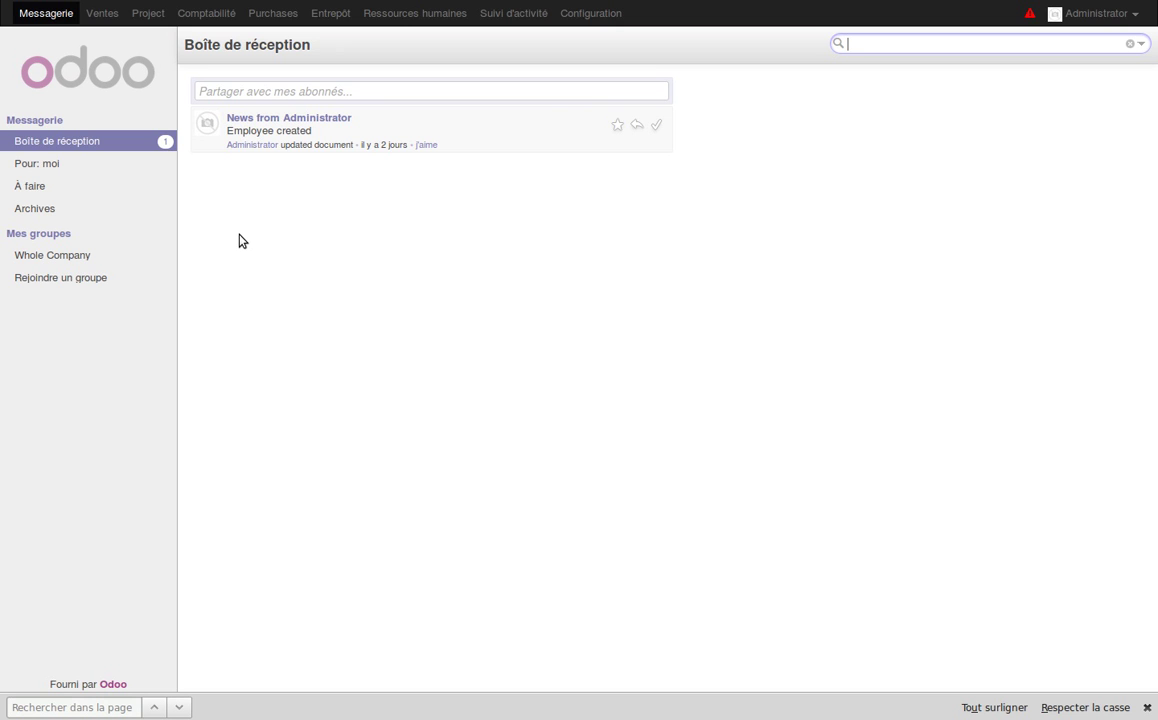
In sales contract P1.1, enable invoicing on timesheets with the price list Liste de prix publique (EUR), and save the contract.
left_click(148, 15)
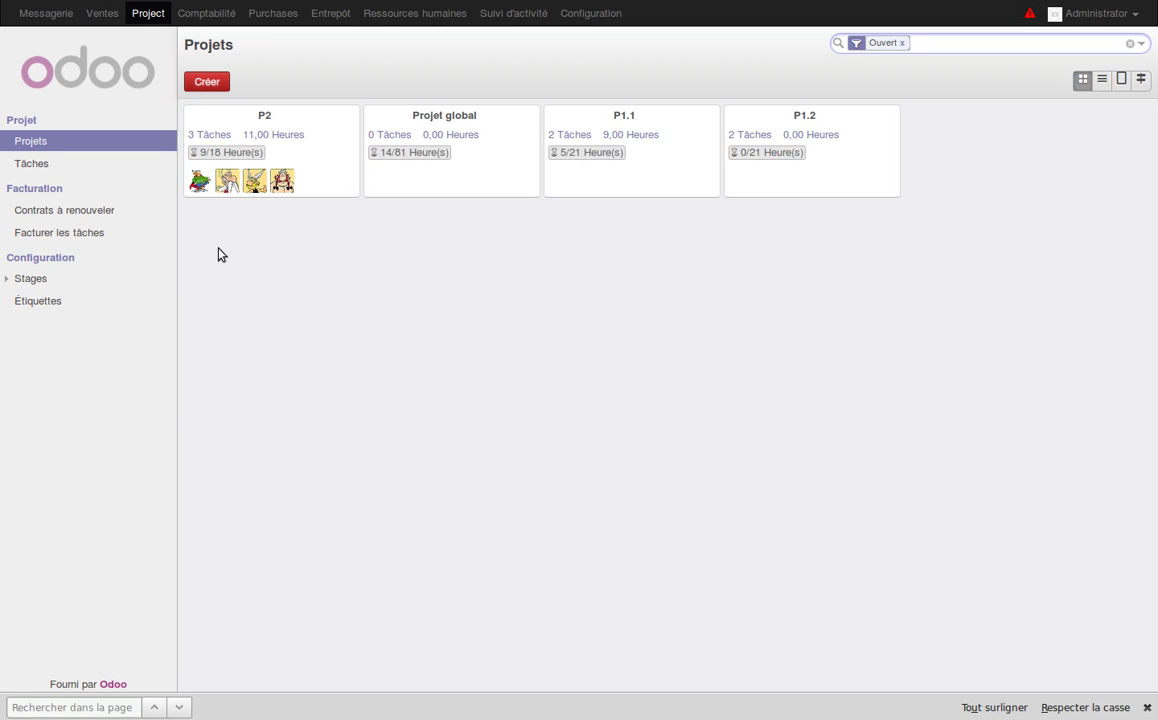
left_click(96, 15)
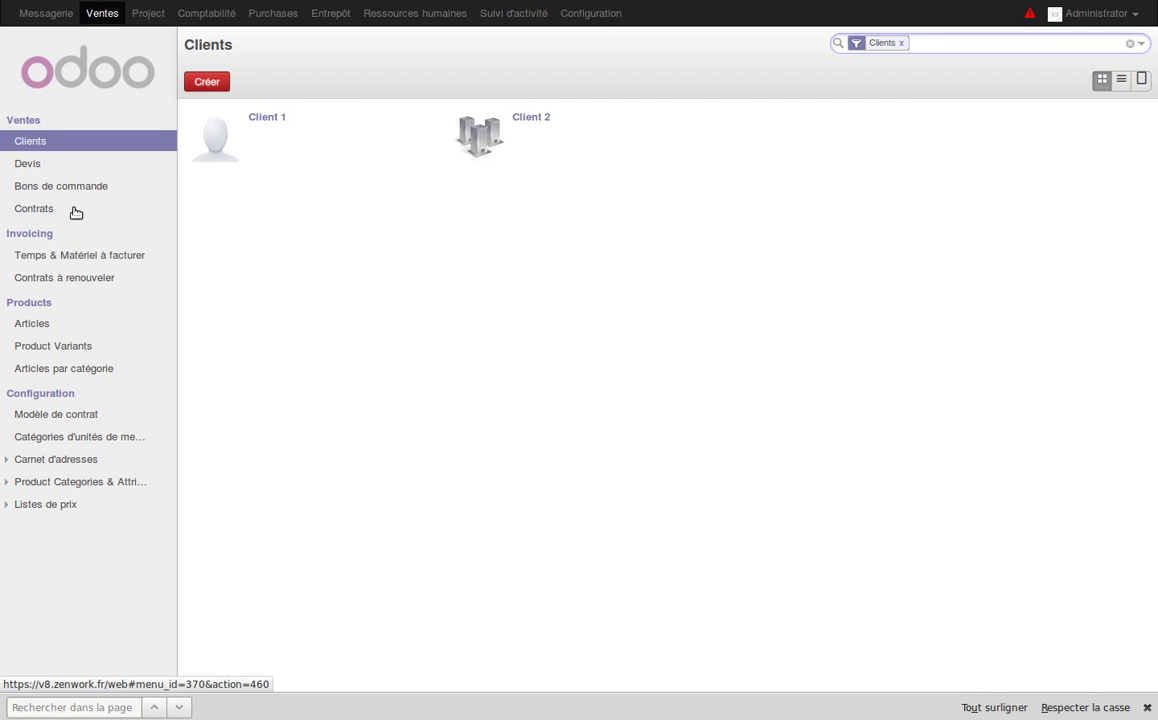
left_click(55, 213)
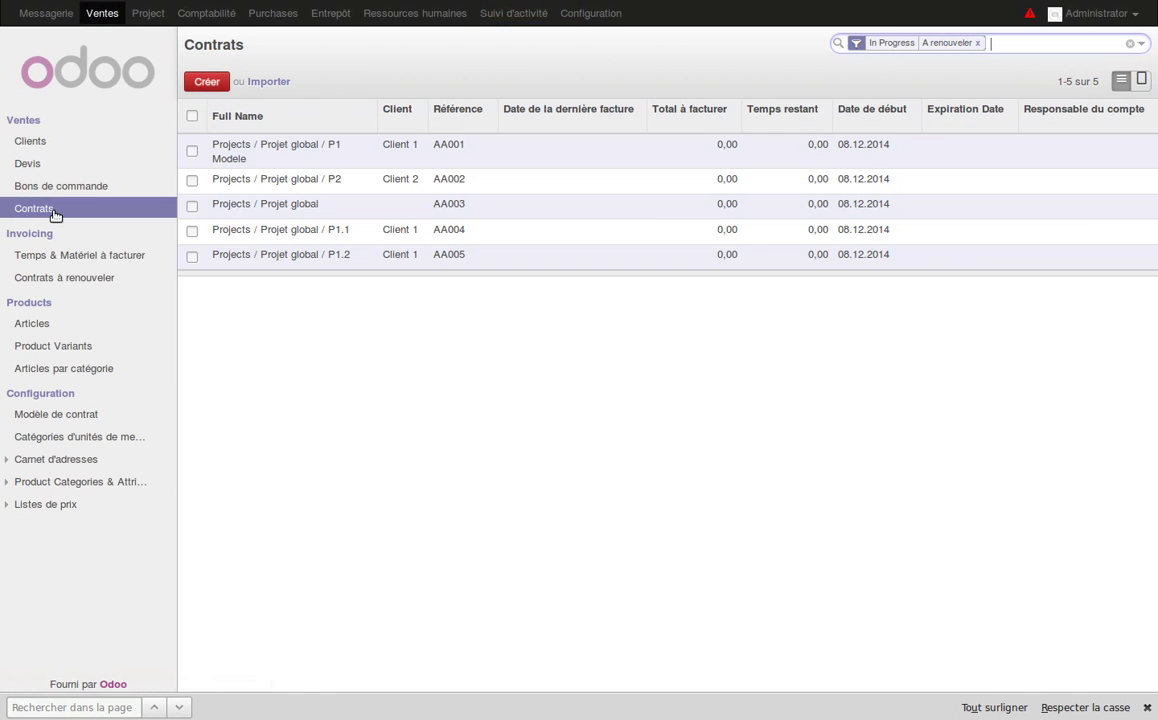
left_click(301, 233)
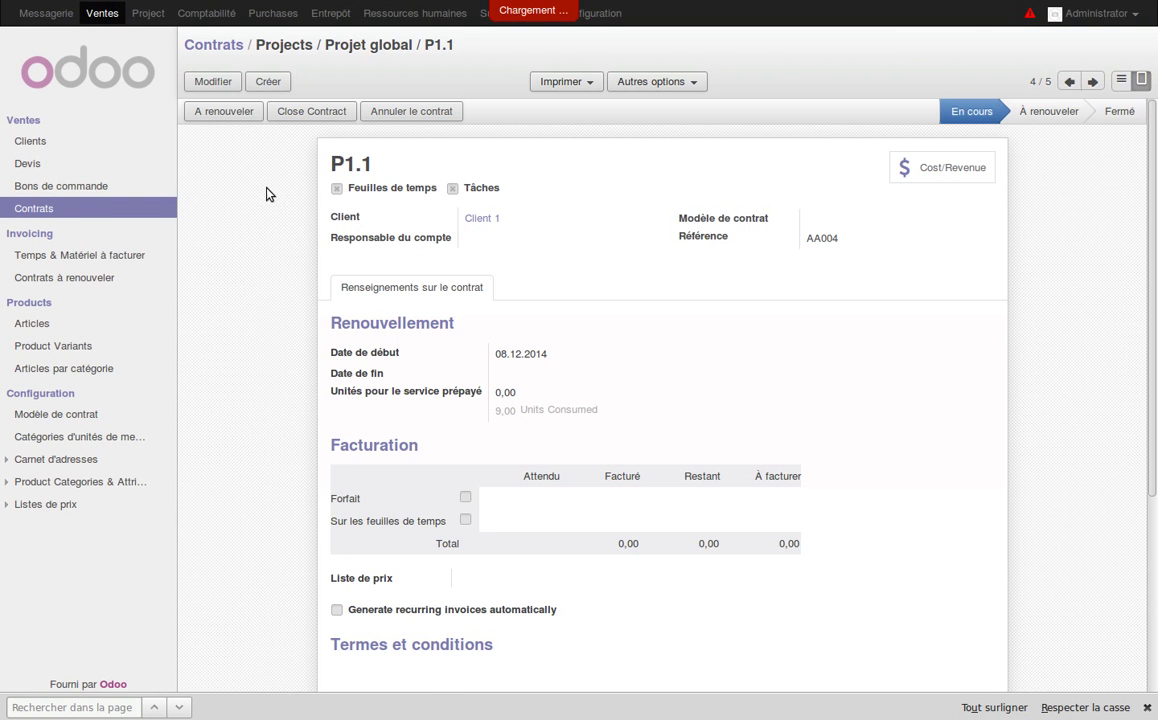
left_click(212, 82)
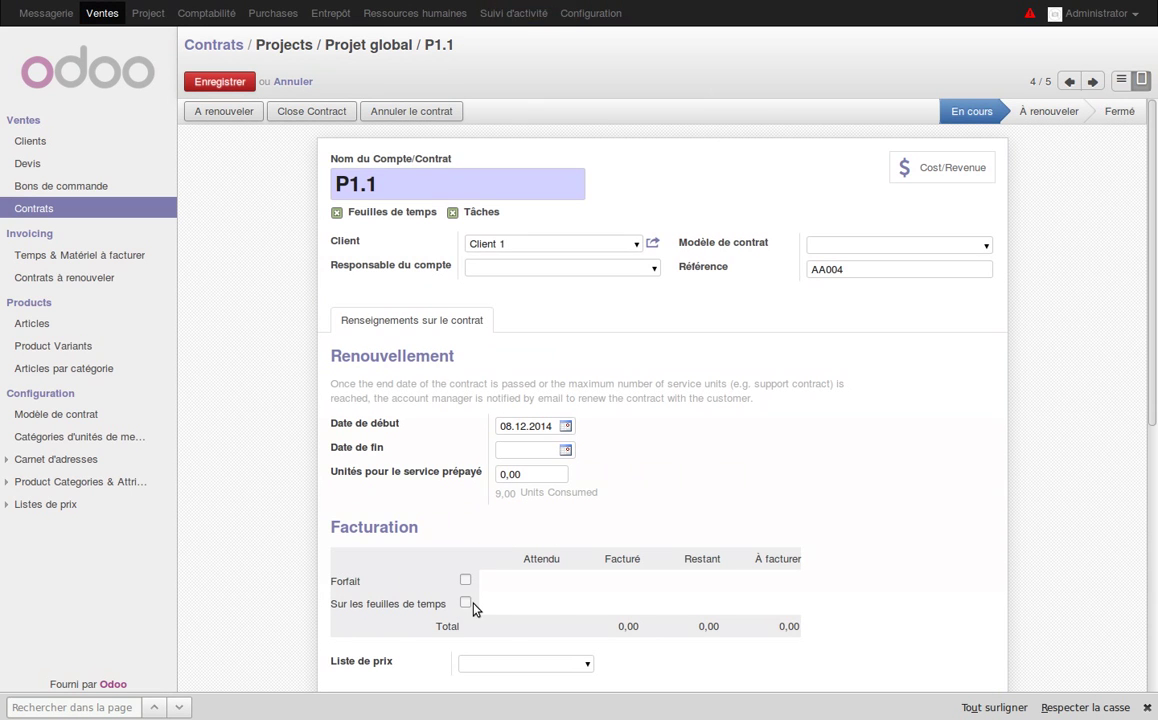
left_click(465, 604)
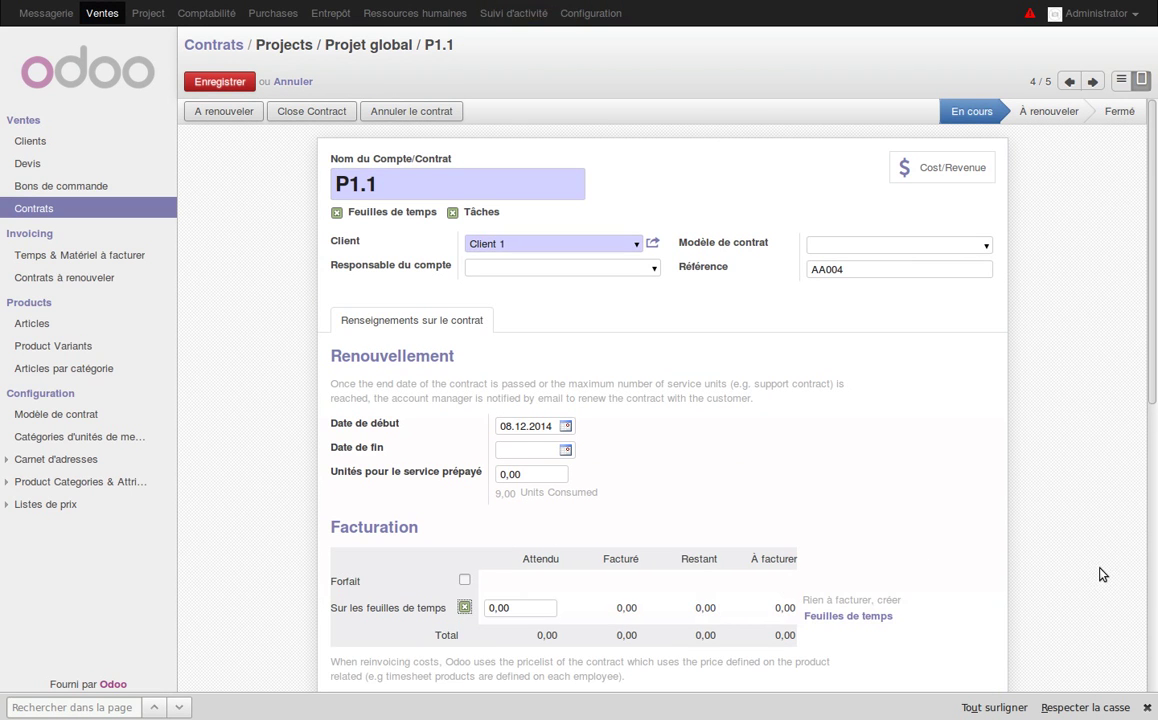
scroll(1101, 574, "down", 3)
scroll(1073, 566, "down", 3)
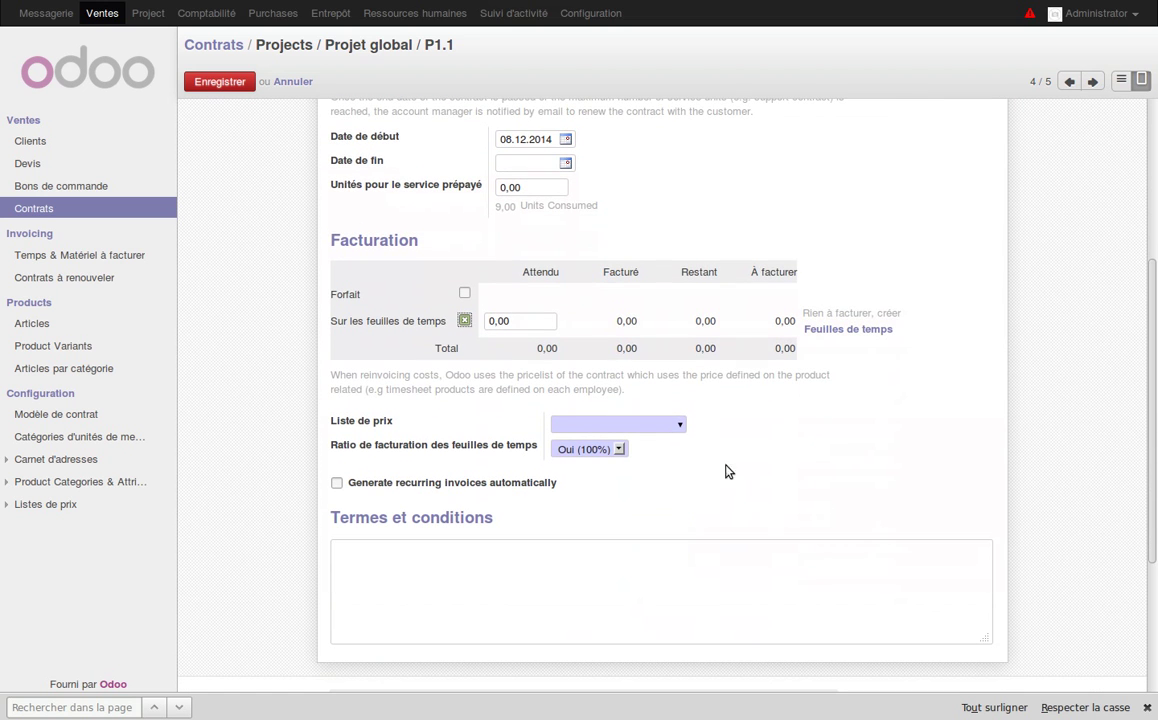
left_click(679, 425)
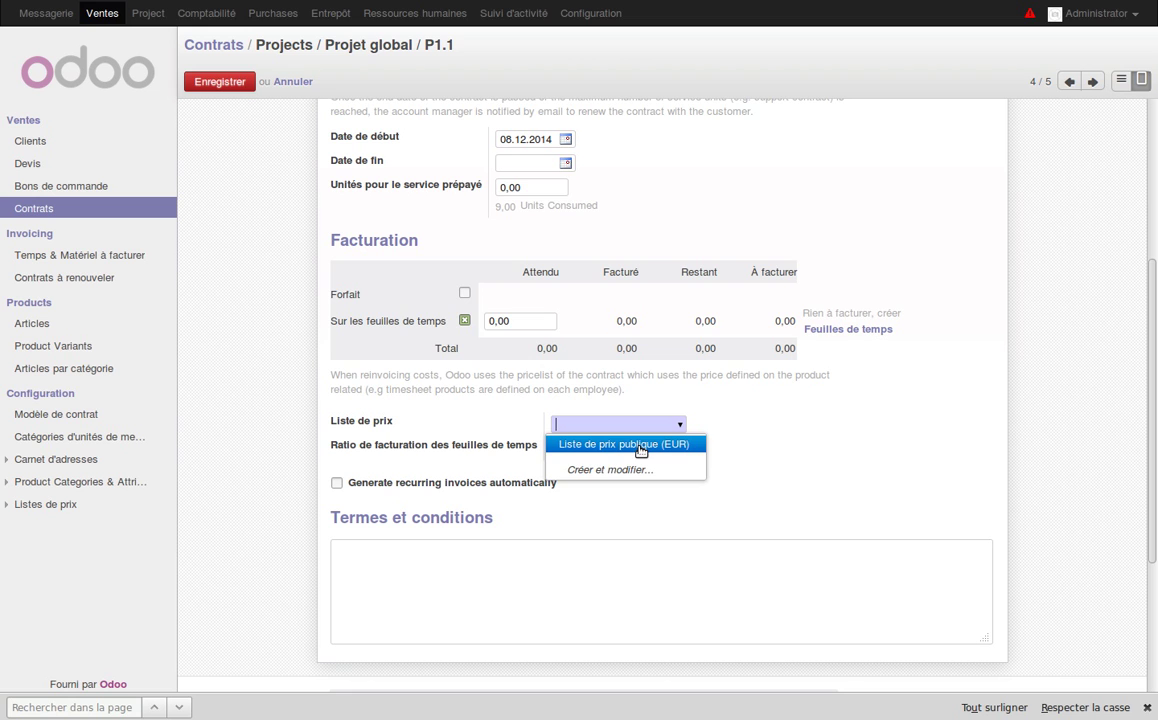
left_click(641, 447)
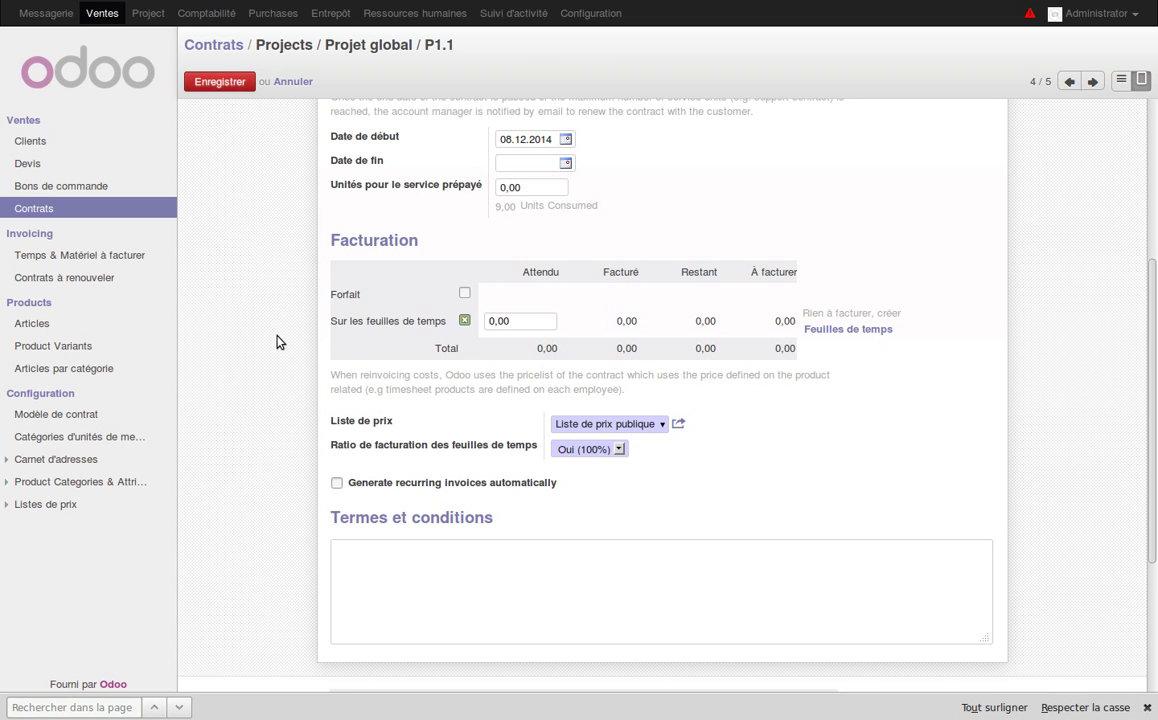
left_click(229, 84)
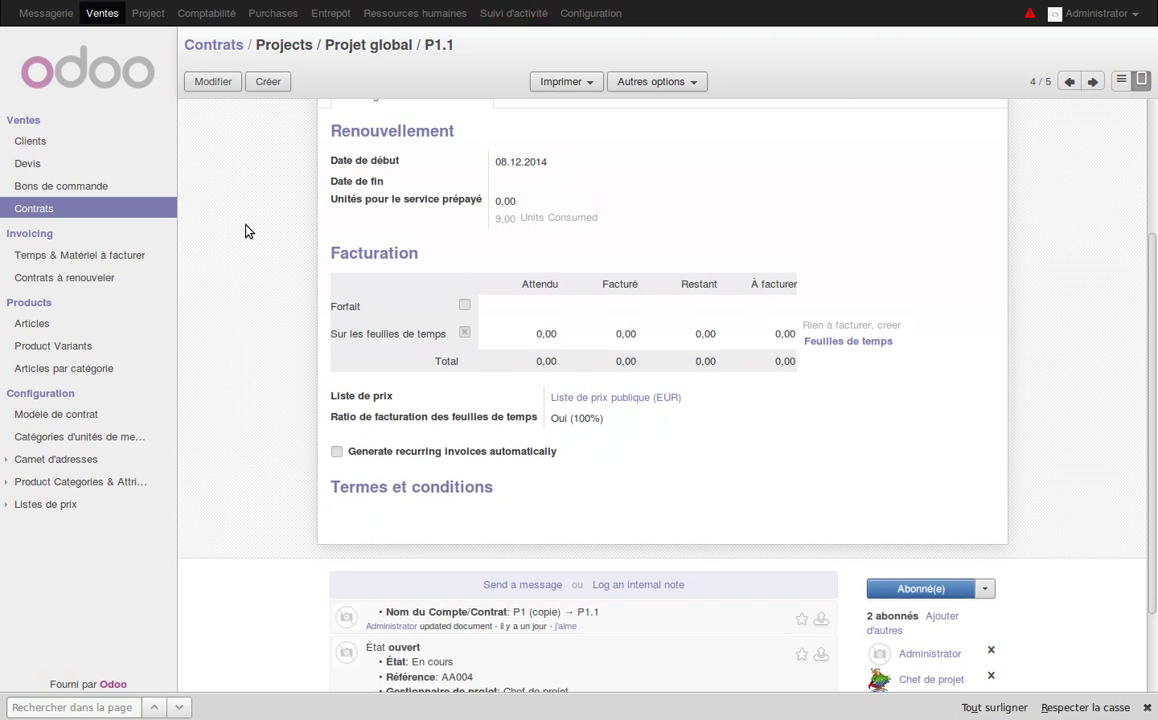
scroll(249, 231, "up", 4)
left_click(212, 81)
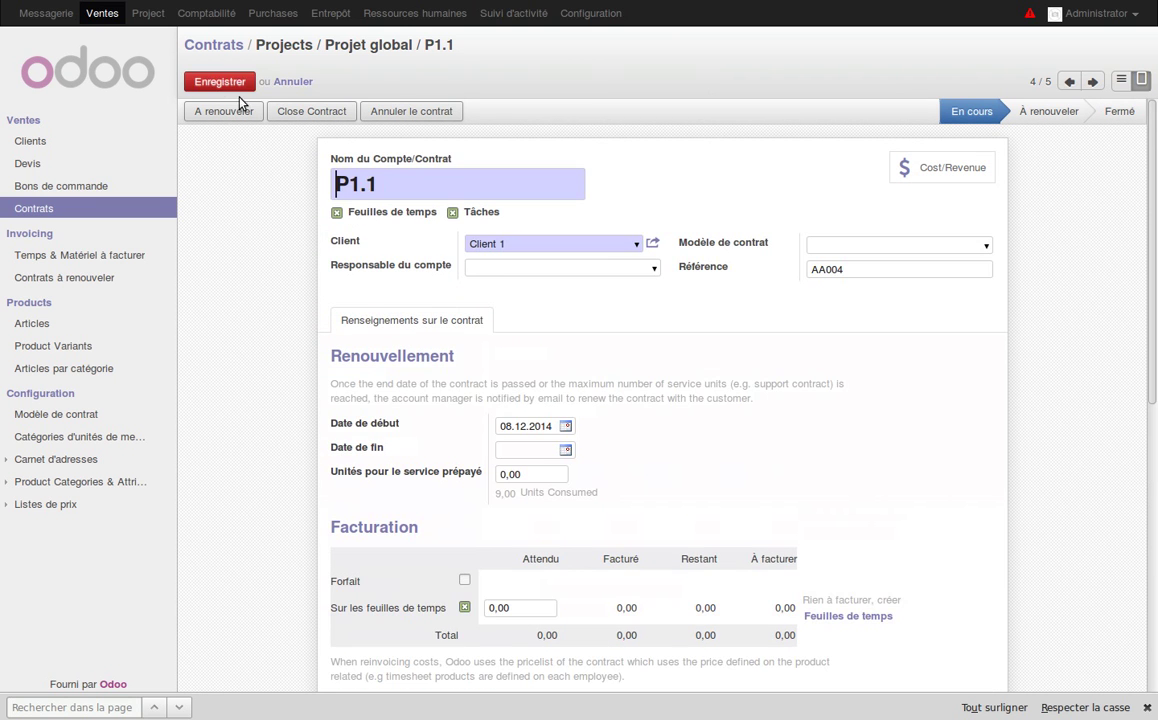
left_click(226, 81)
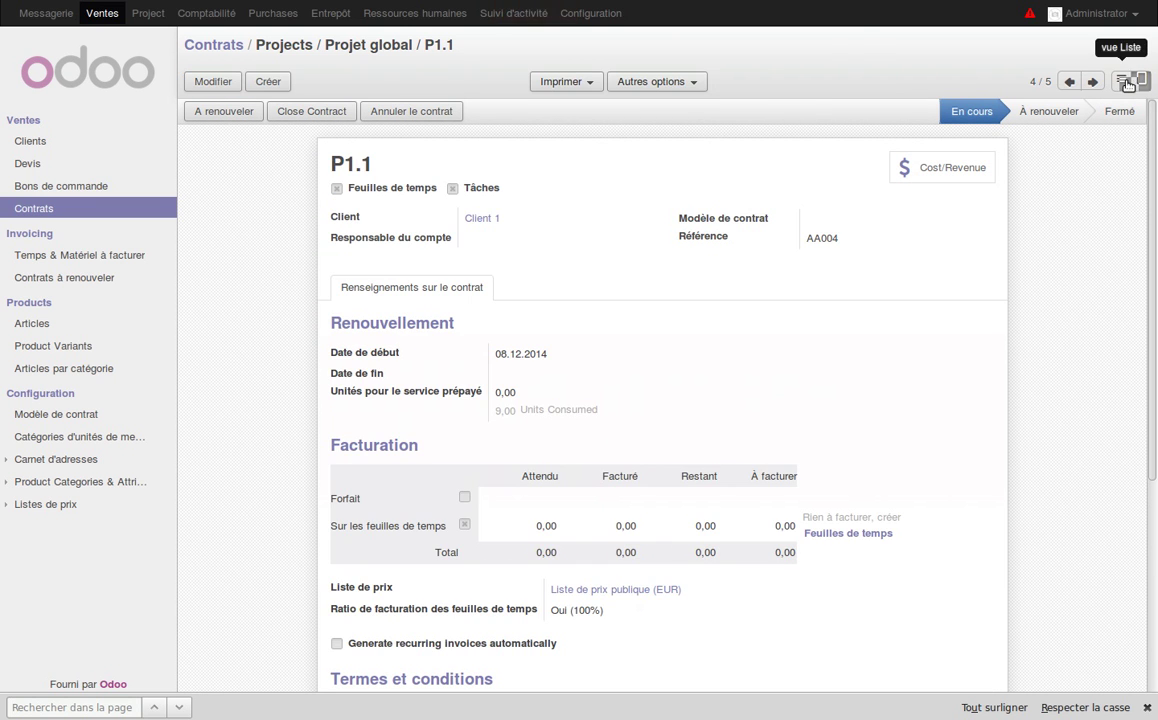
In sales contract P2, enable invoicing on timesheets with the price list Liste de prix publique (EUR), and save the contract.
left_click(1122, 81)
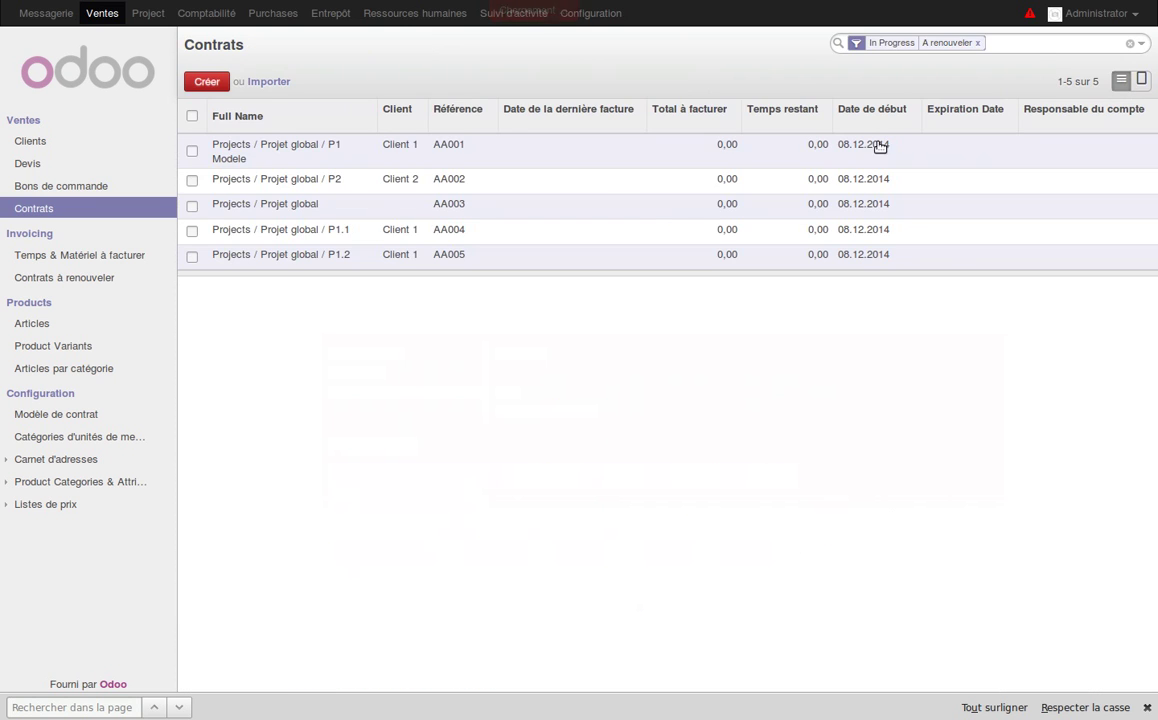
left_click(323, 181)
left_click(200, 80)
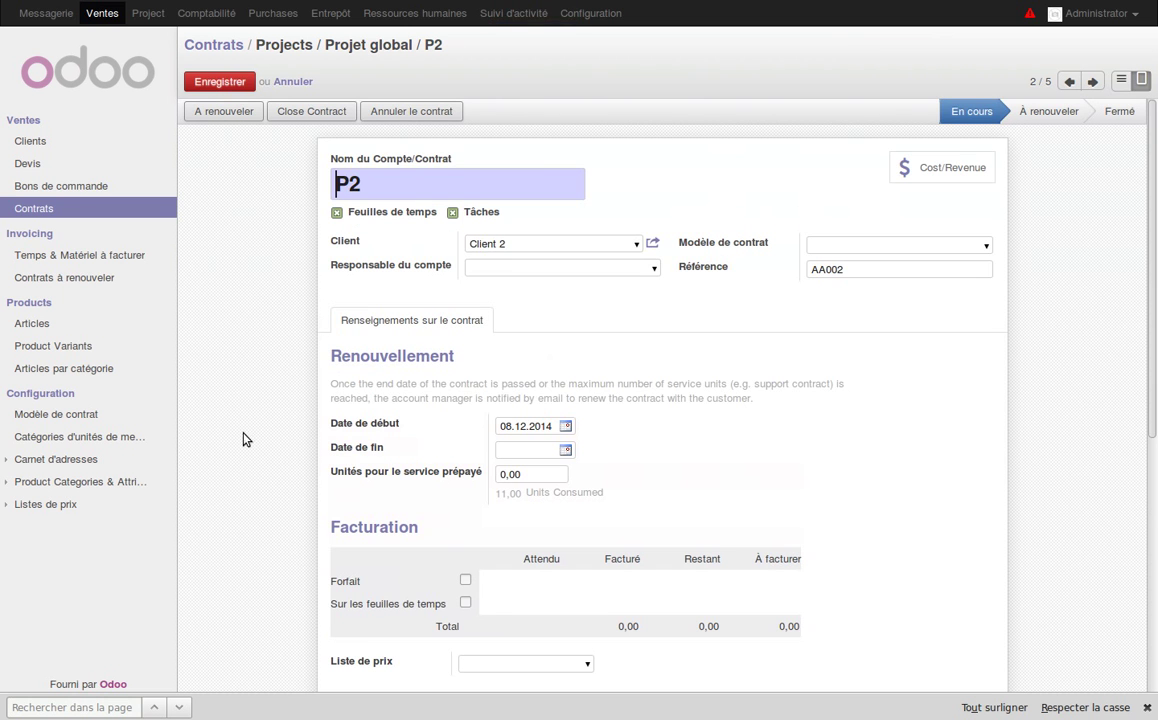
left_click(465, 603)
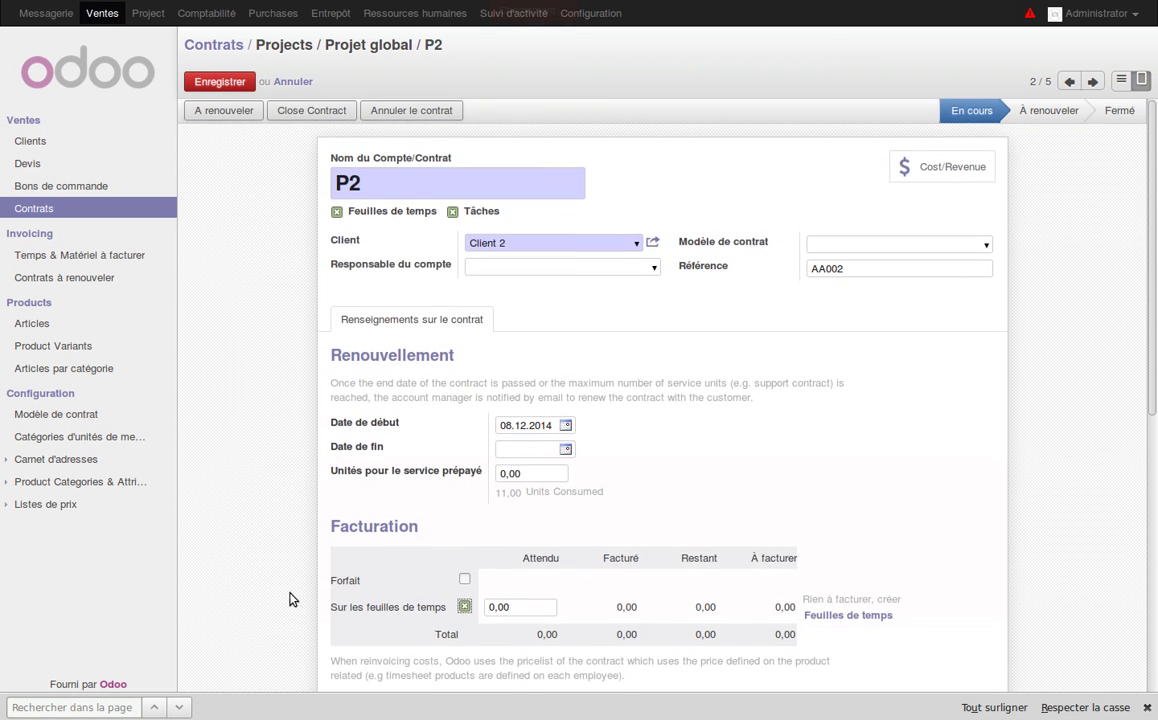
scroll(291, 598, "down", 5)
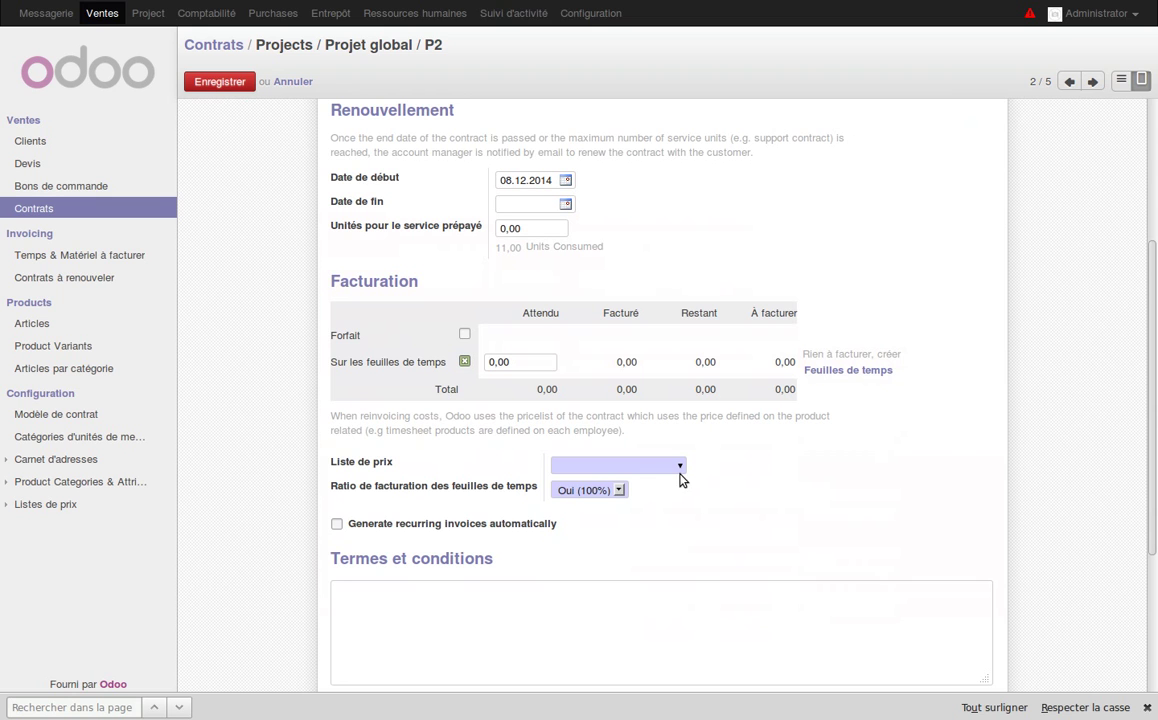
left_click(680, 466)
left_click(613, 481)
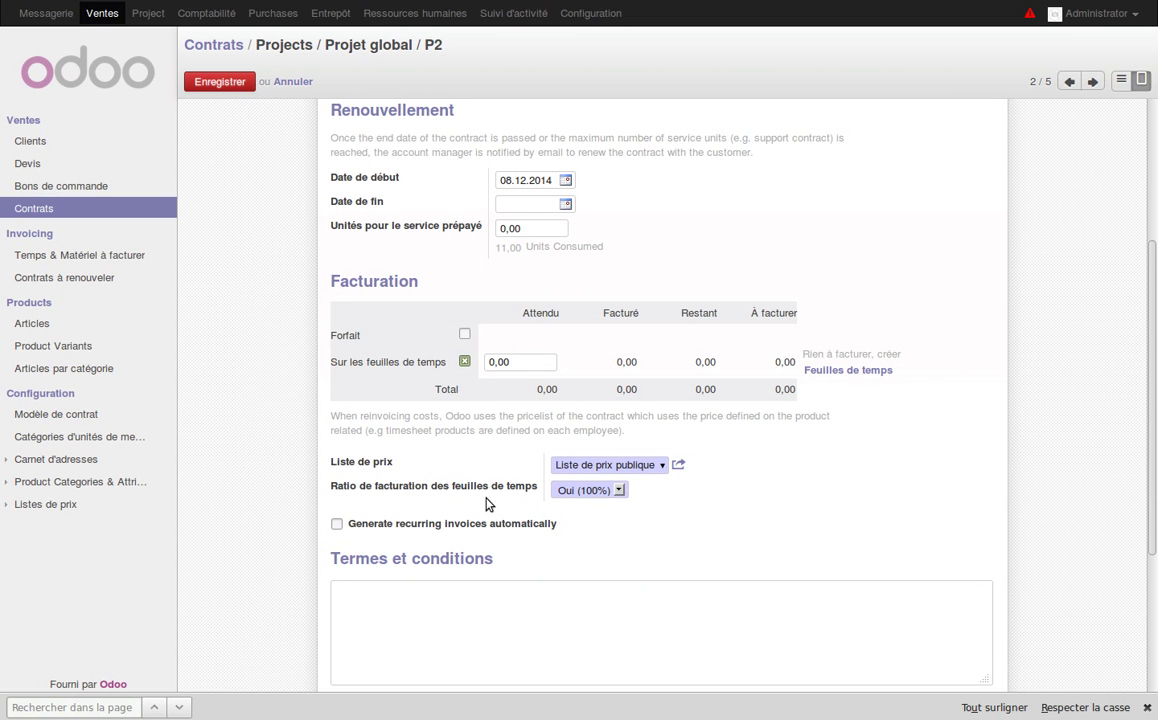
left_click(222, 86)
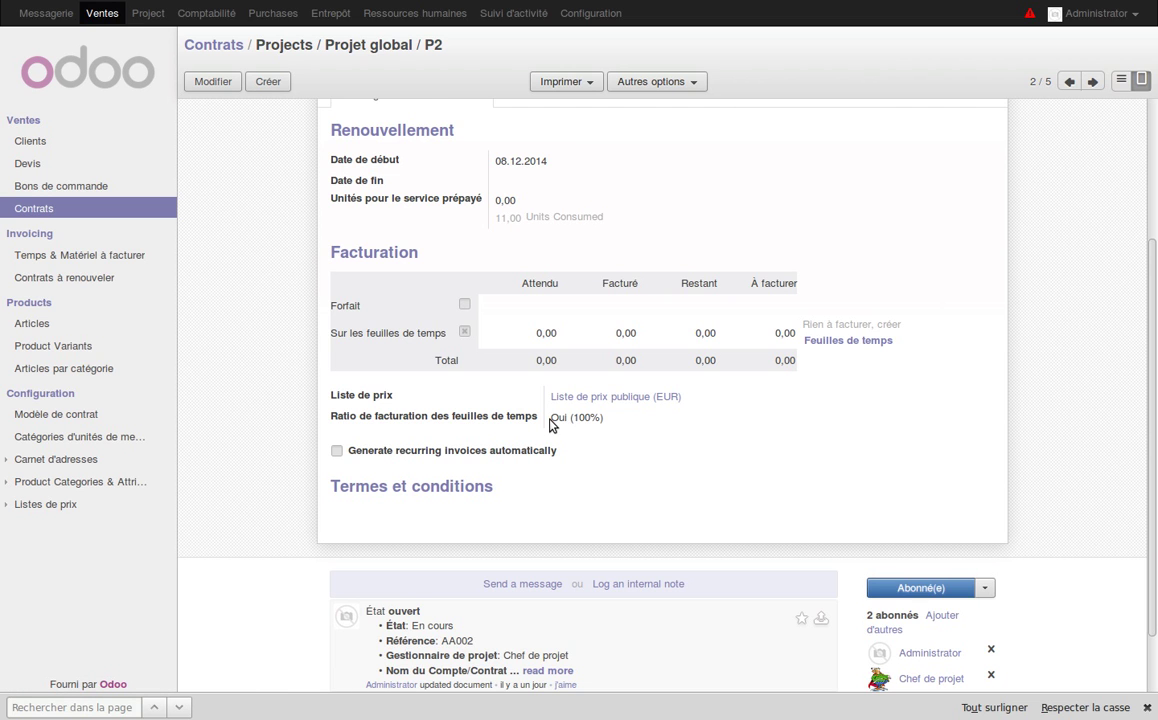
left_click_drag(550, 418, 608, 419)
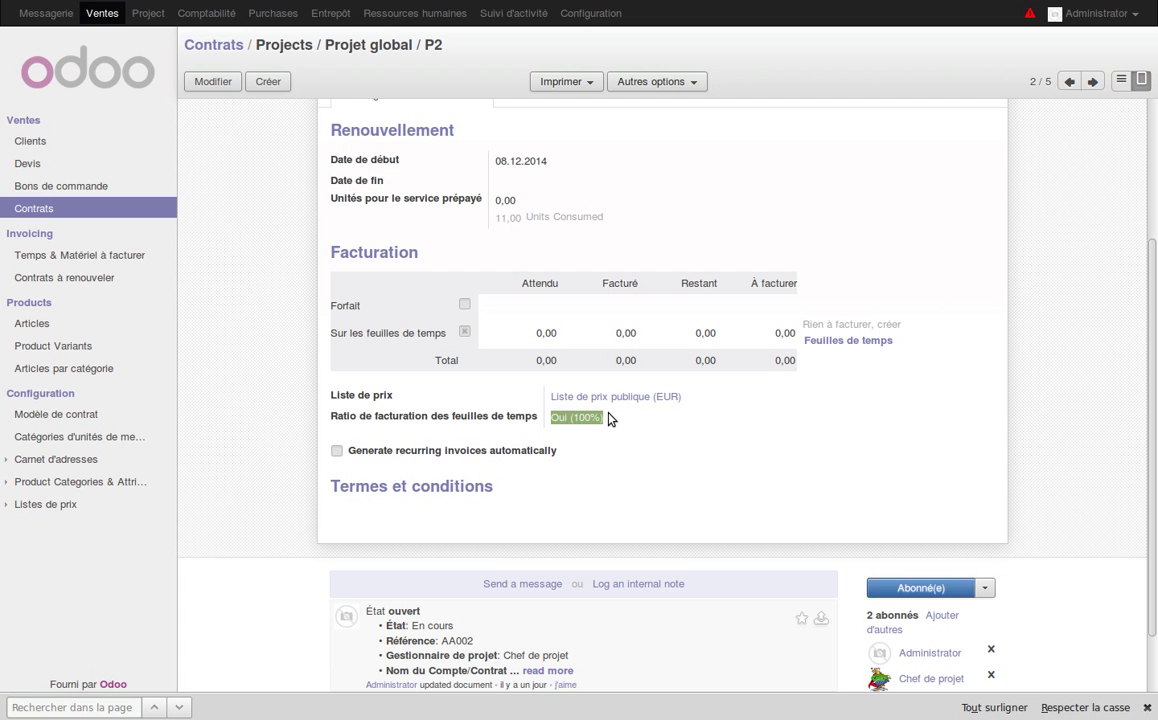
left_click(243, 302)
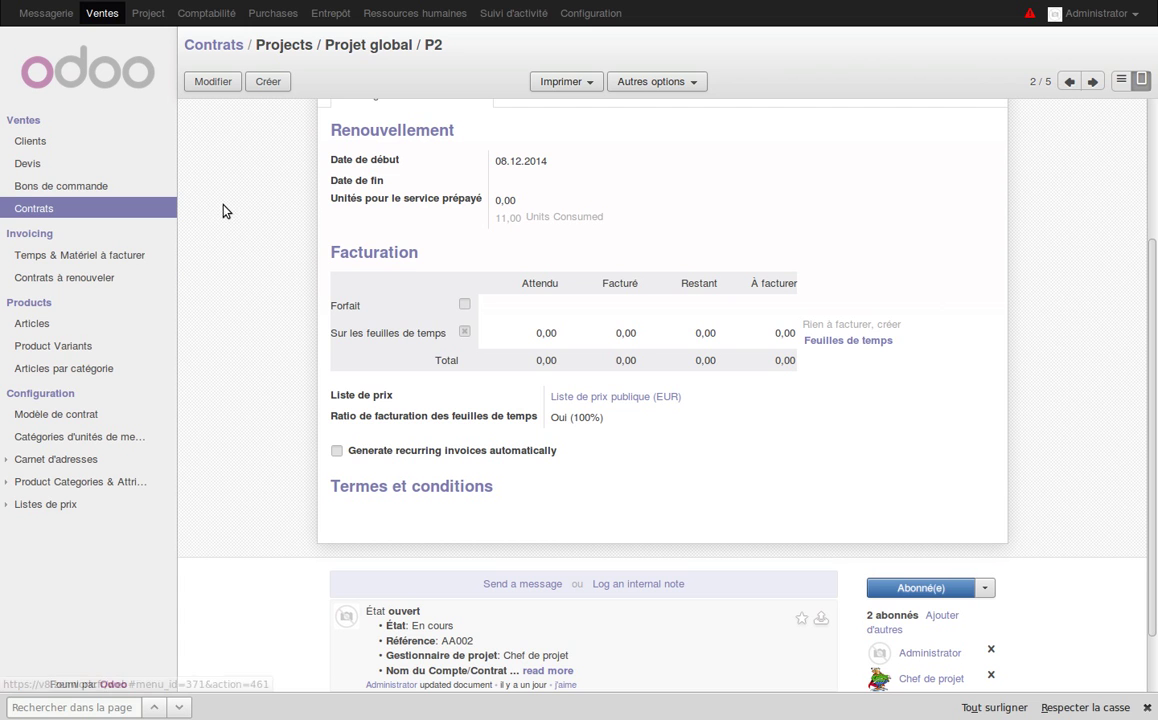
View all entries under the project task invoicing list by removing the À facturer filter.
left_click(150, 13)
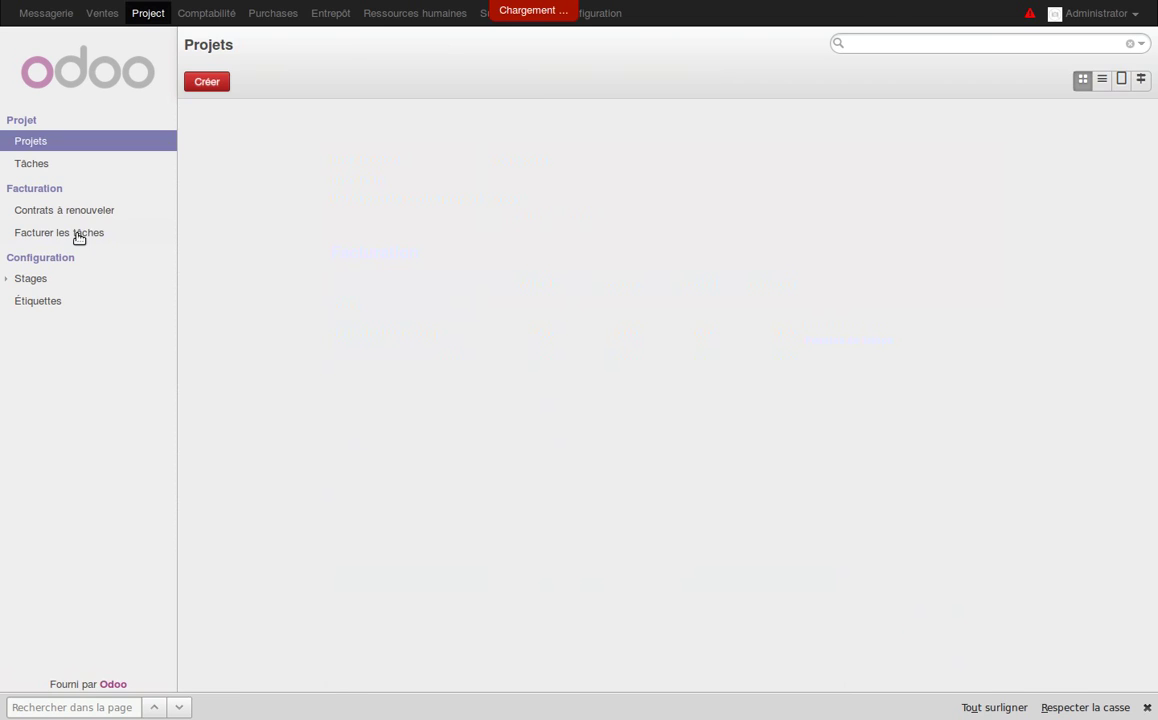
left_click(79, 233)
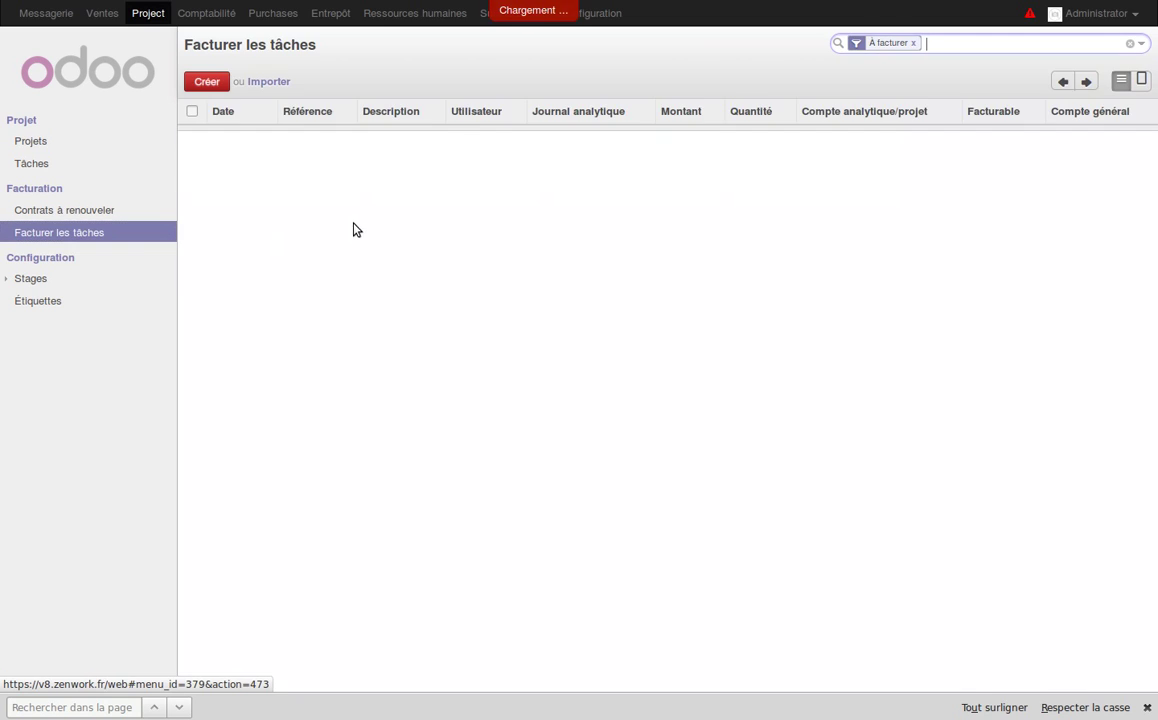
left_click(913, 43)
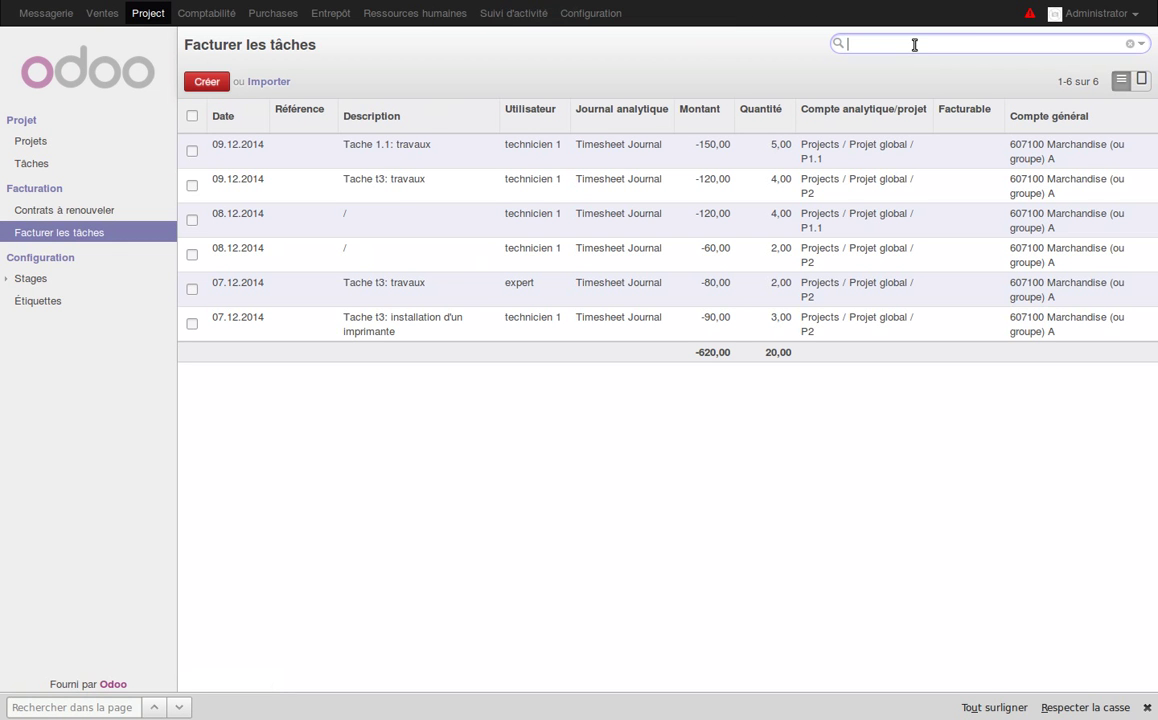
In the human resources timesheet activities, set Invoiceable to Oui (100%) for technicien 1's P2 entries of 09.12.2014 and 08.12.2014.
left_click(409, 17)
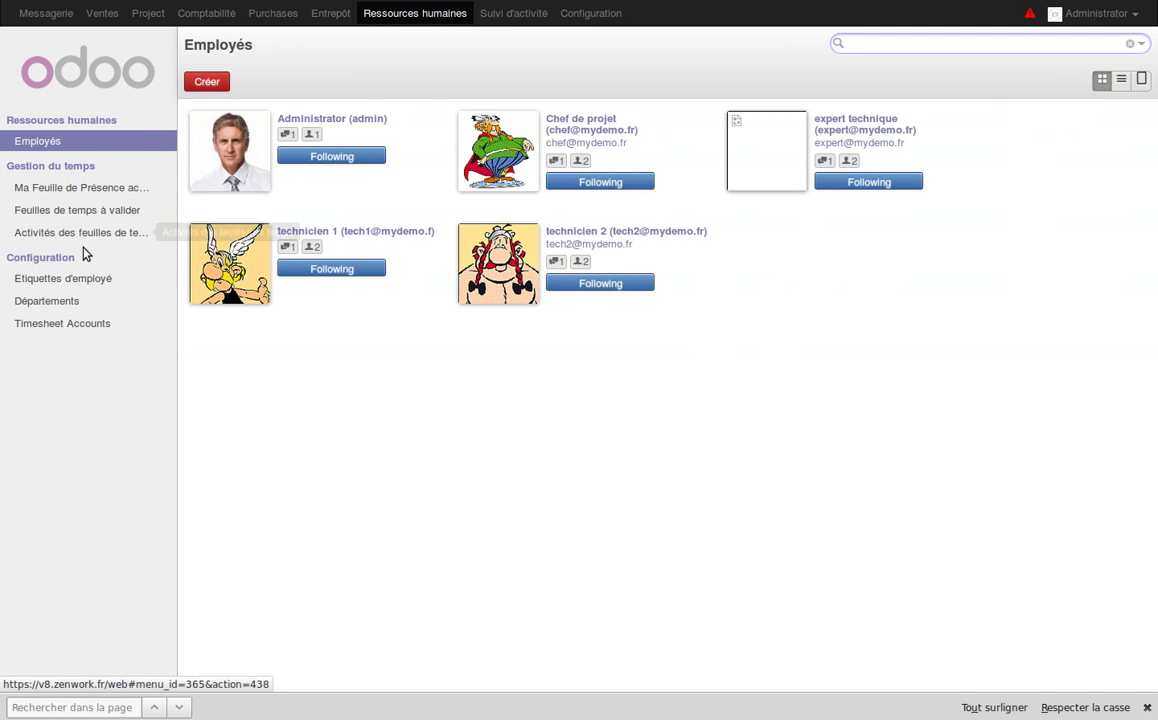
left_click(89, 232)
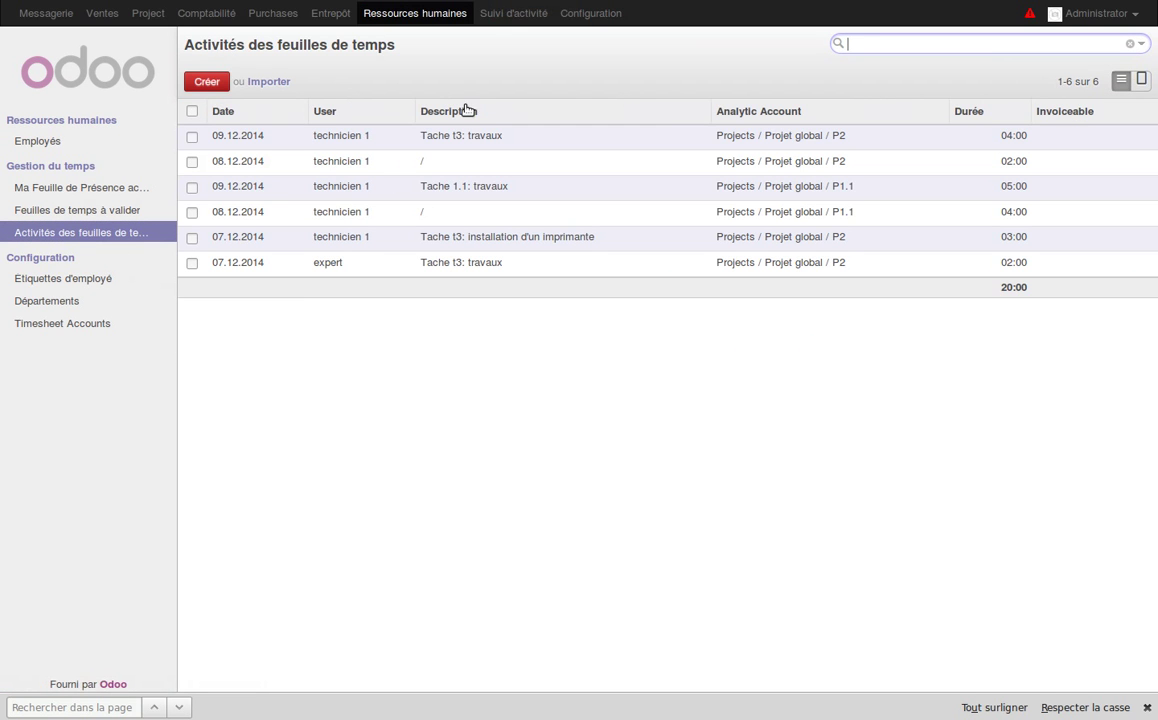
left_click(1067, 140)
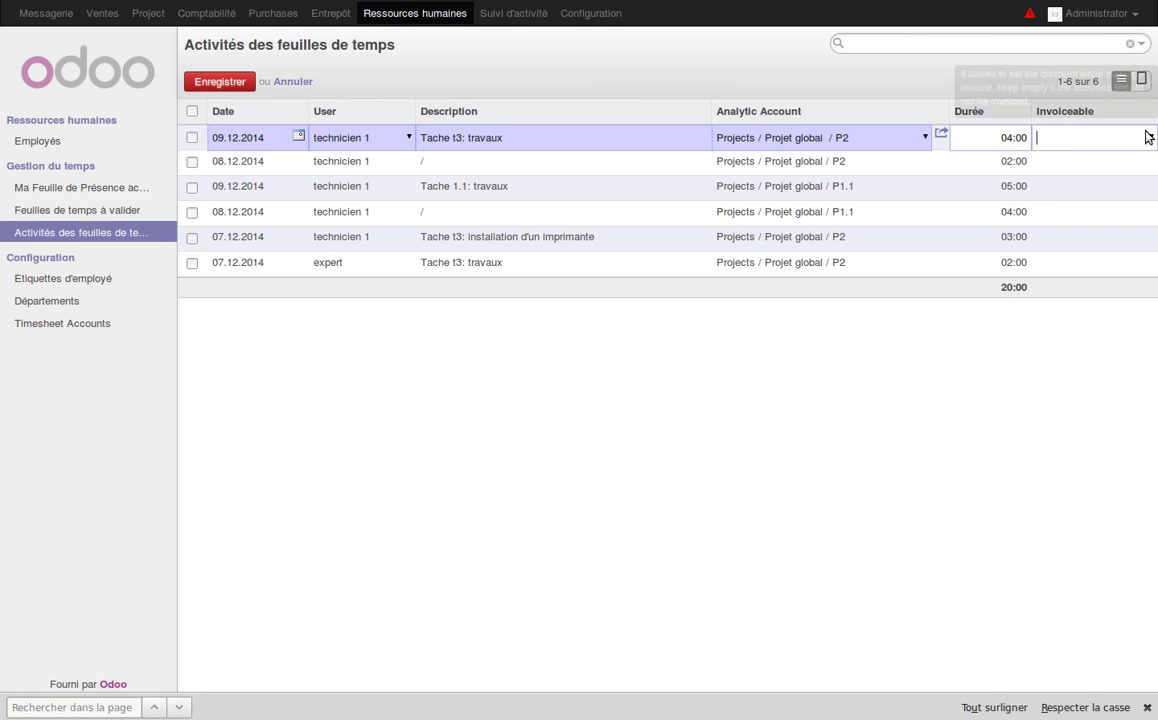
left_click(1149, 139)
left_click(1060, 165)
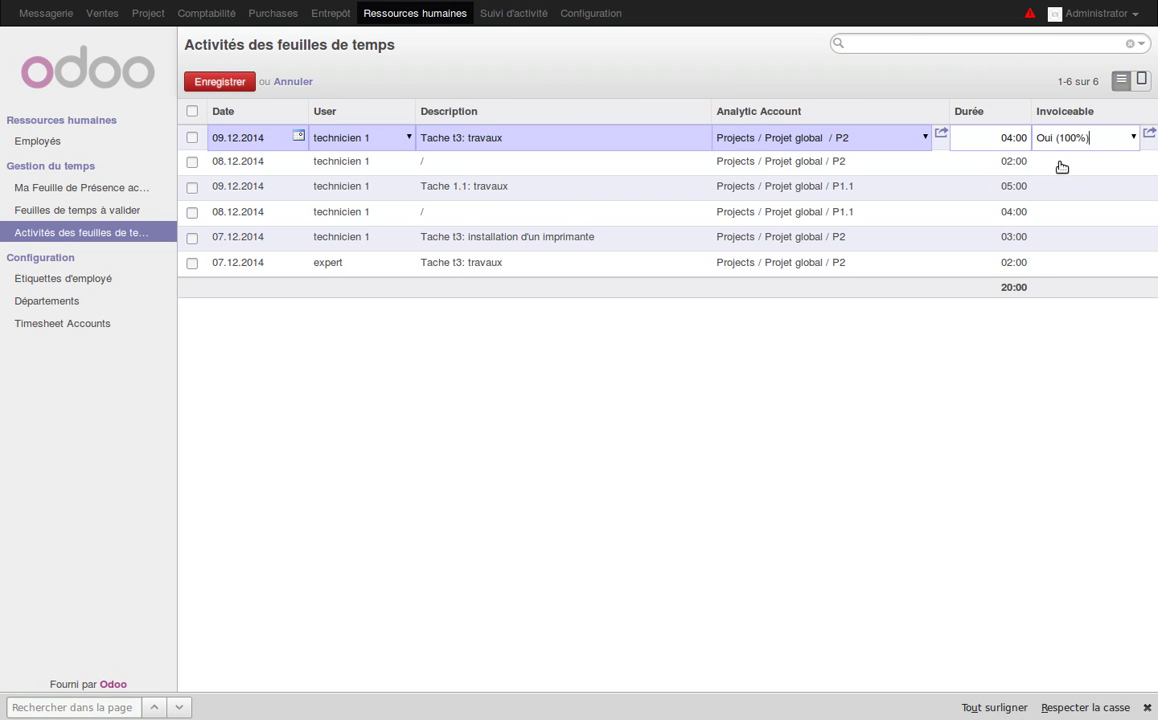
left_click(1065, 165)
left_click(1150, 163)
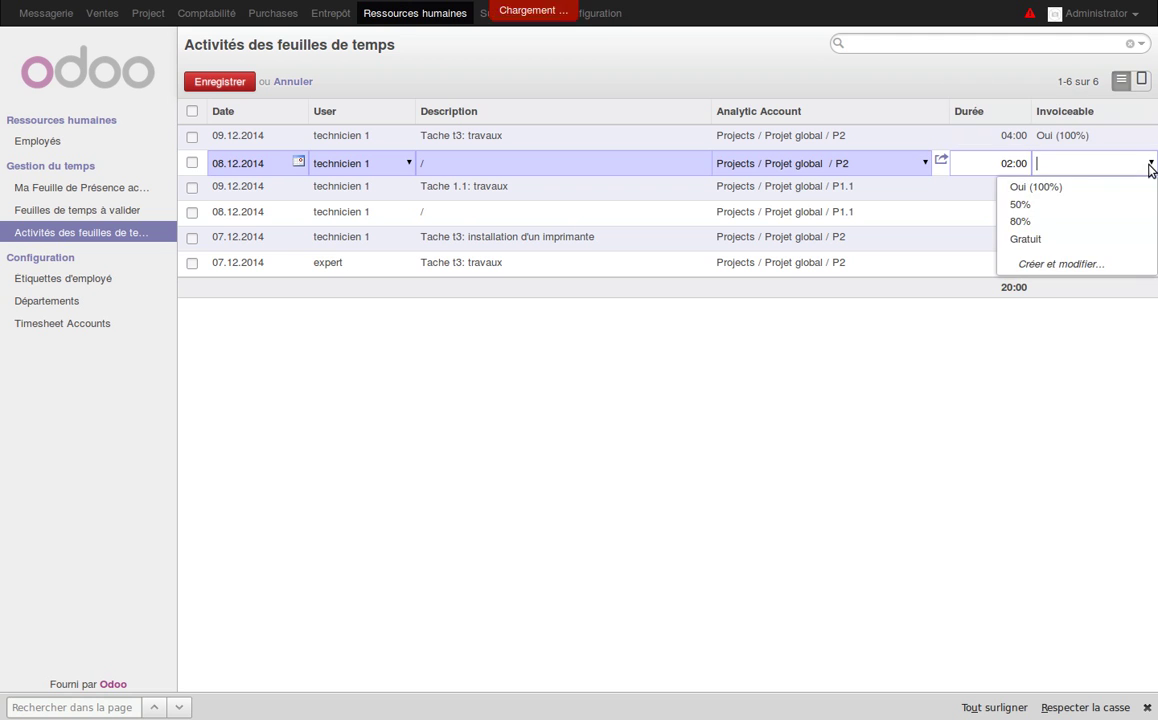
left_click(1067, 188)
Set Invoiceable to Oui (100%) for the two P1.1 timesheet entries of 09.12.2014 and 08.12.2014.
left_click(1067, 193)
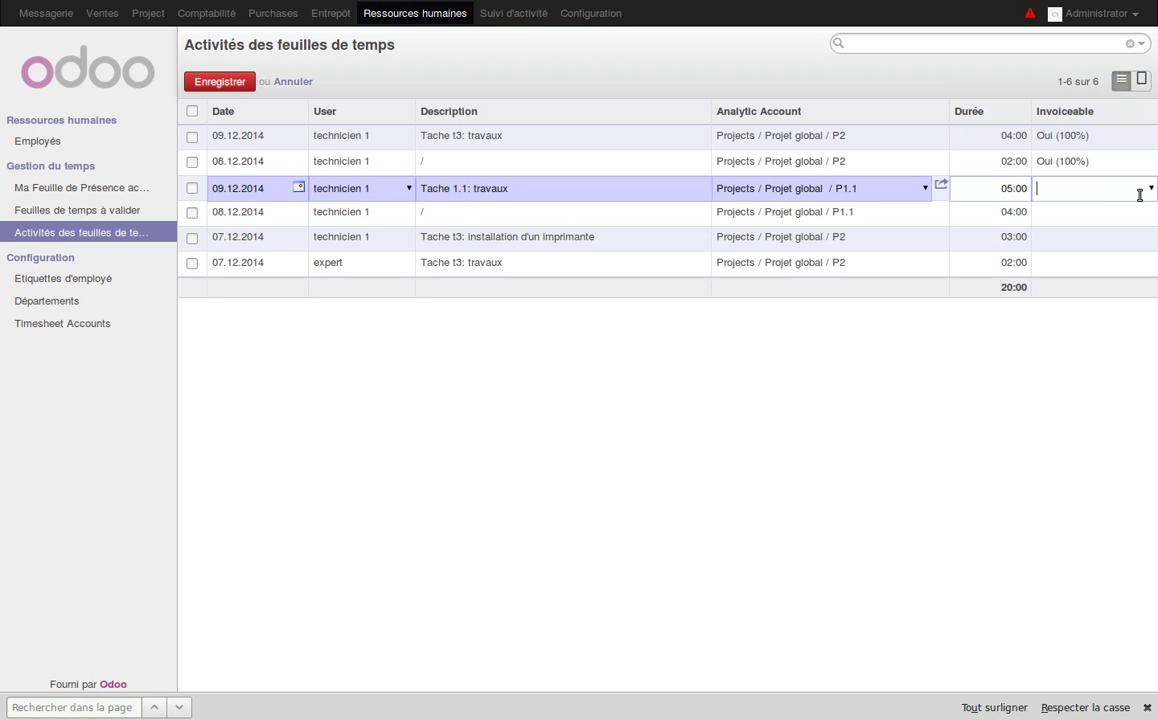
left_click(1151, 189)
left_click(1100, 214)
left_click(1100, 216)
left_click(1151, 214)
left_click(1052, 240)
Set Invoiceable to Oui (100%) for the two P2 timesheet entries of 07.12.2014, by technicien 1 and expert.
left_click(1053, 240)
left_click(1151, 239)
left_click(1100, 263)
left_click(1092, 266)
left_click(1151, 265)
left_click(1086, 289)
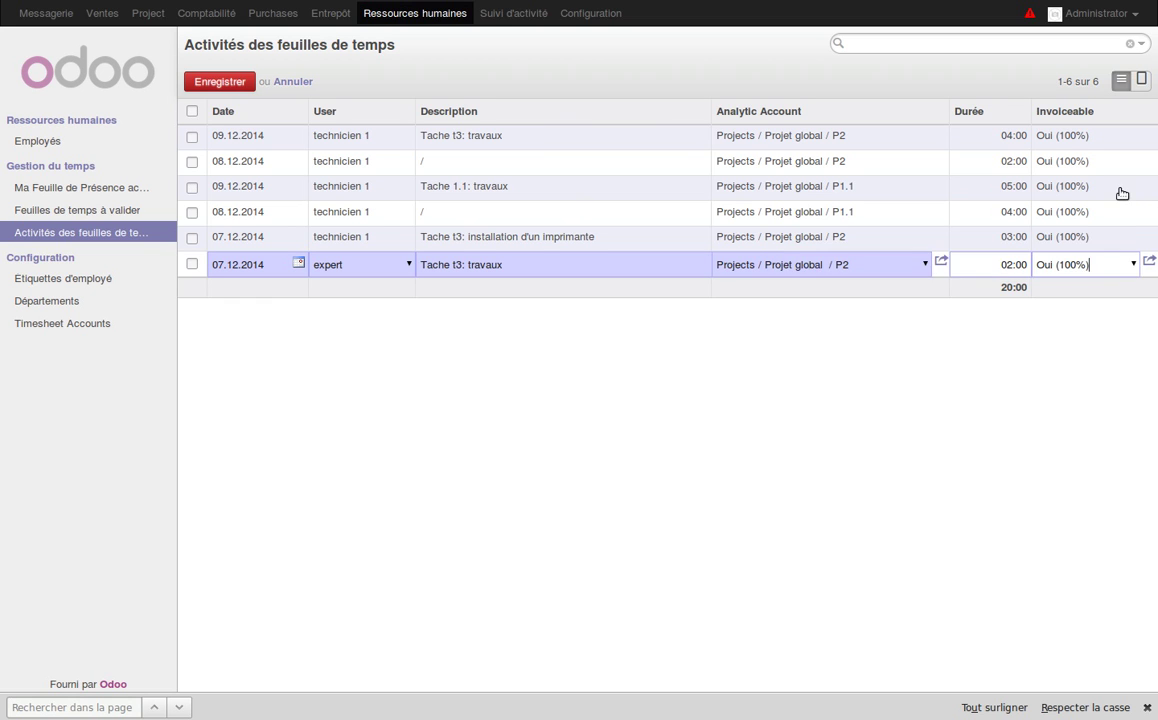
Check the available invoicing rates on the 08.12.2014 P2 entry, keep Oui (100%), and save the timesheet activities.
key("Escape")
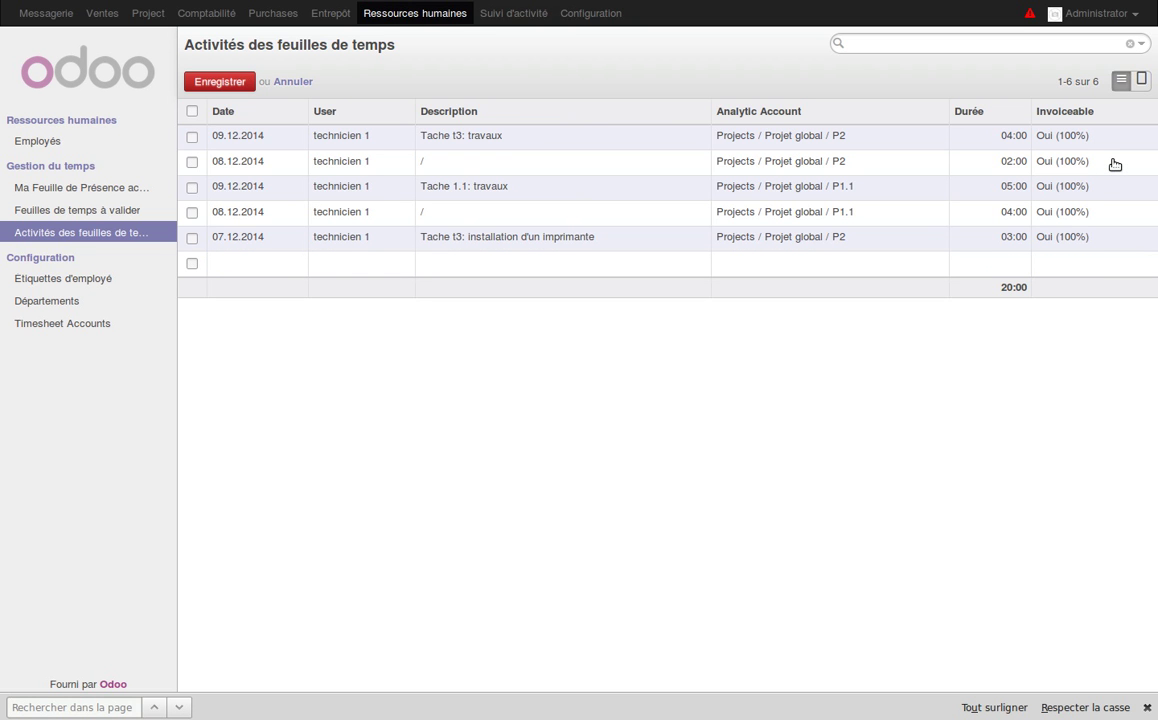
left_click(1114, 165)
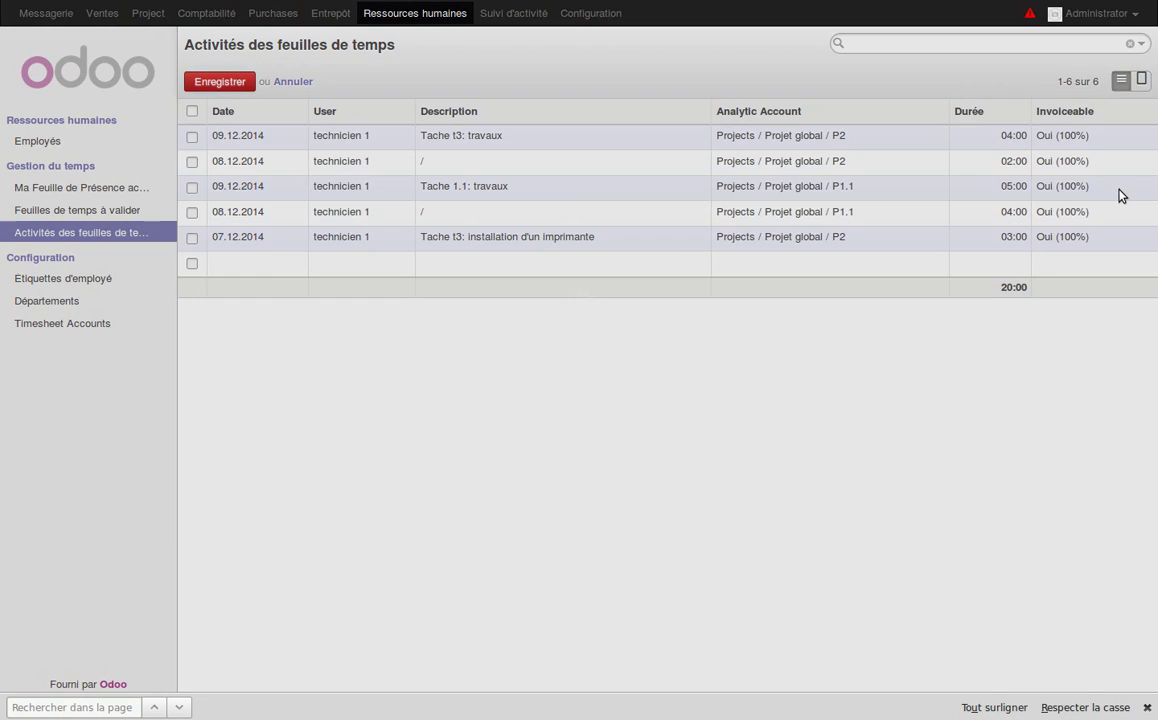
left_click(1135, 164)
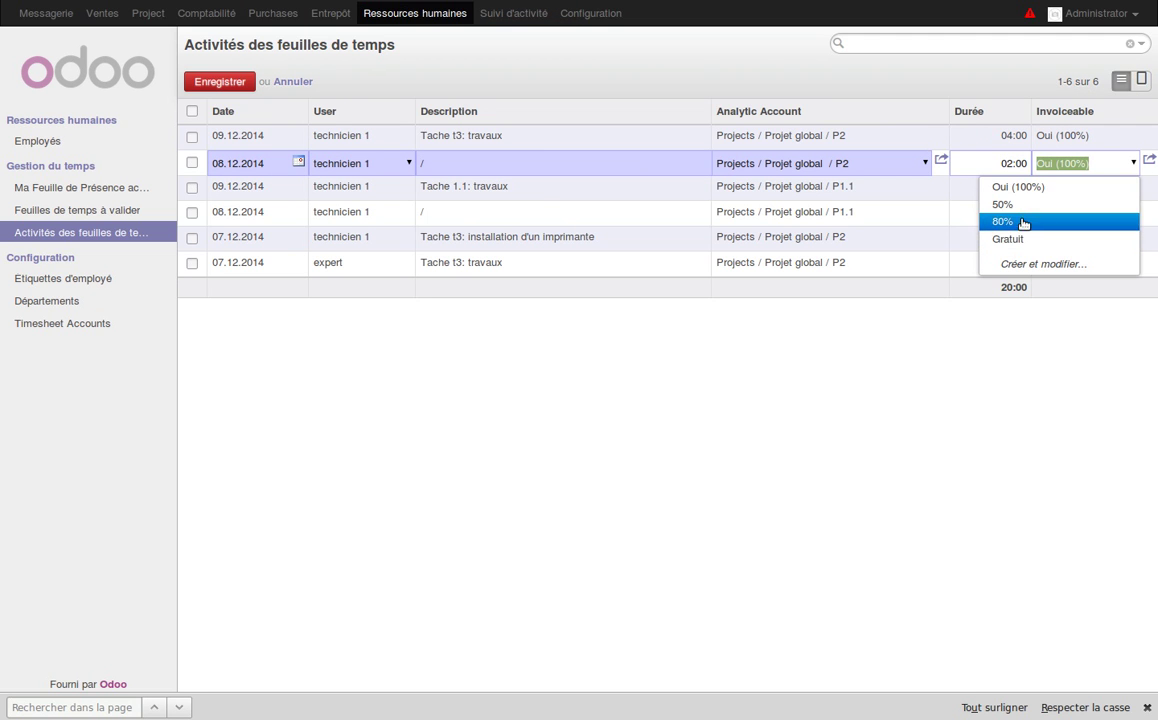
left_click(1104, 161)
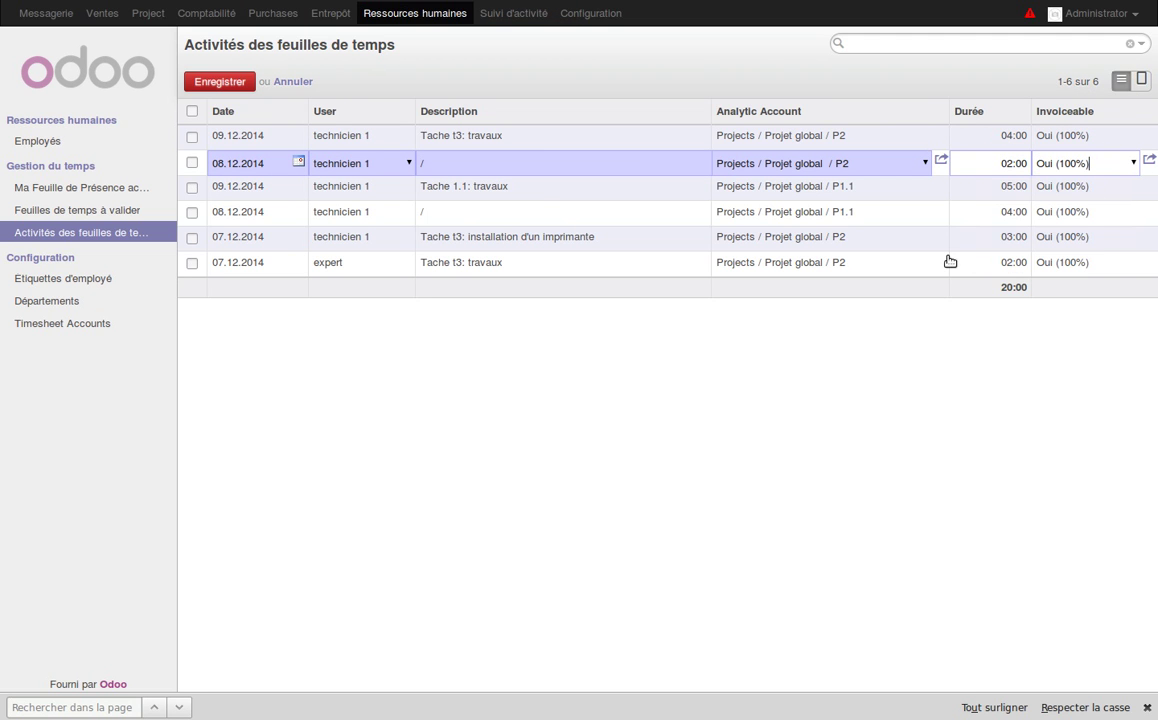
left_click(222, 84)
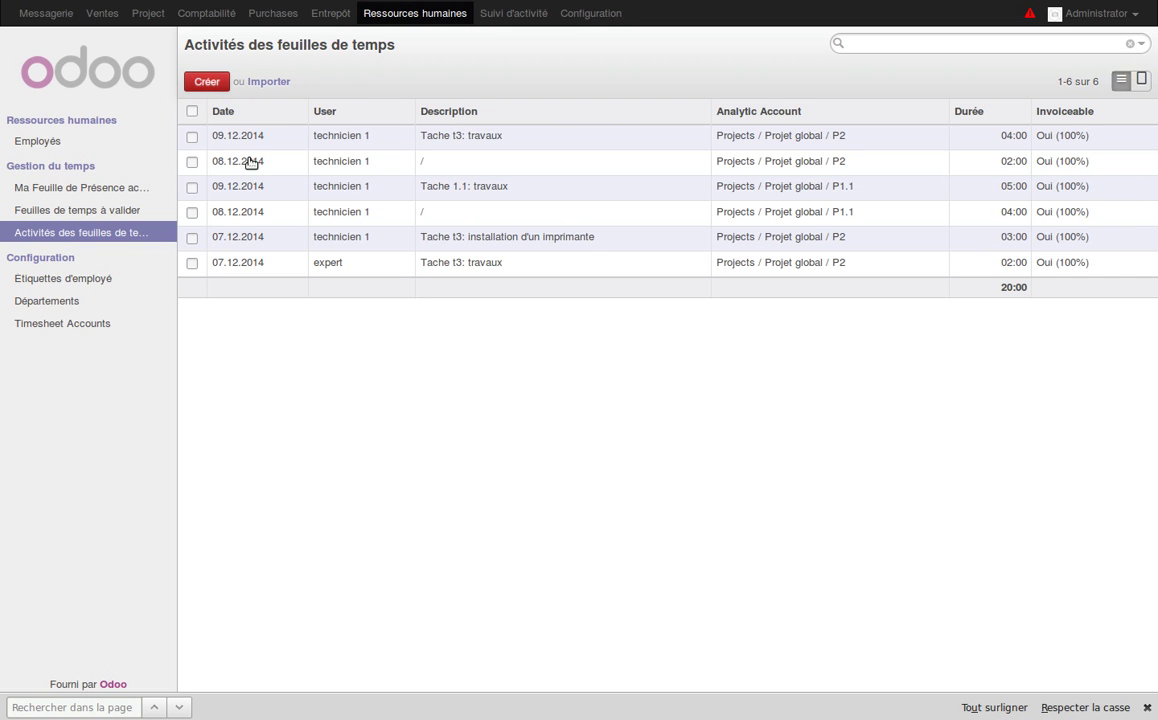
Review the task entries to invoice in Project, then the time and material to invoice in Sales and the actions available for all its entries.
left_click(158, 15)
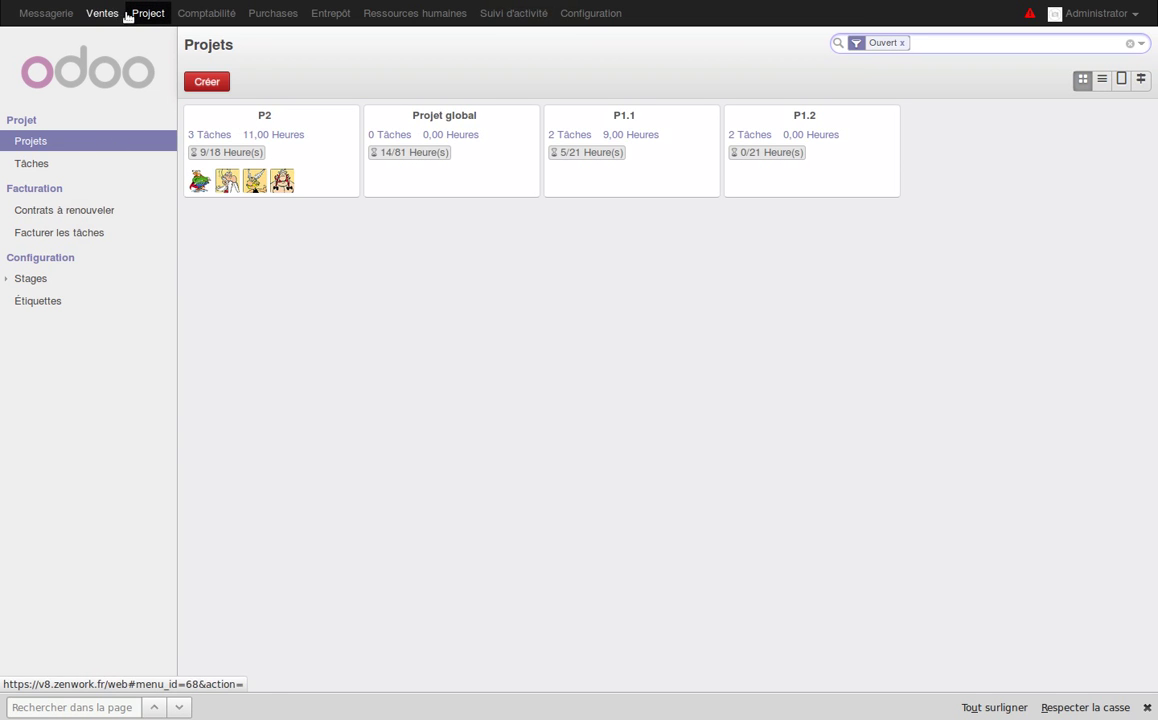
left_click(75, 236)
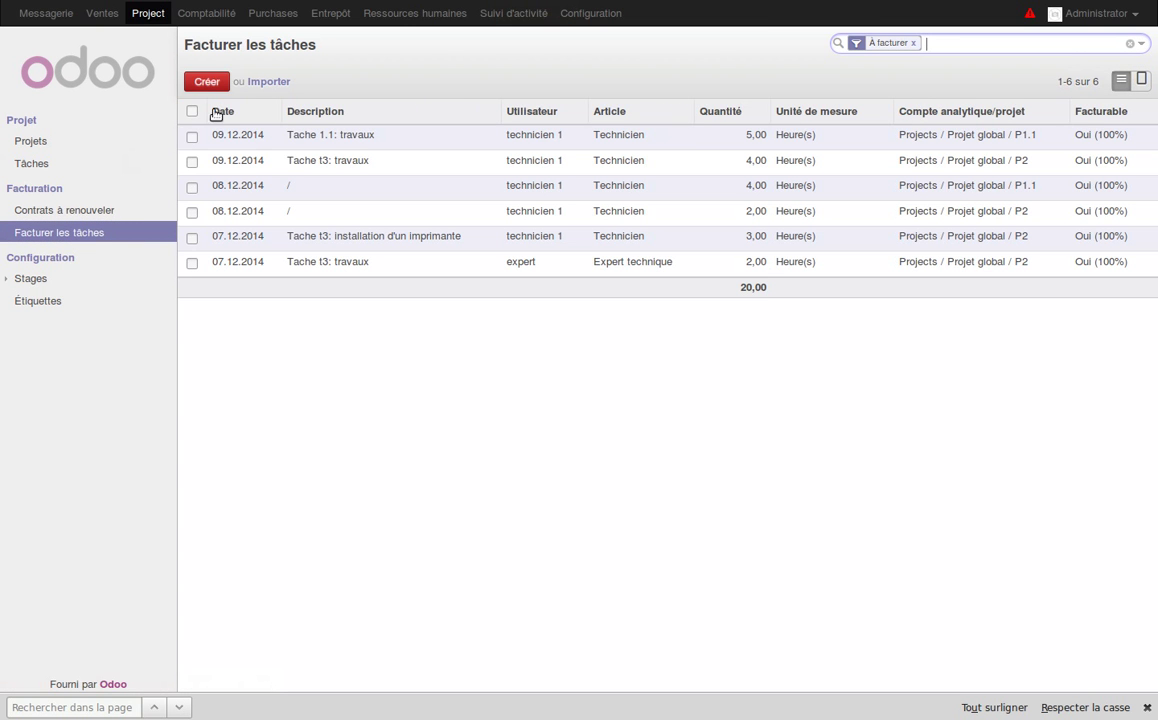
left_click(110, 14)
left_click(64, 258)
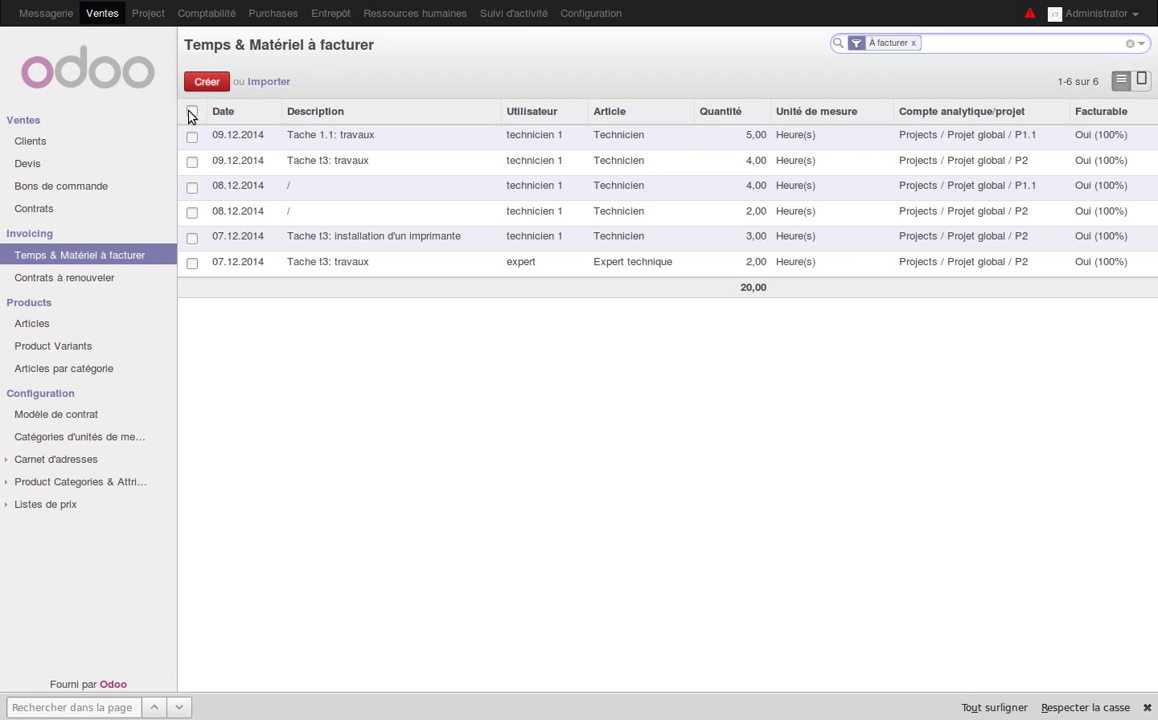
left_click(191, 112)
left_click(630, 81)
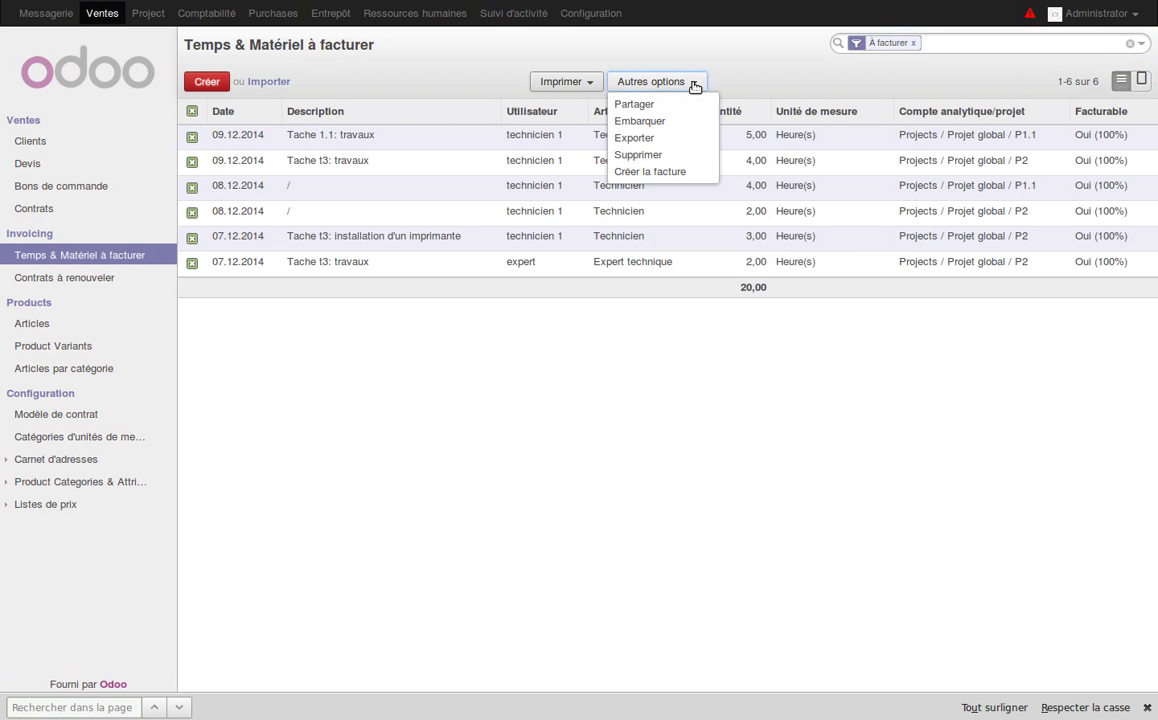
left_click(468, 385)
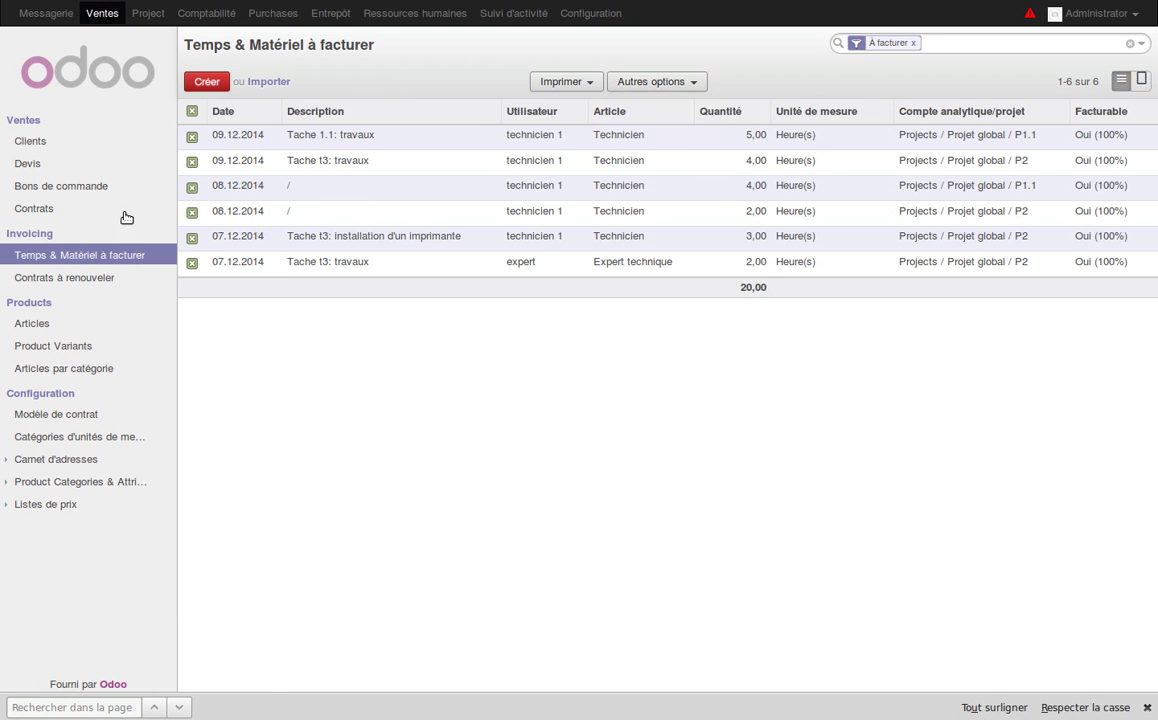
Open contract P2 in the sales contracts and check its timesheet invoicing amounts.
left_click(53, 211)
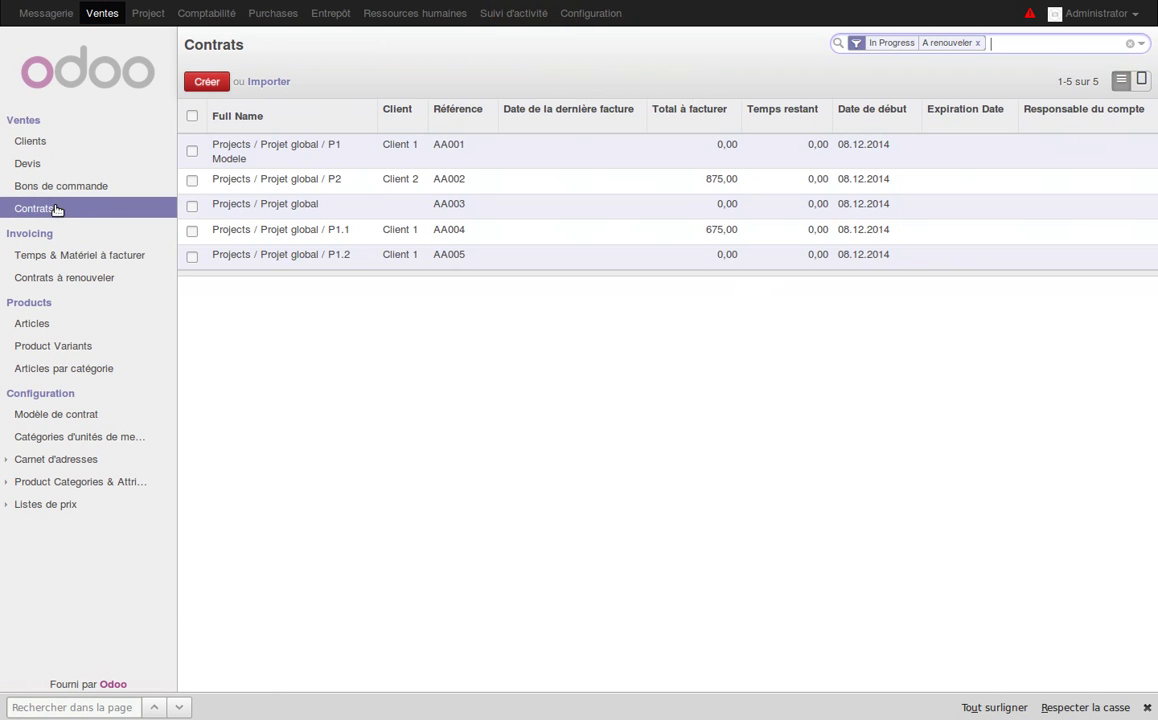
left_click(301, 180)
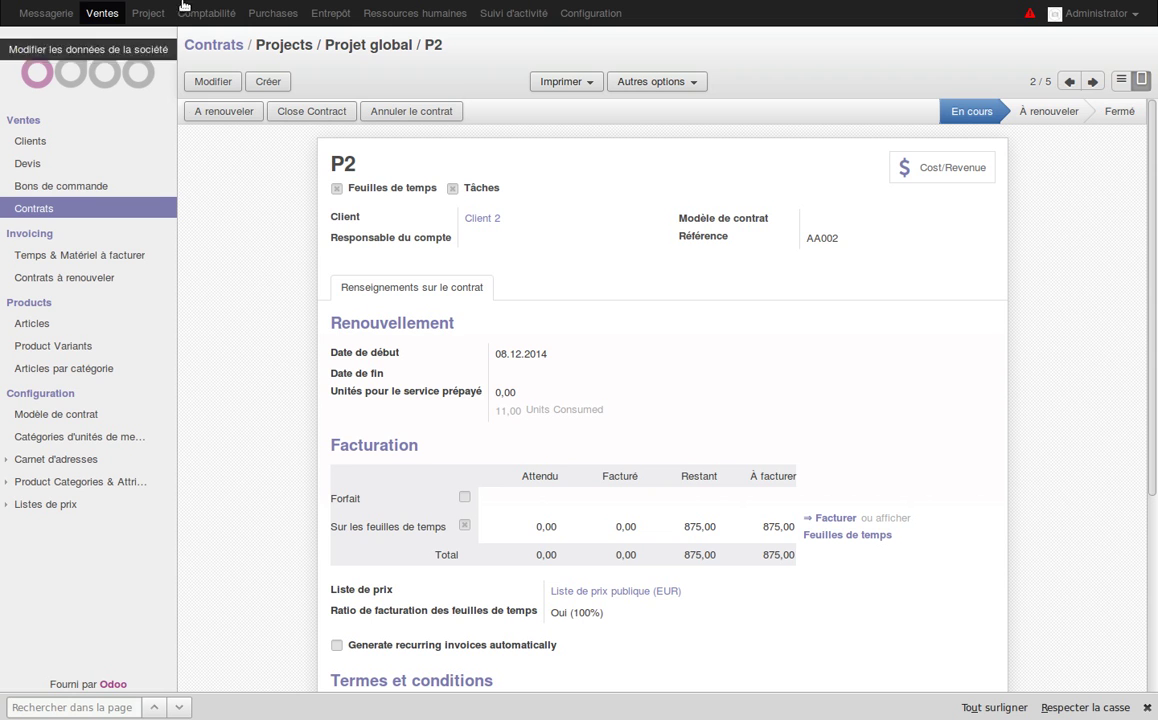
Create invoices for all project task entries to invoice, showing date, time spent, description and cost, with no forced product.
left_click(145, 12)
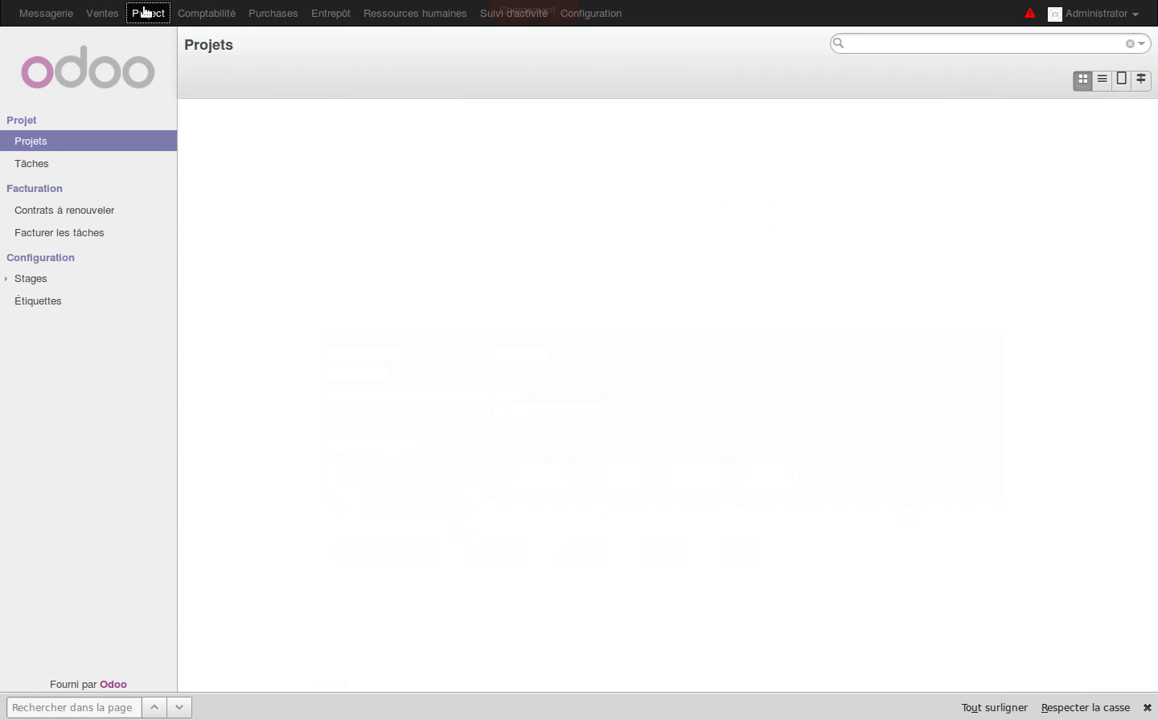
left_click(57, 234)
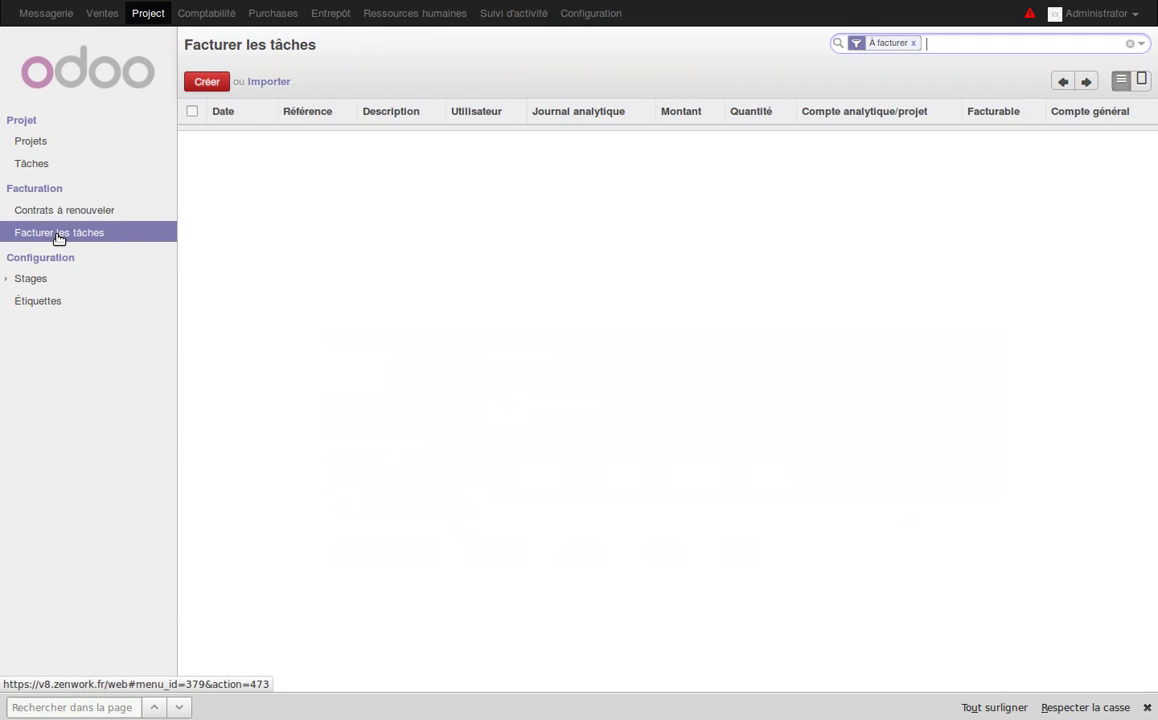
left_click(192, 111)
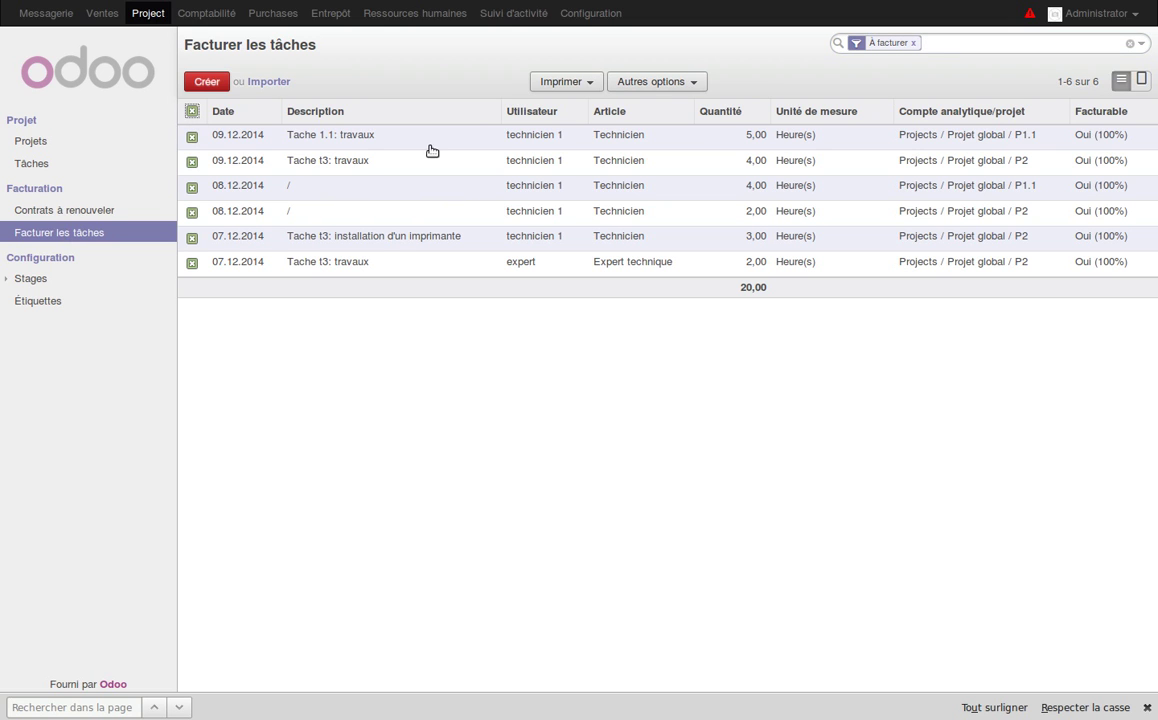
left_click(697, 82)
left_click(673, 172)
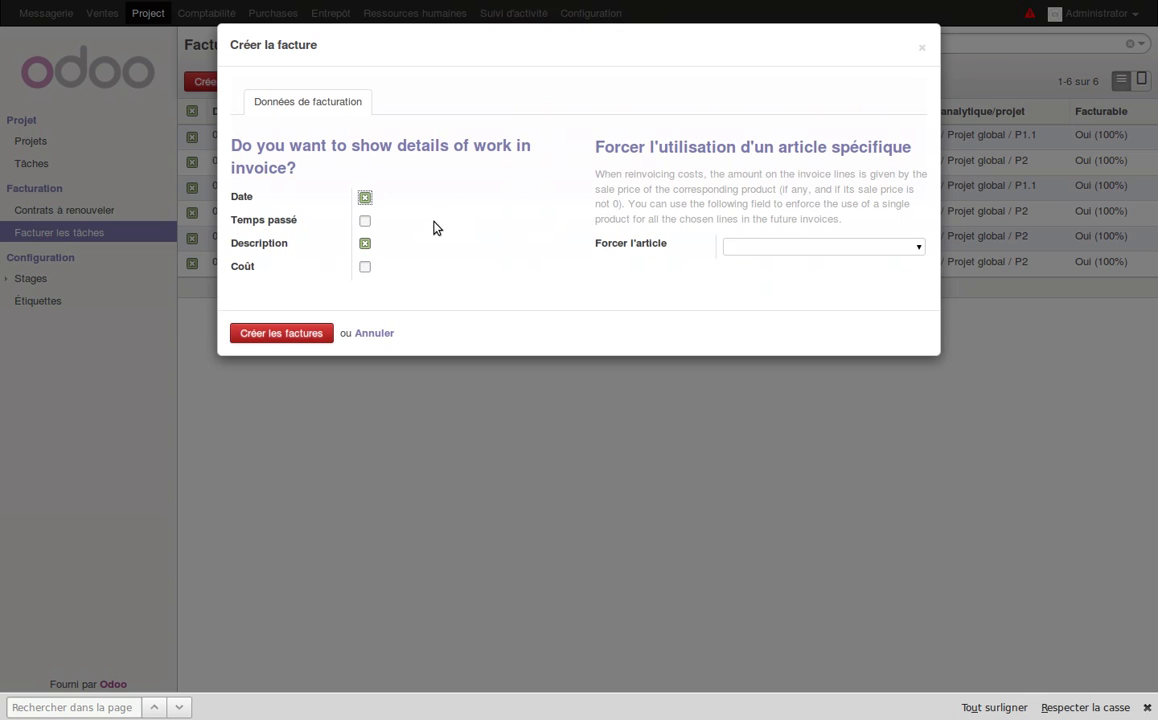
left_click(365, 222)
left_click(919, 250)
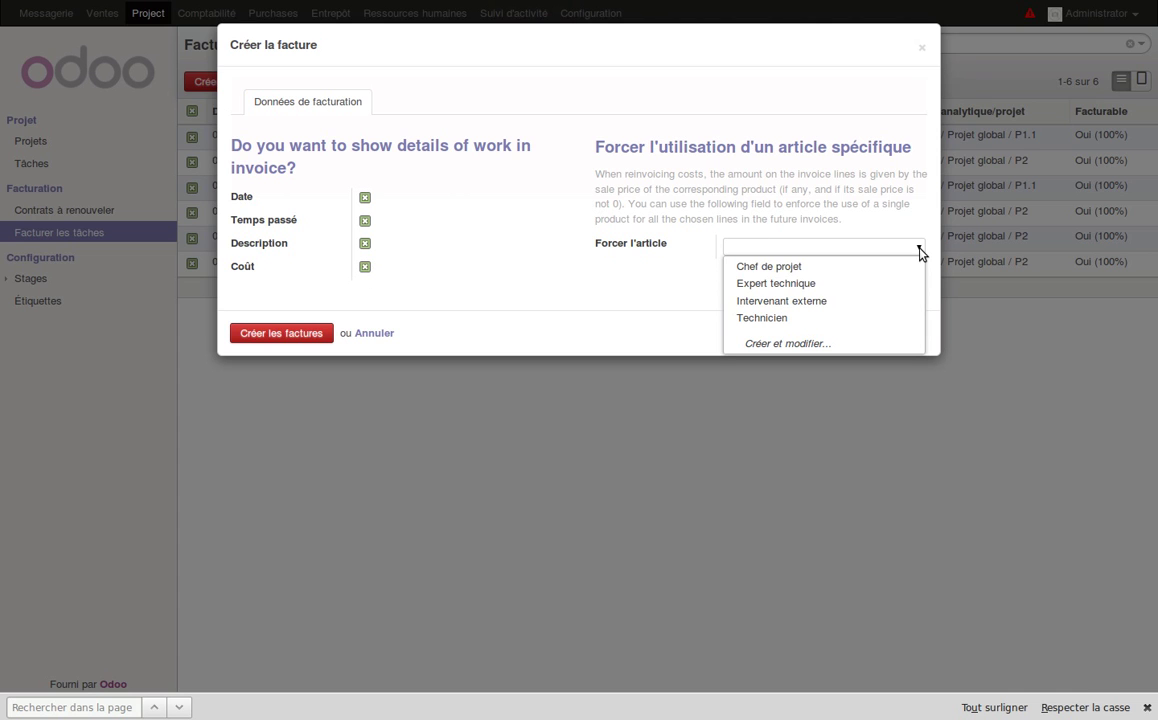
left_click(587, 318)
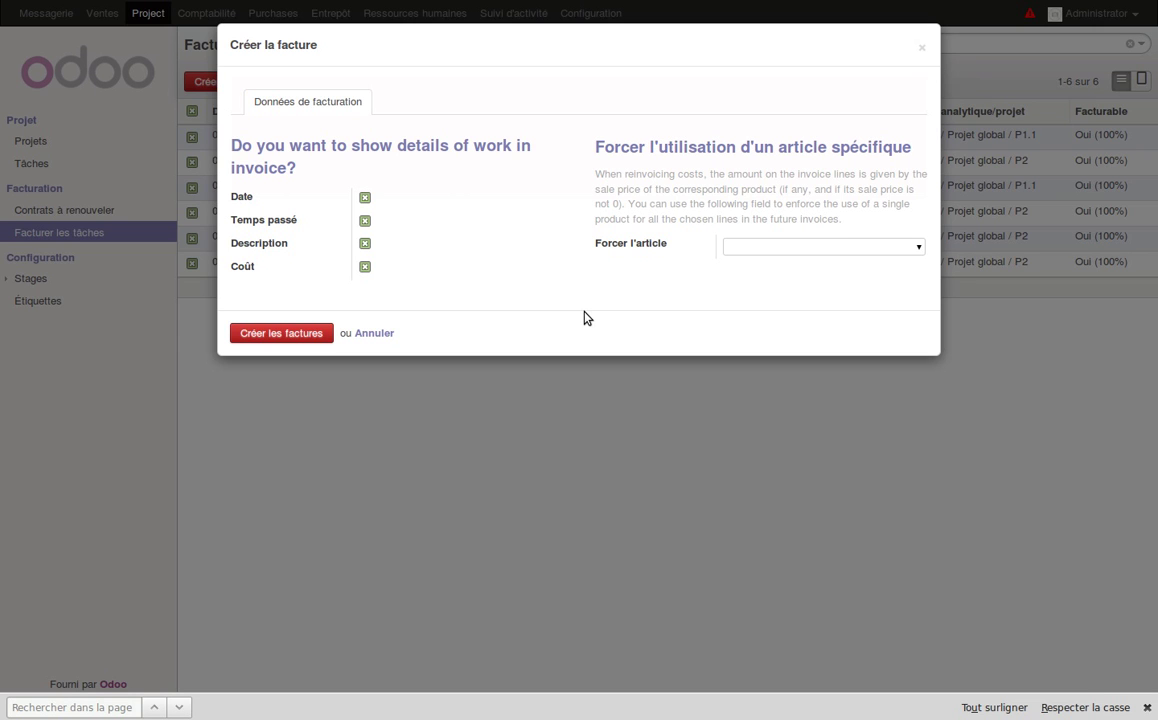
left_click(284, 336)
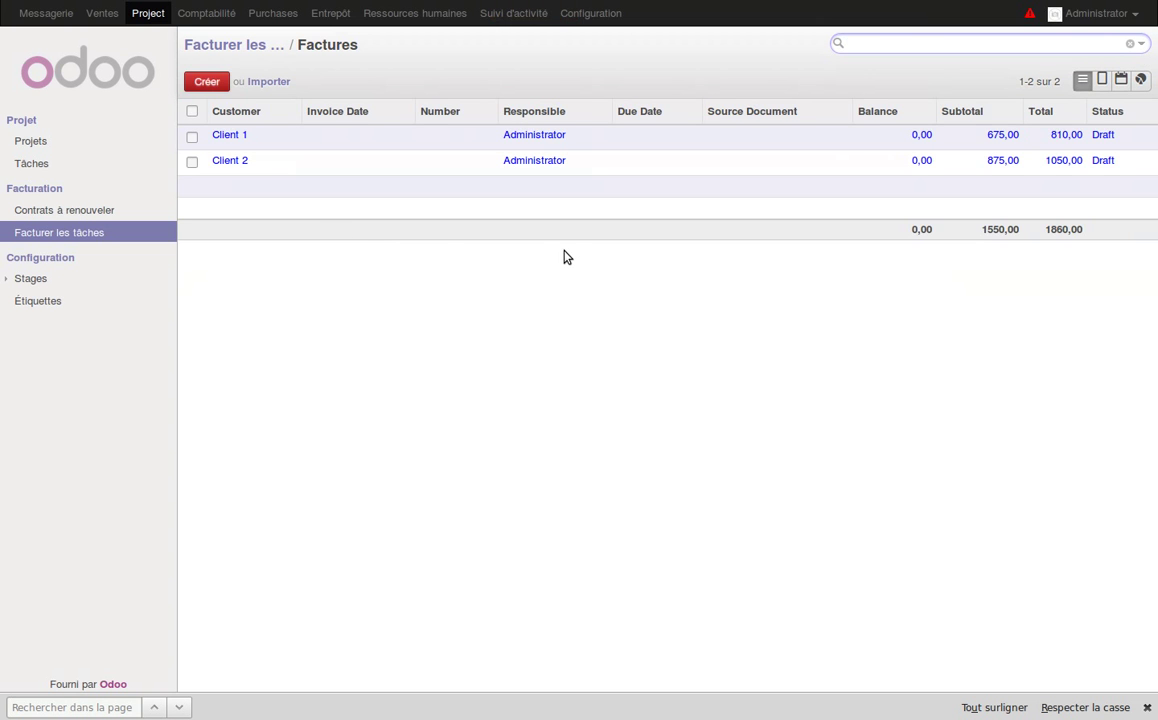
Validate the two new draft invoices, Client 1's for P1.1 and Client 2's for P2.
left_click(530, 137)
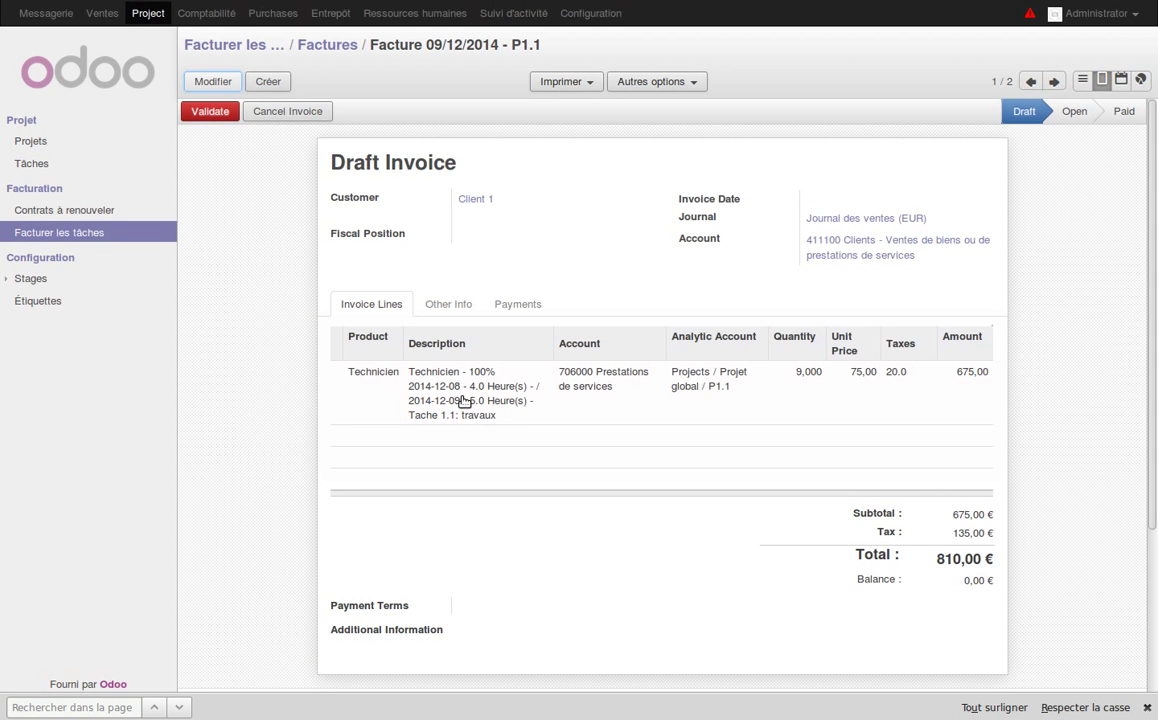
left_click(213, 83)
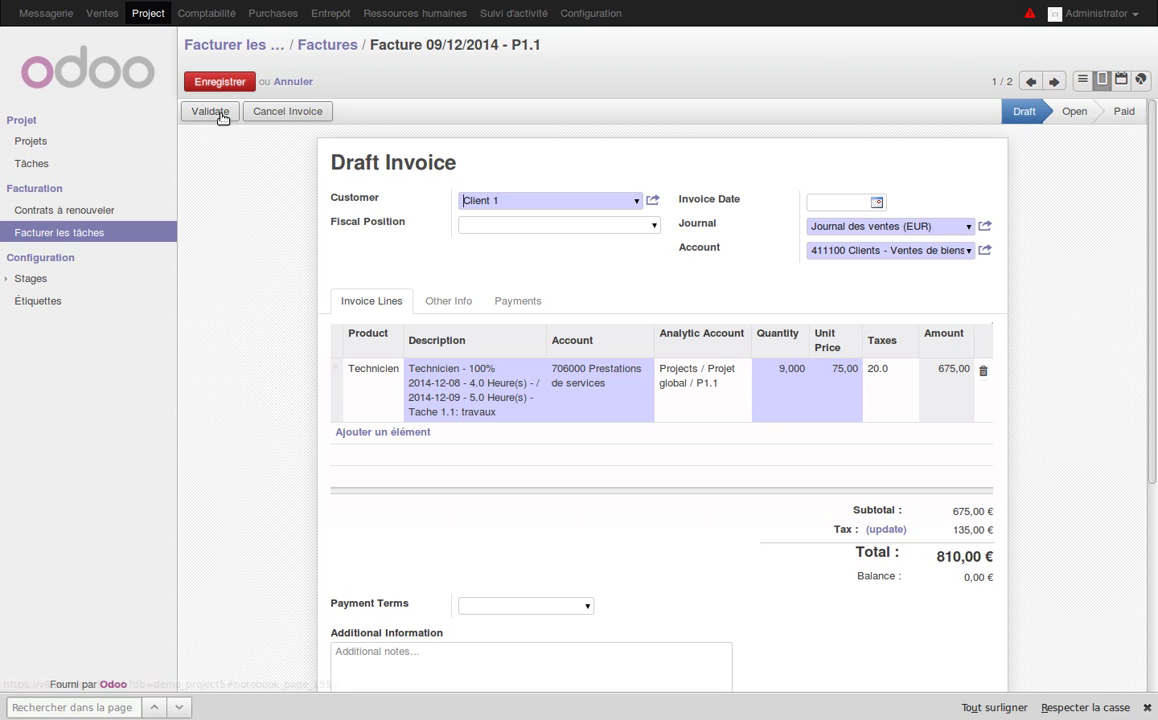
left_click(211, 112)
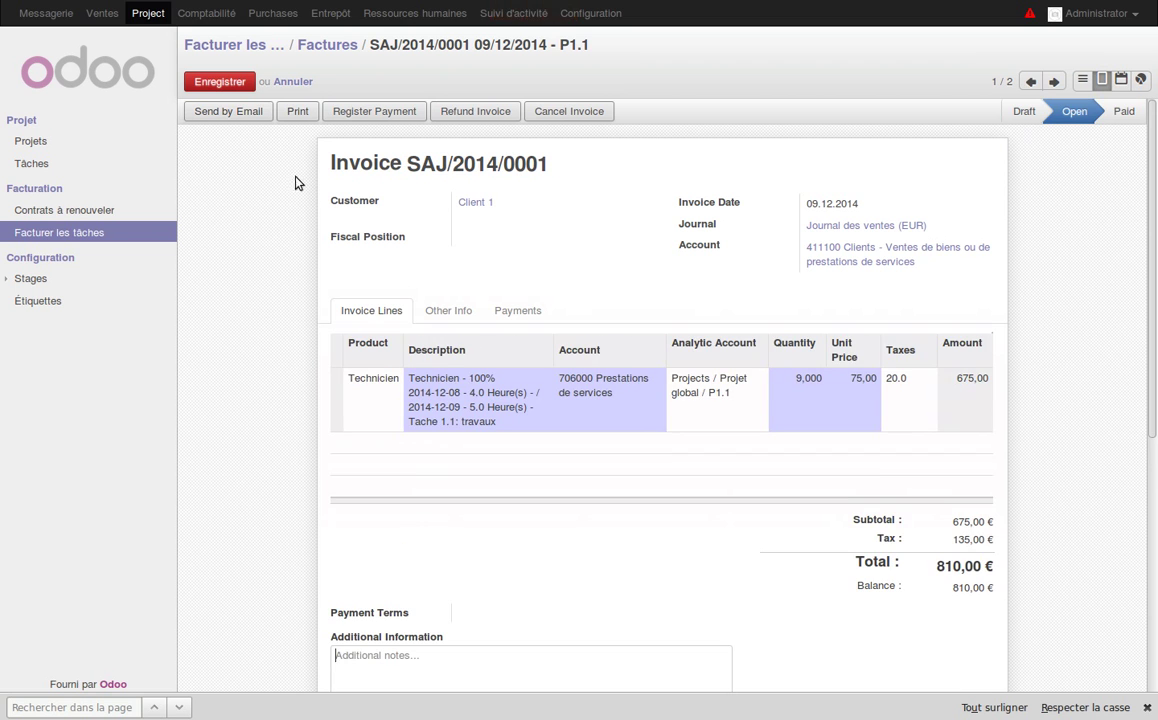
left_click(1053, 82)
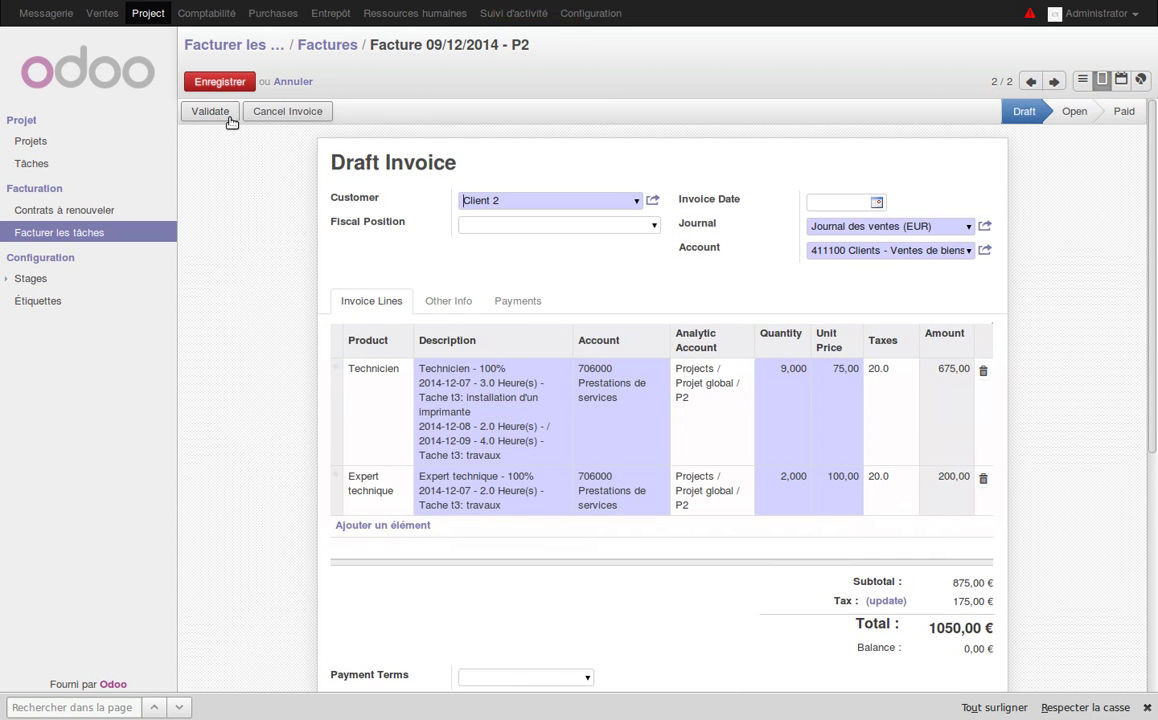
left_click(210, 112)
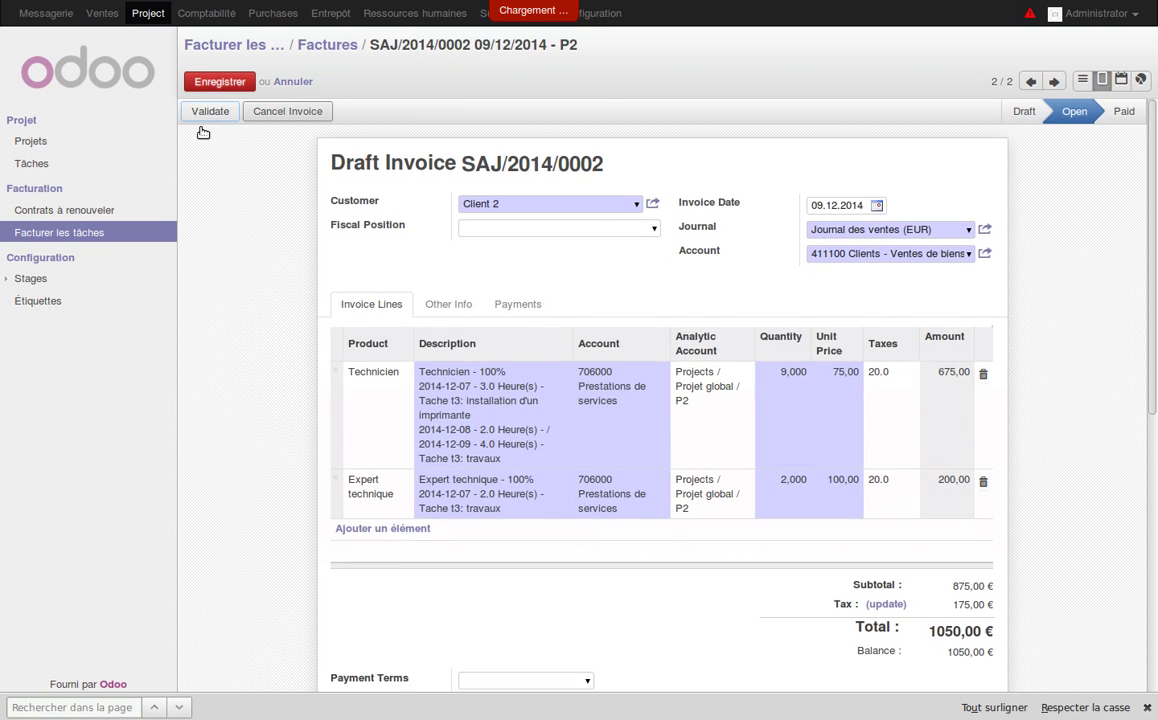
Check the last invoice dates in the sales contracts and the invoiced amount on contract P2.
left_click(102, 13)
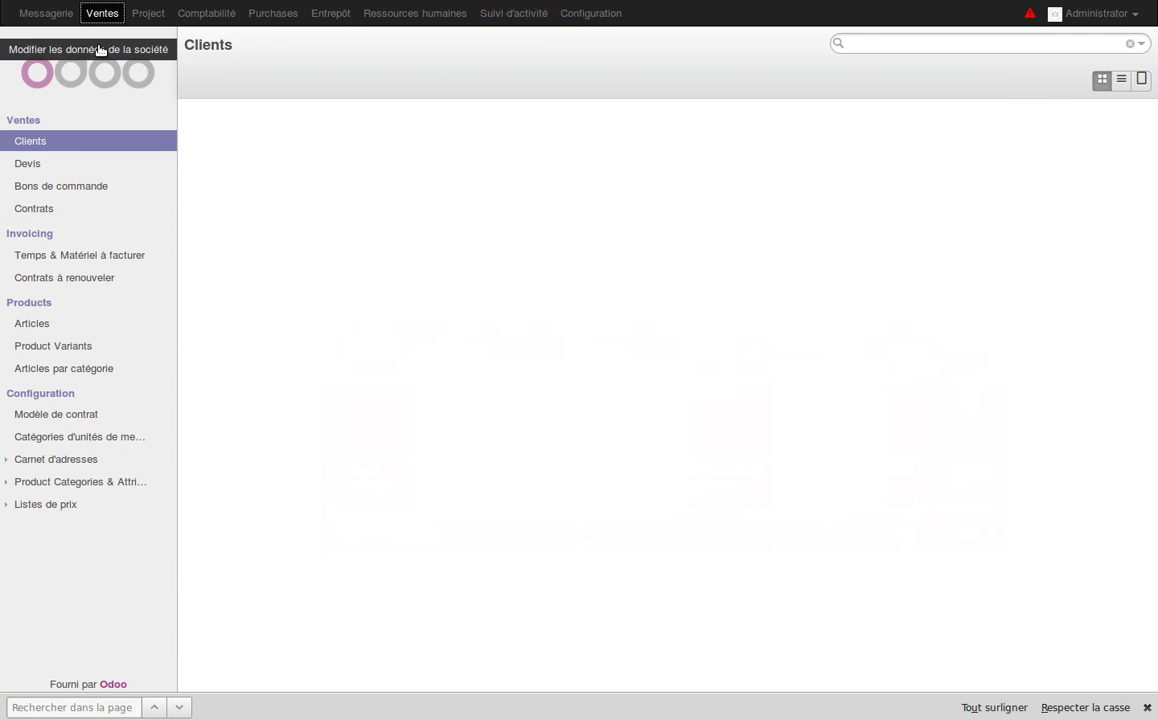
left_click(48, 210)
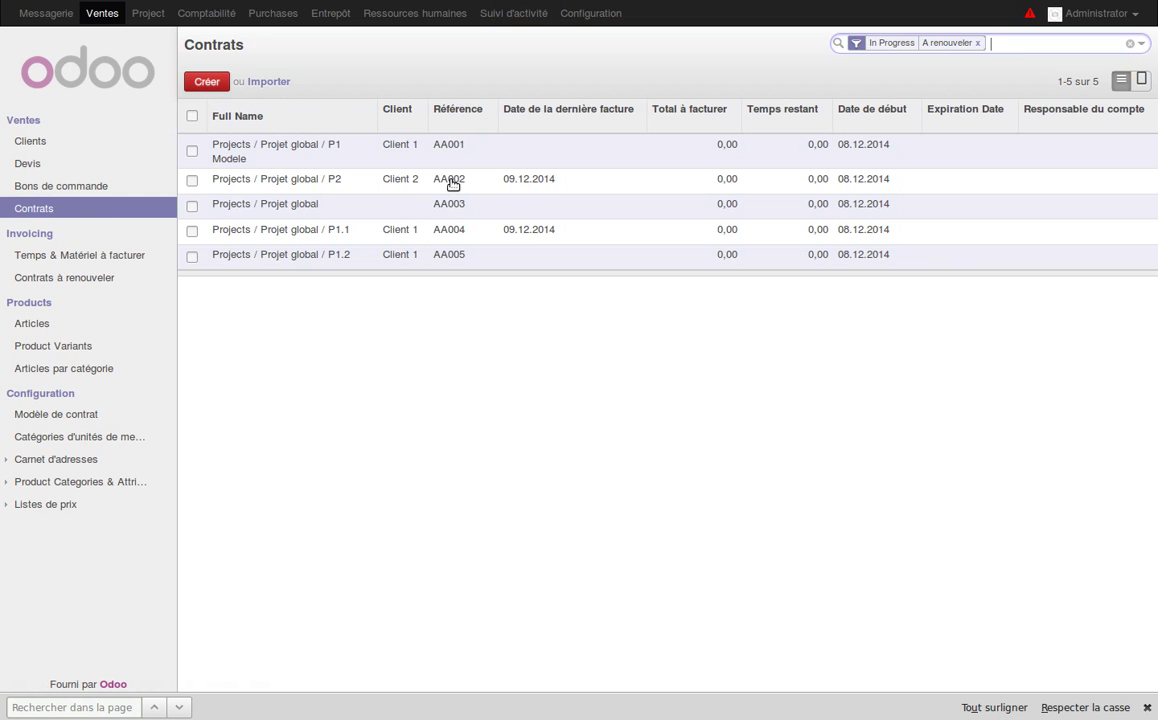
left_click(535, 184)
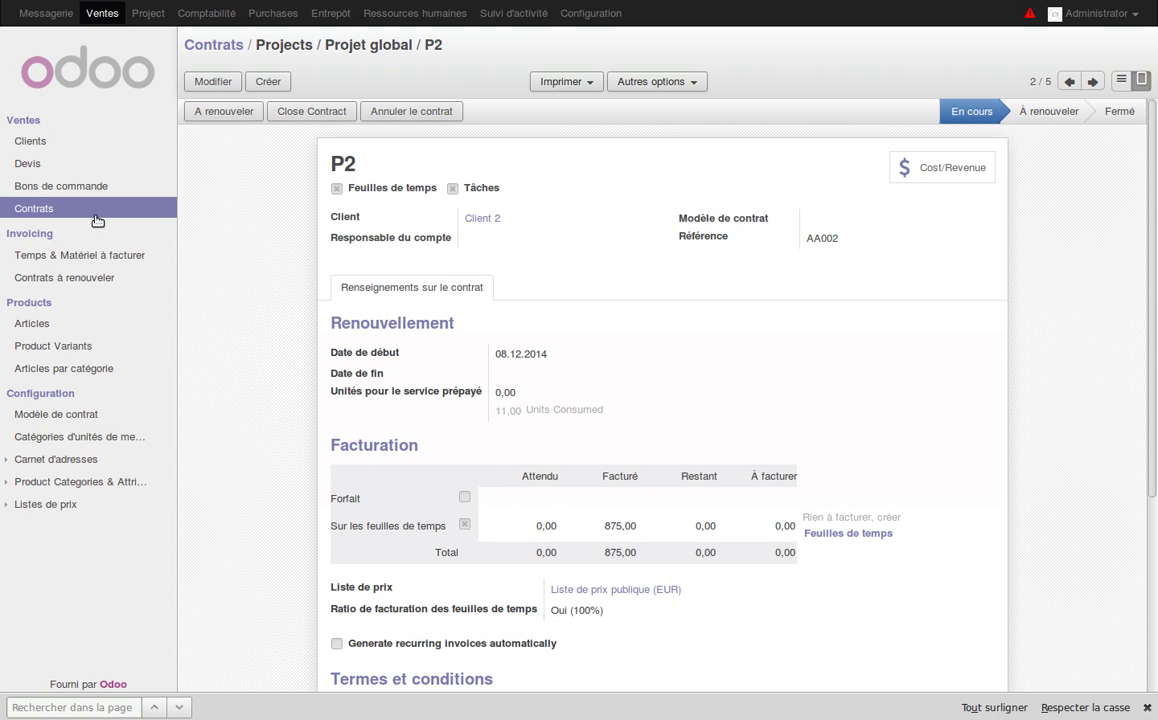
Add a 2-hour work line "travaux 4eme presentation" assigned to technicien 1 to Tache t3 of project P2, and save the task.
left_click(156, 17)
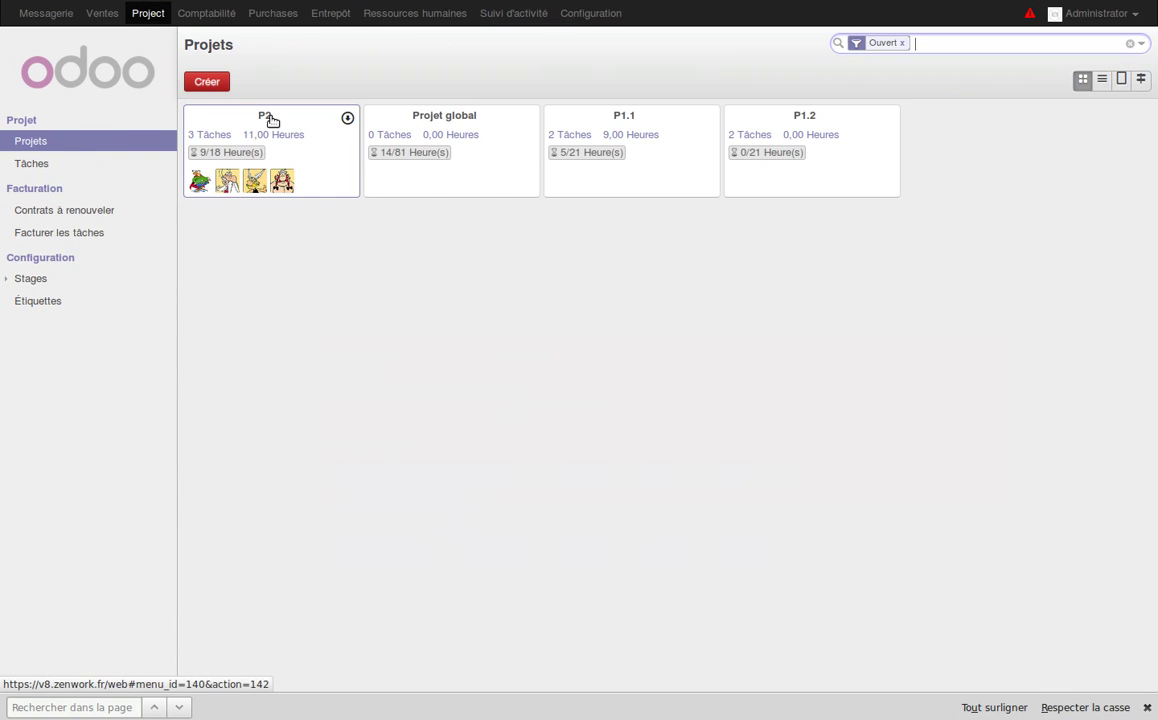
left_click(271, 120)
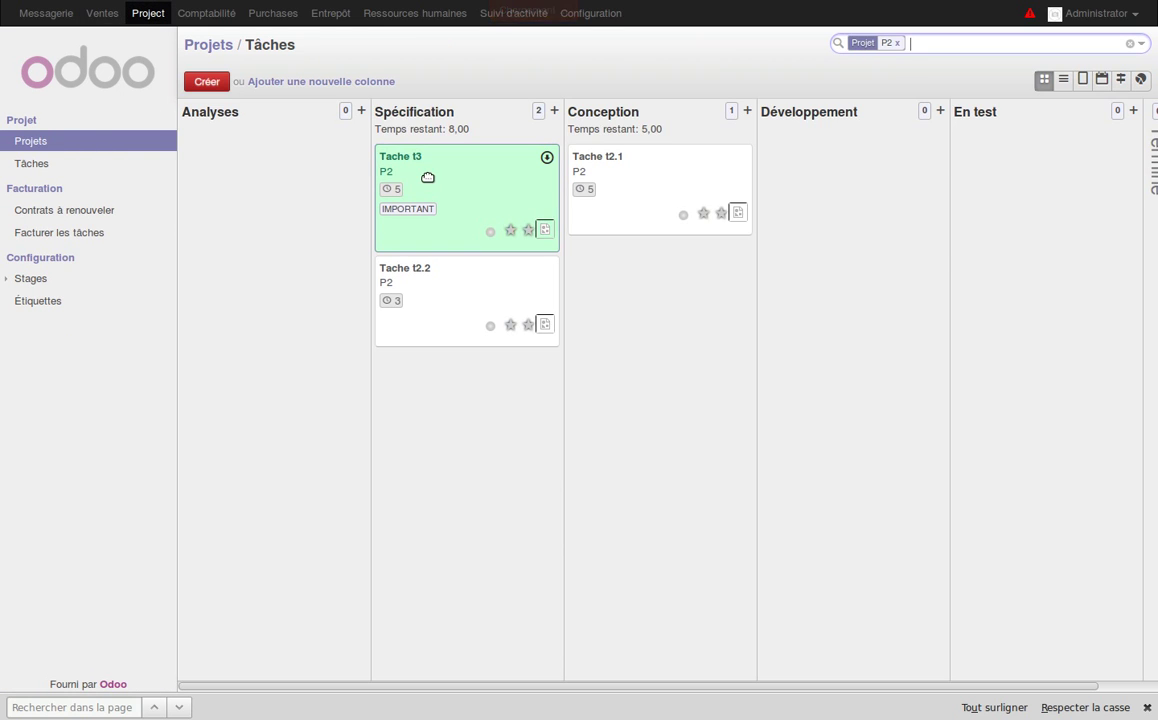
left_click(408, 158)
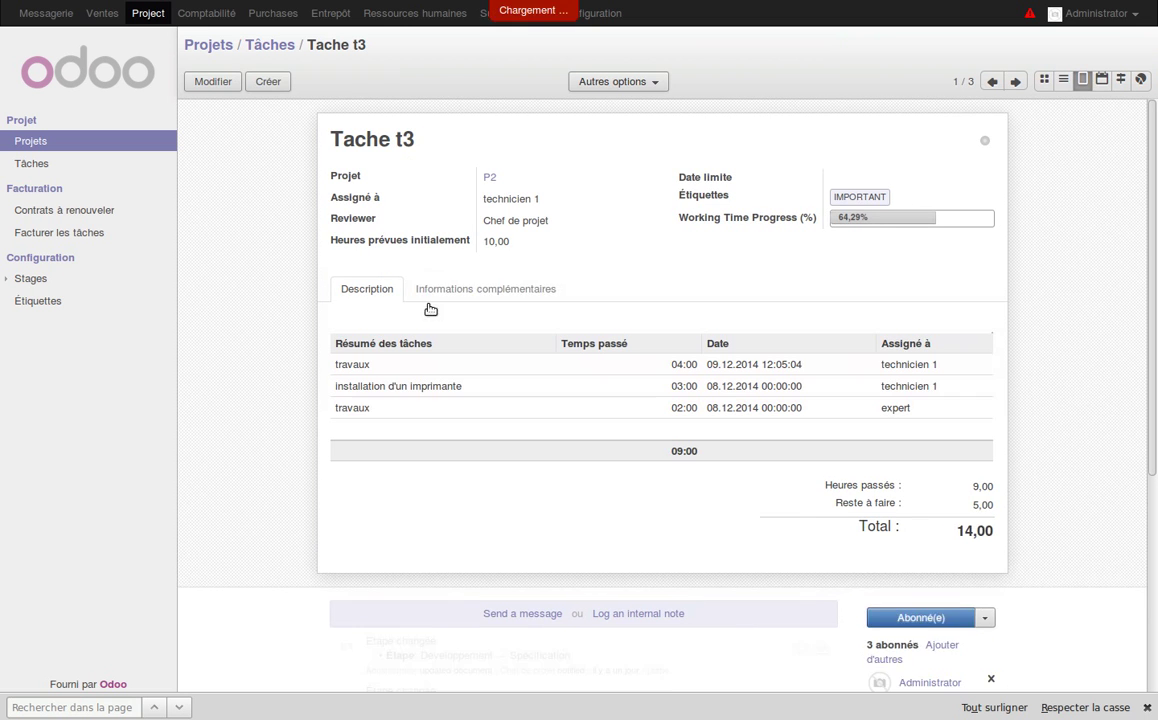
left_click(210, 82)
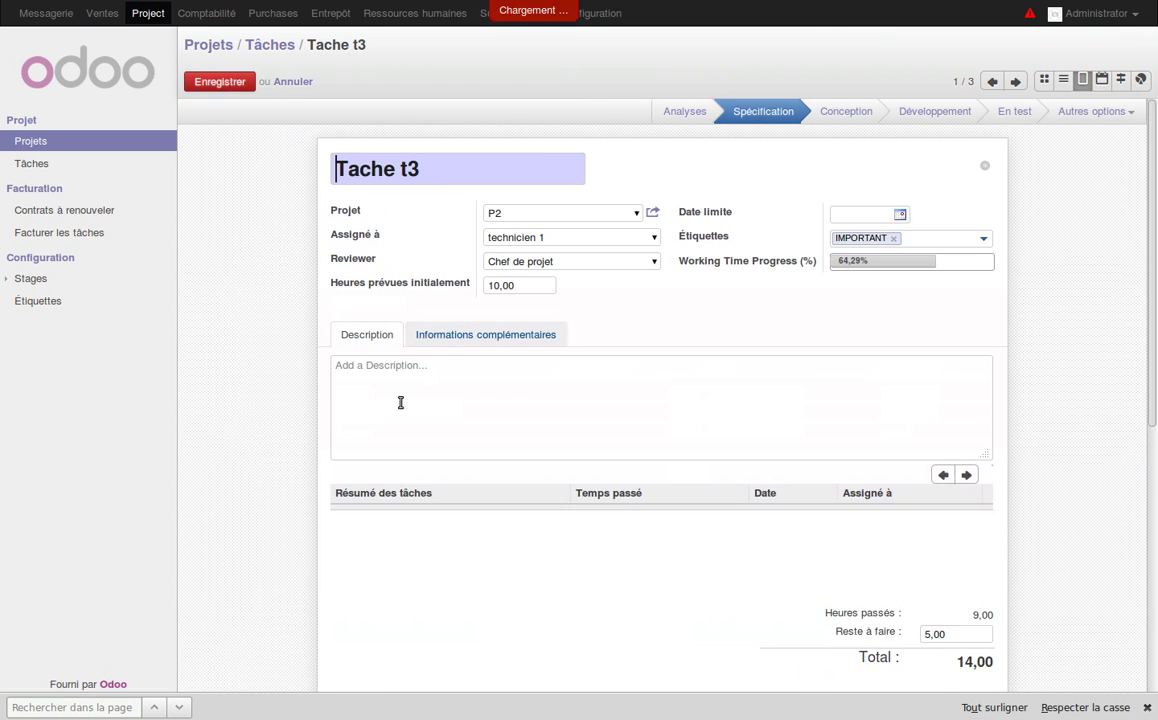
left_click(389, 572)
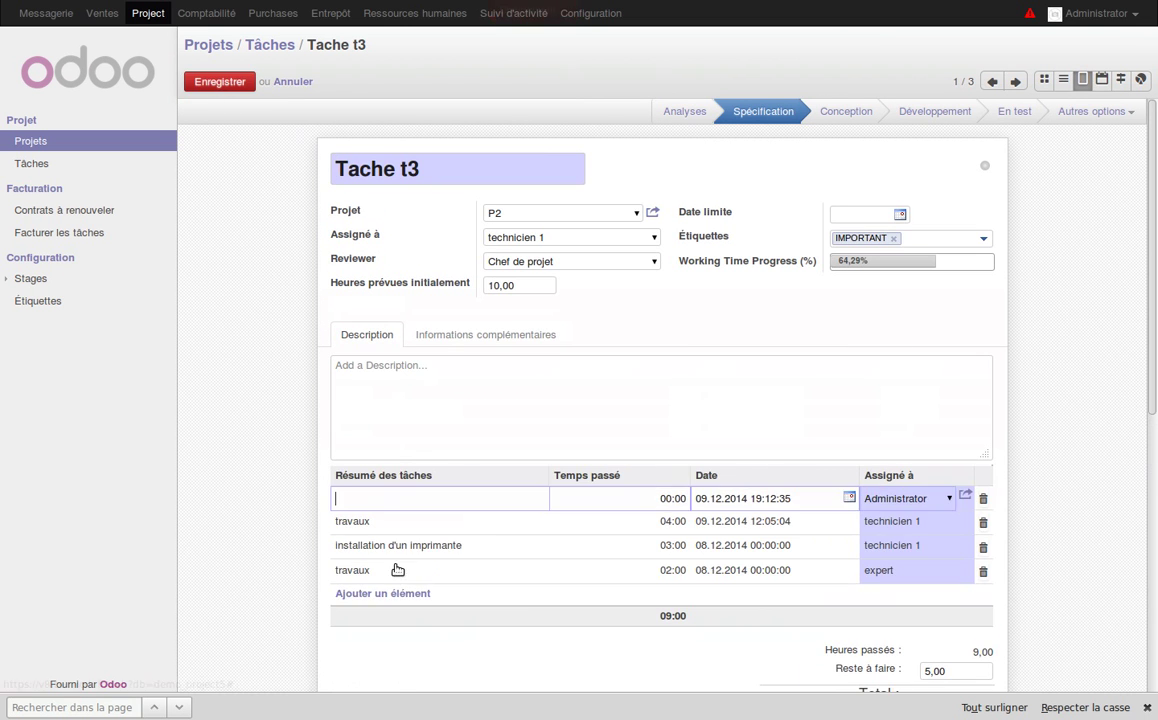
type("travaux 4eme presentation")
key("Tab")
type("2")
key("Tab")
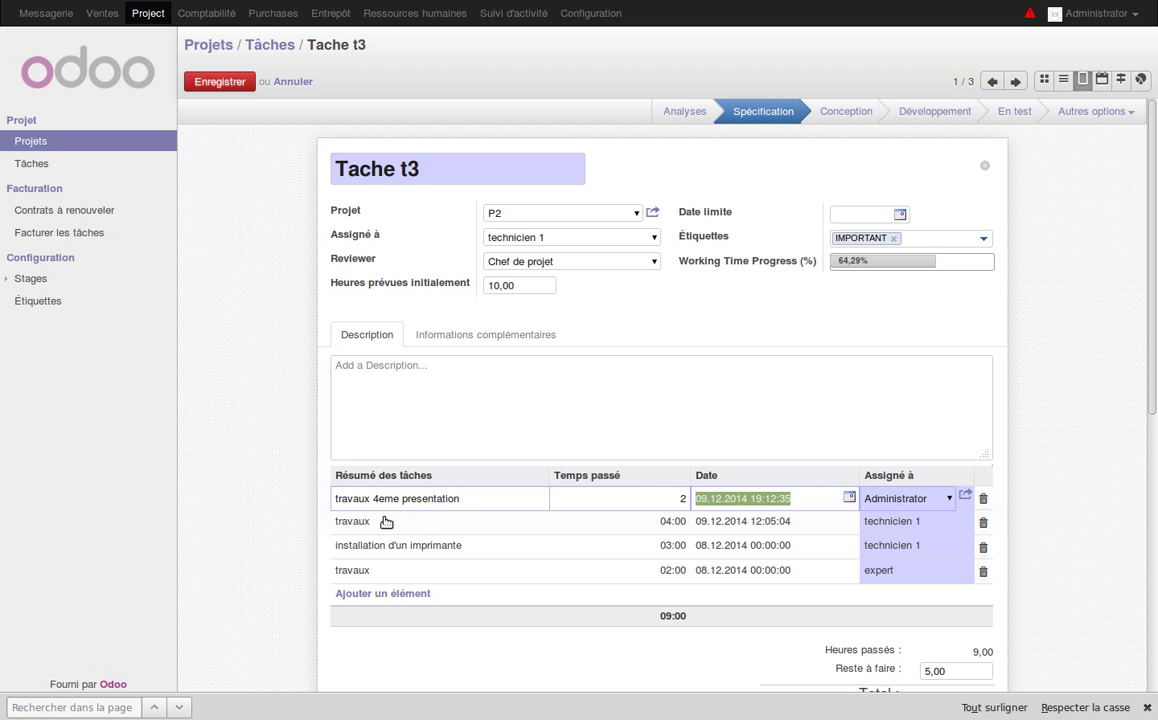
key("Tab")
type("t")
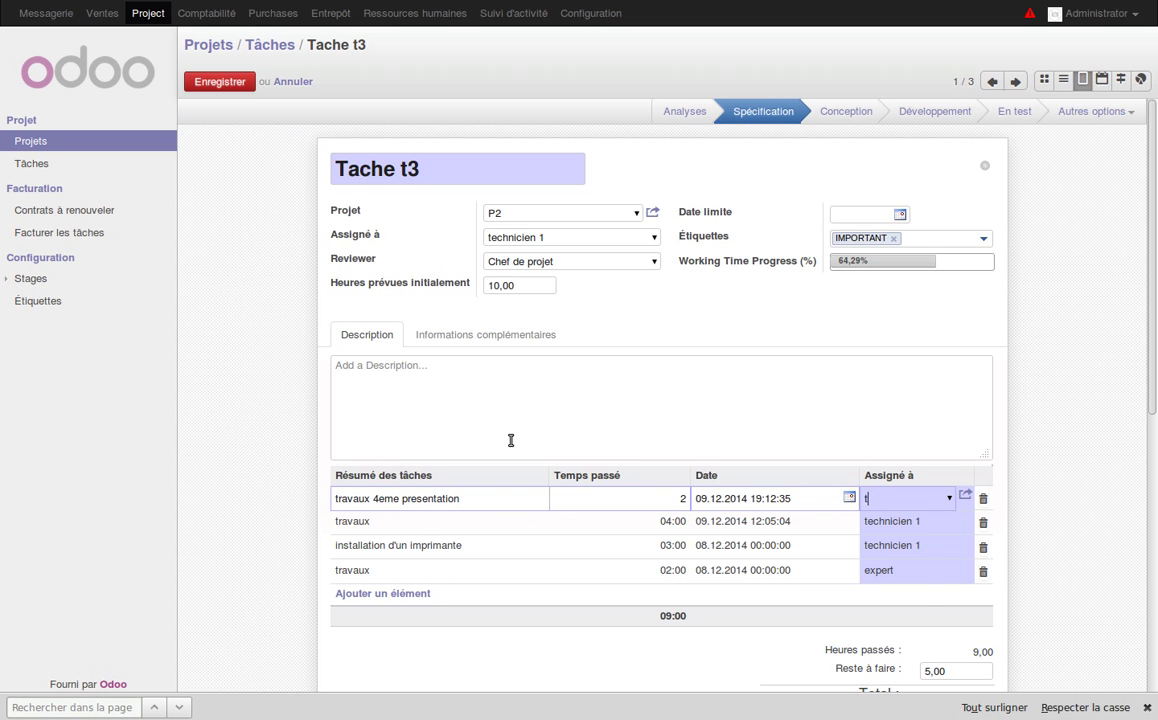
key("Return")
left_click(215, 80)
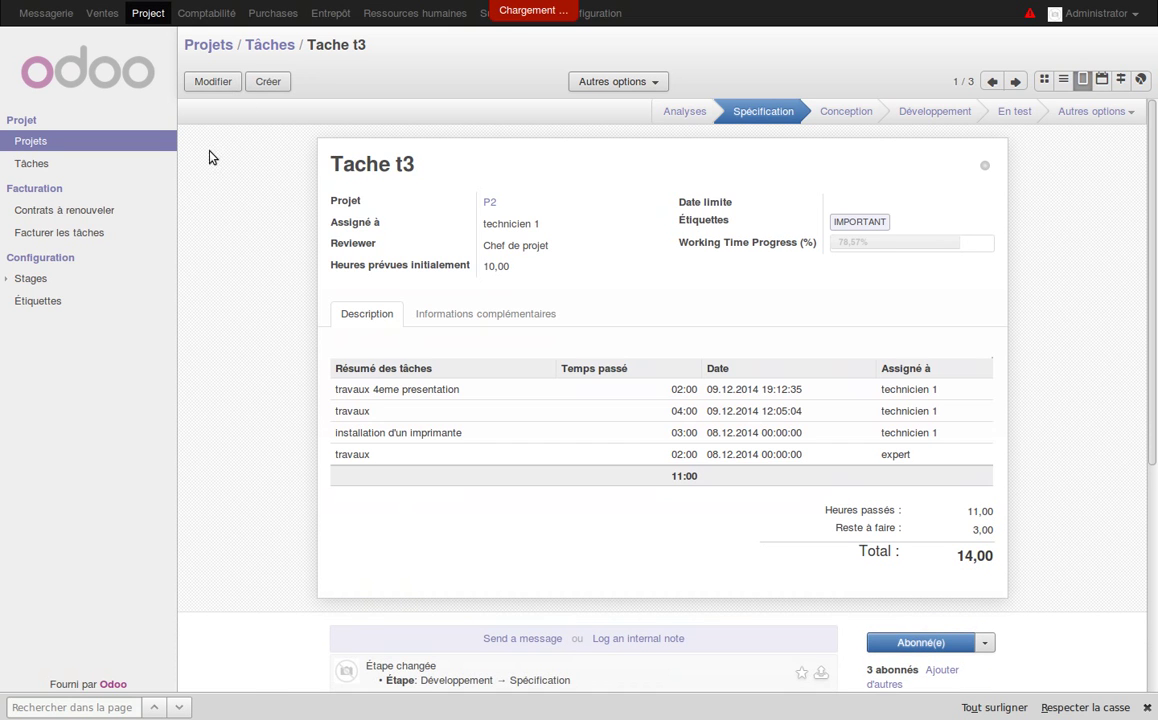
Check the "travaux 4eme presentation" entry in the project tasks to invoice, the timesheet activities, and the sales time and material to invoice.
left_click(64, 236)
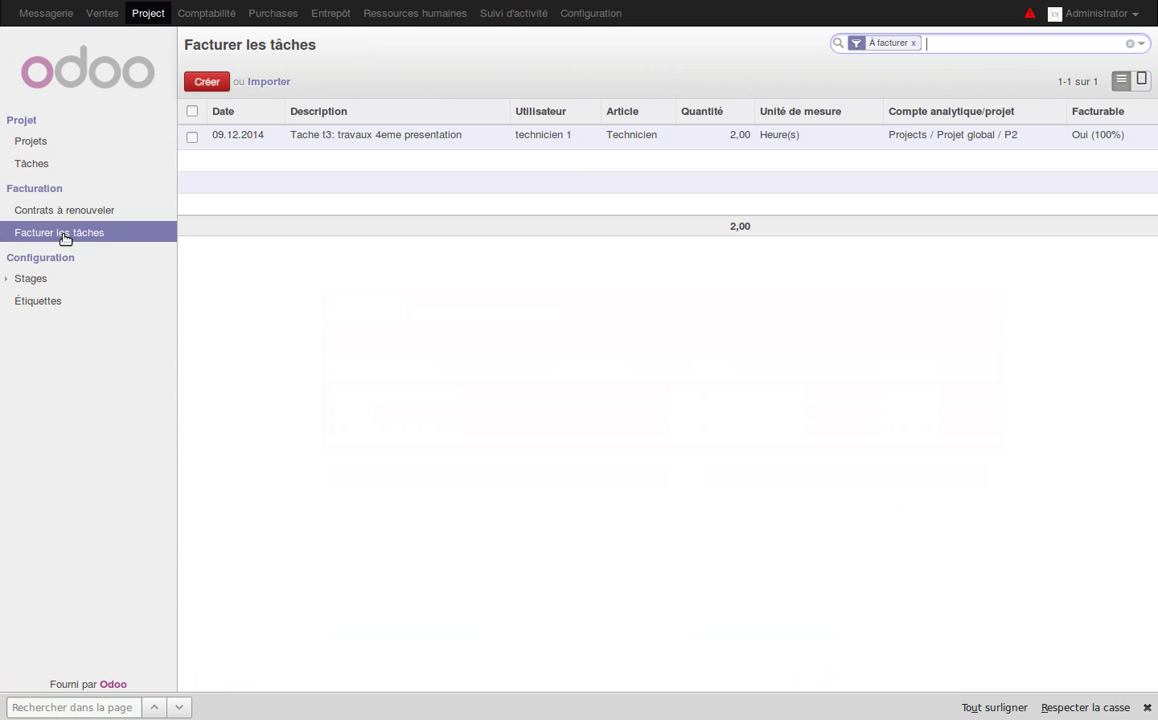
left_click(401, 20)
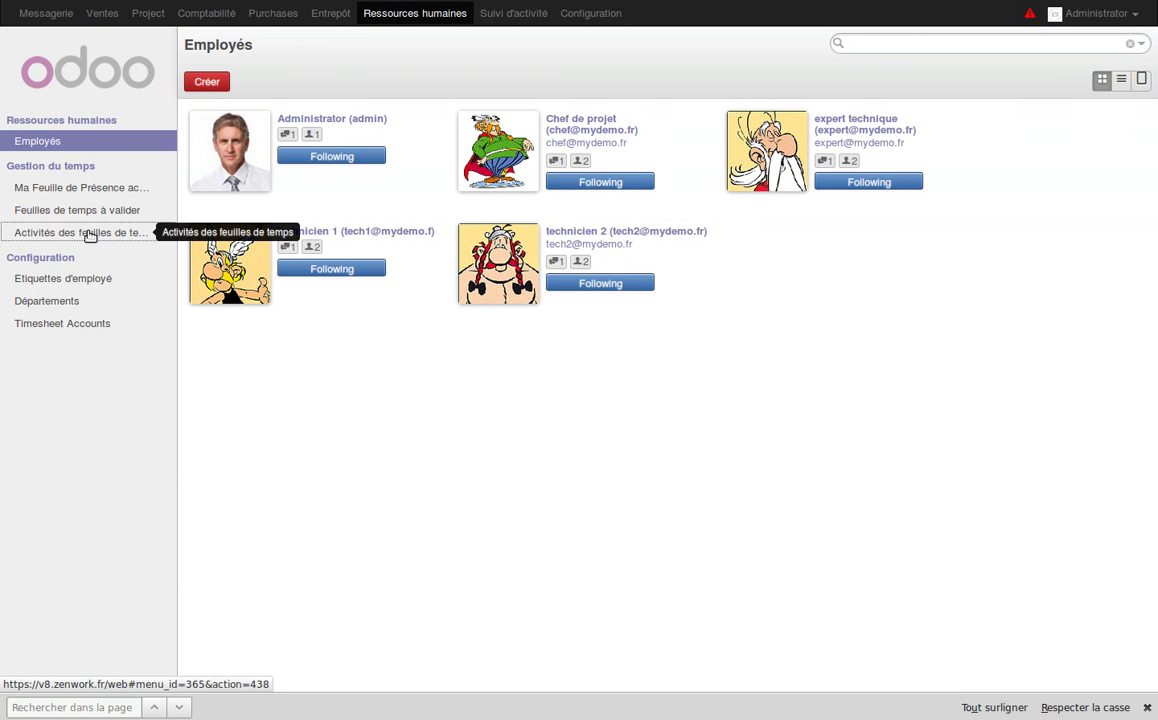
left_click(90, 233)
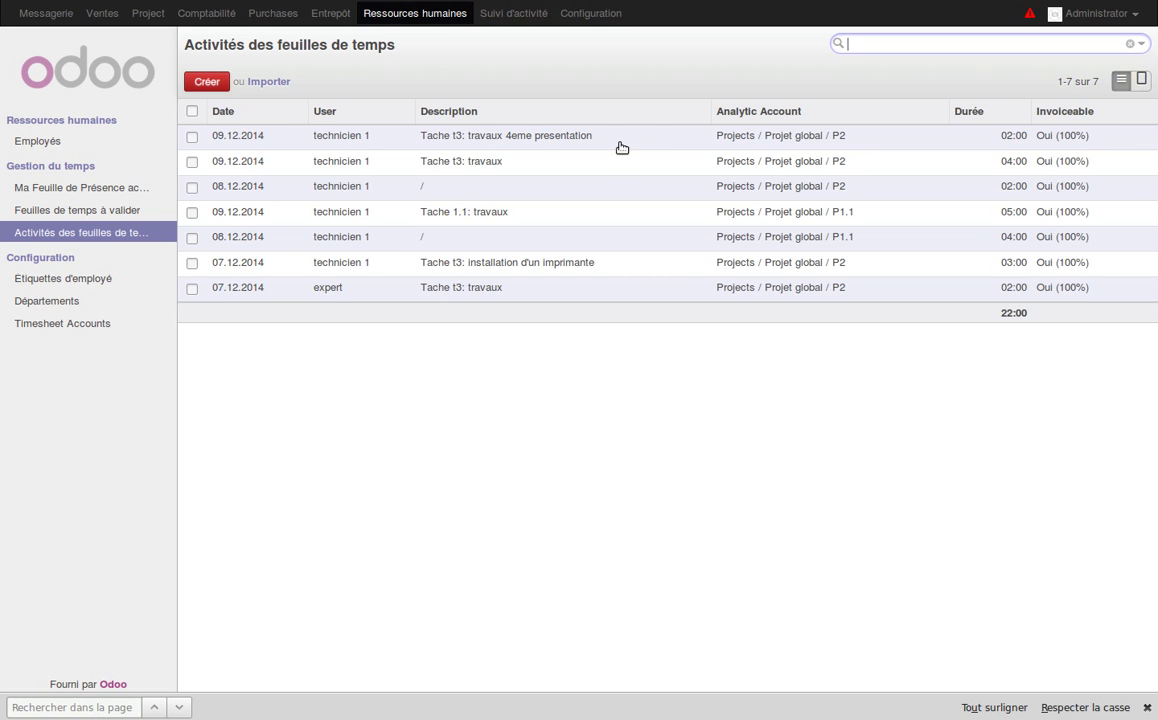
left_click(107, 15)
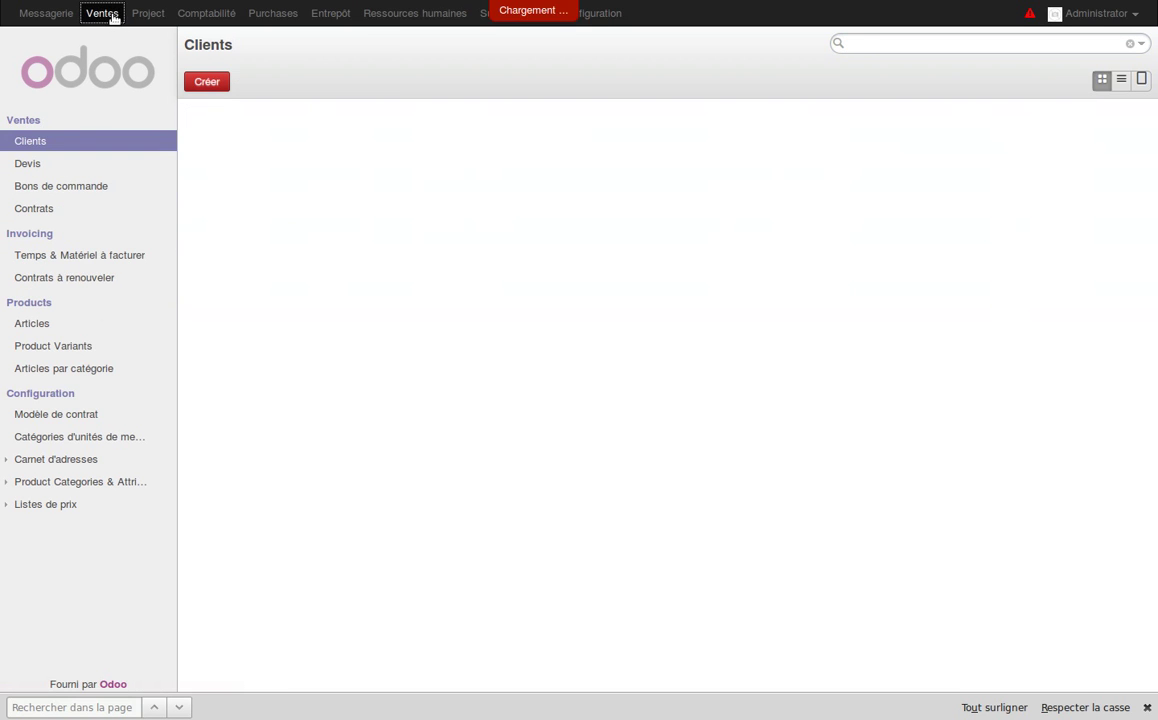
left_click(62, 259)
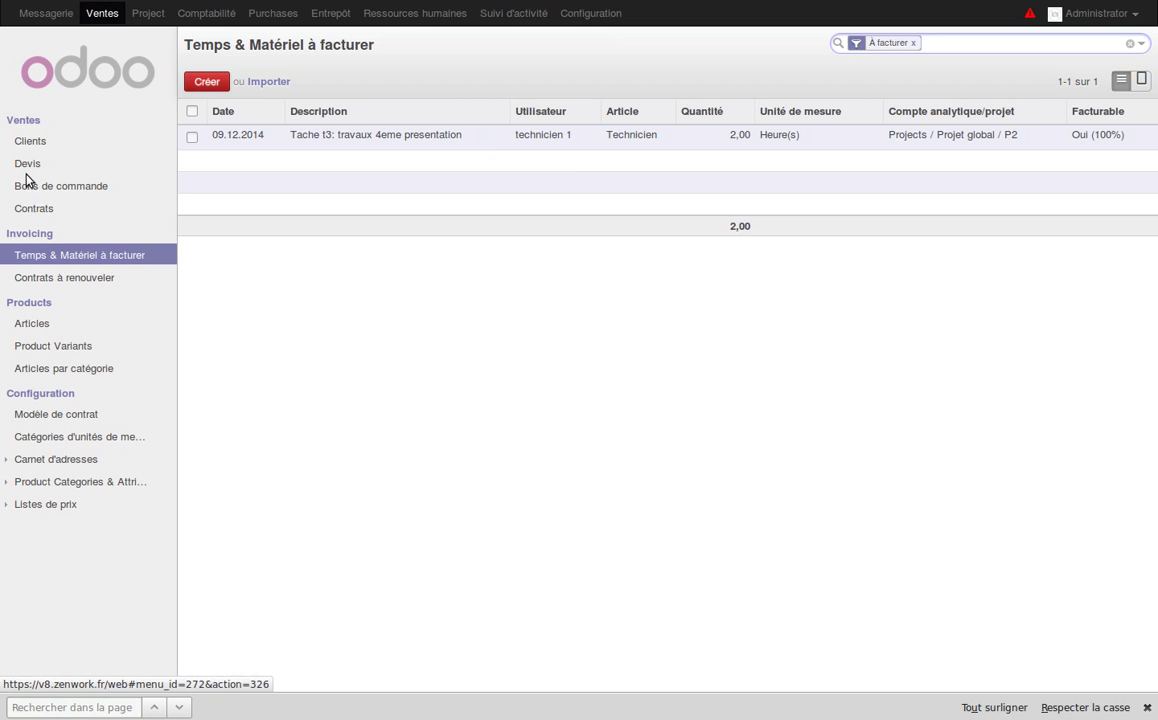
Check the remaining and to-invoice timesheet amounts on the sales contract P2.
left_click(38, 208)
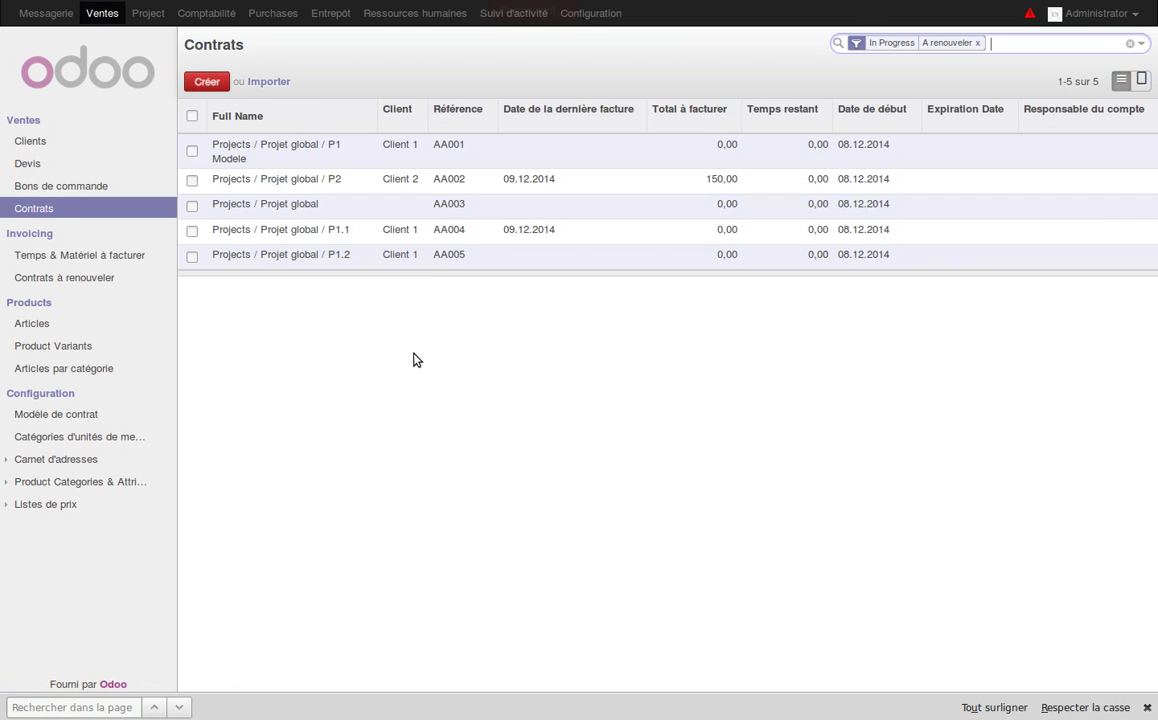
left_click(447, 182)
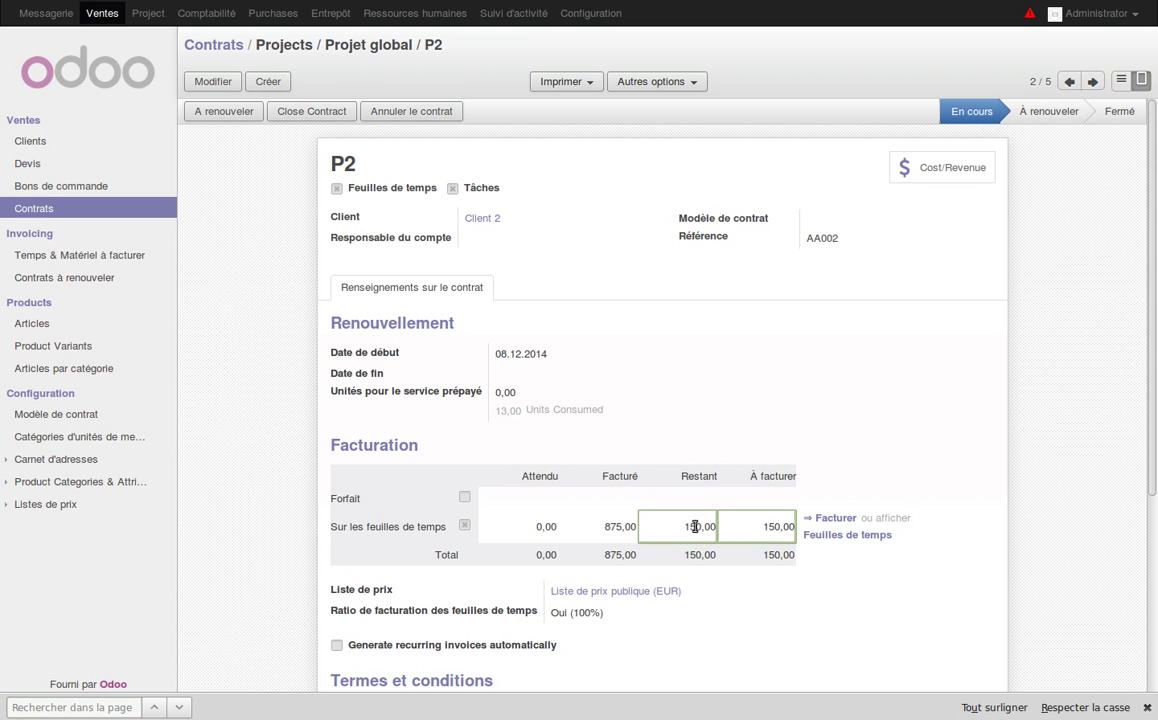
mouse_move(697, 526)
Edit the sales contract P1.2 and enable fixed-price (Forfait) invoicing on it.
left_click(80, 208)
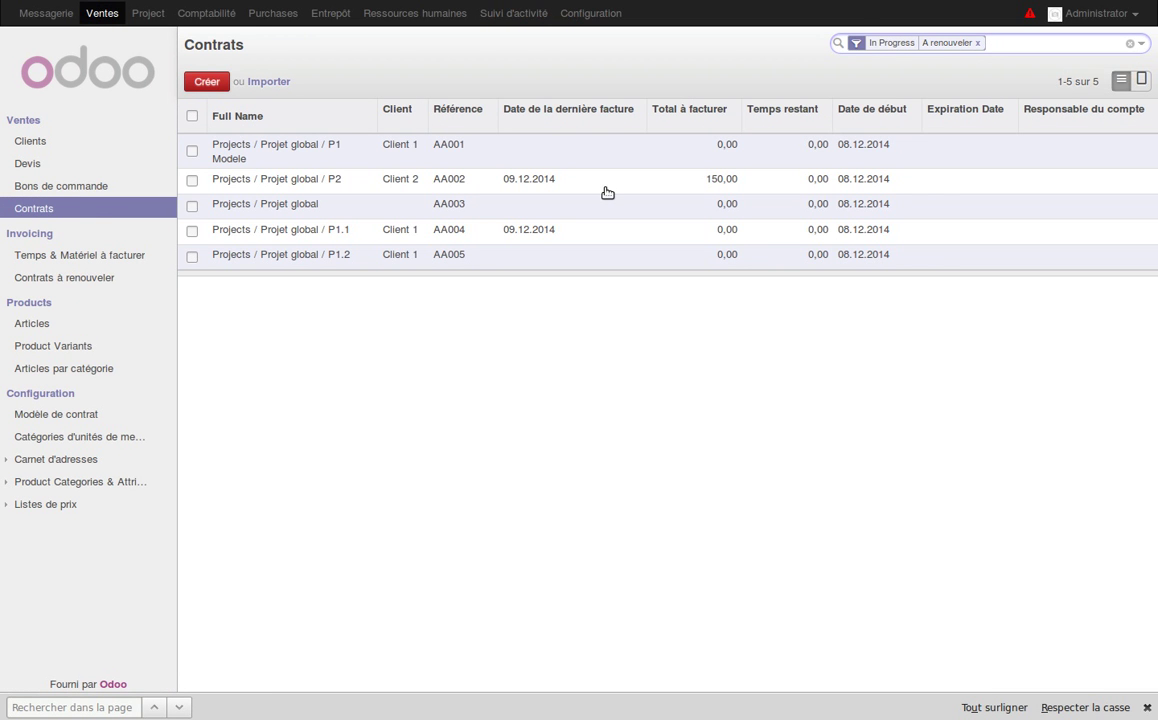
left_click(367, 258)
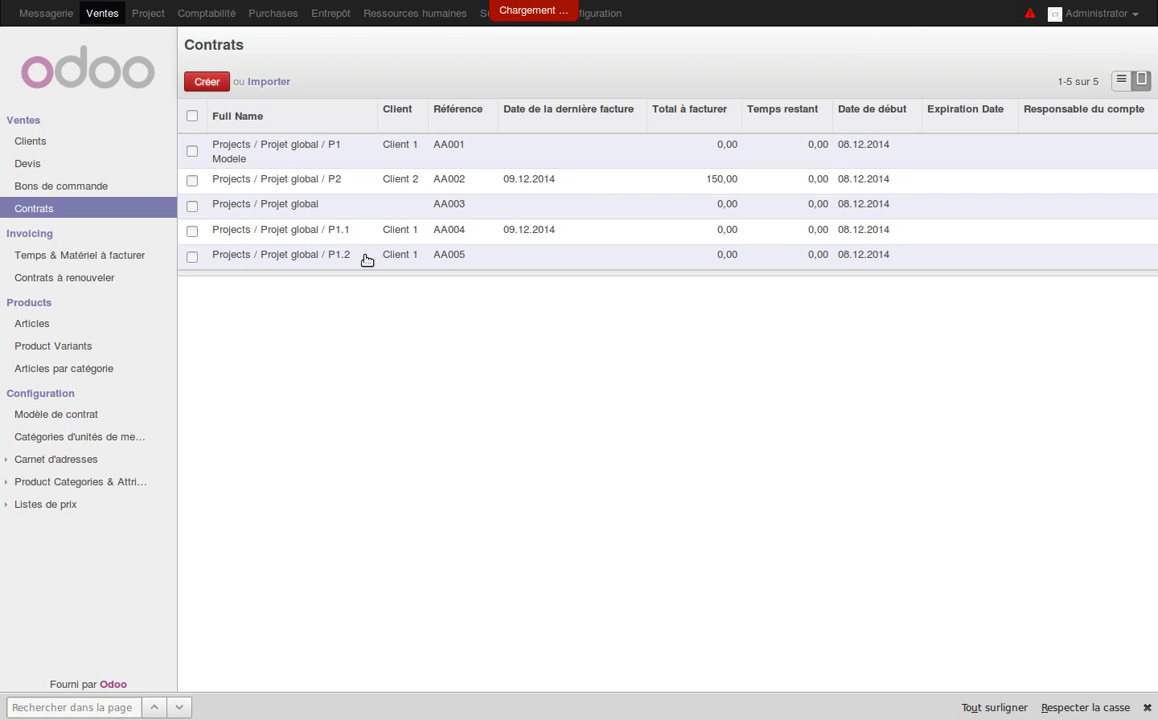
left_click(210, 82)
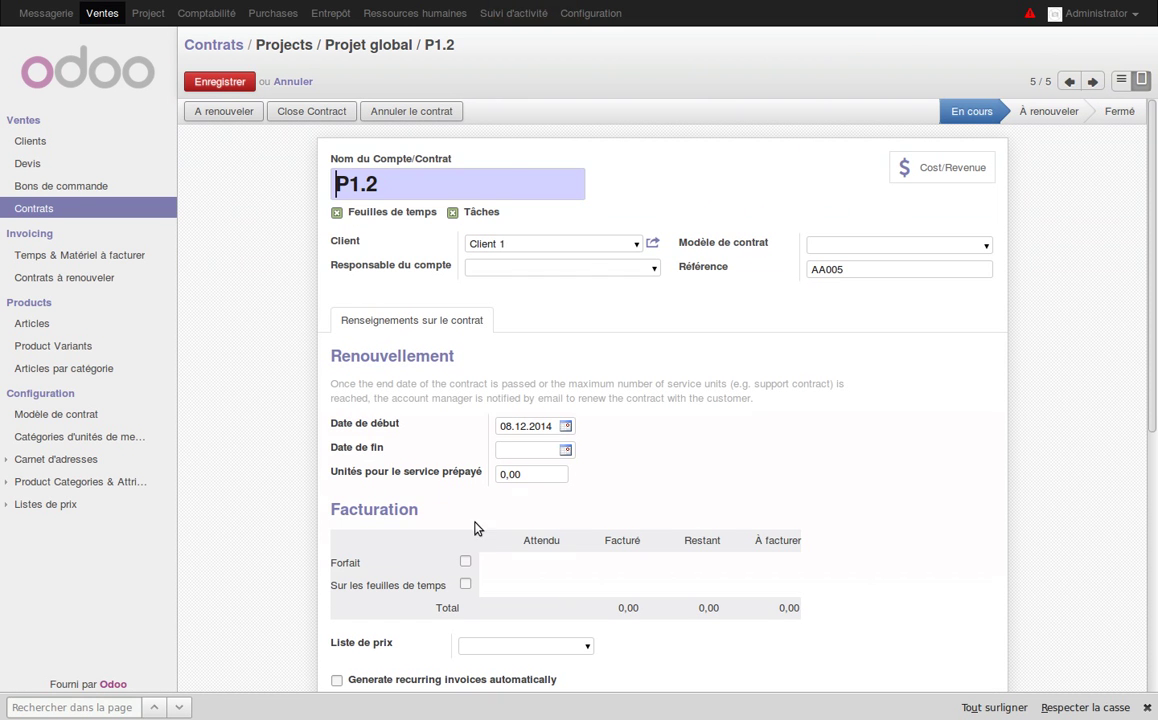
left_click(466, 563)
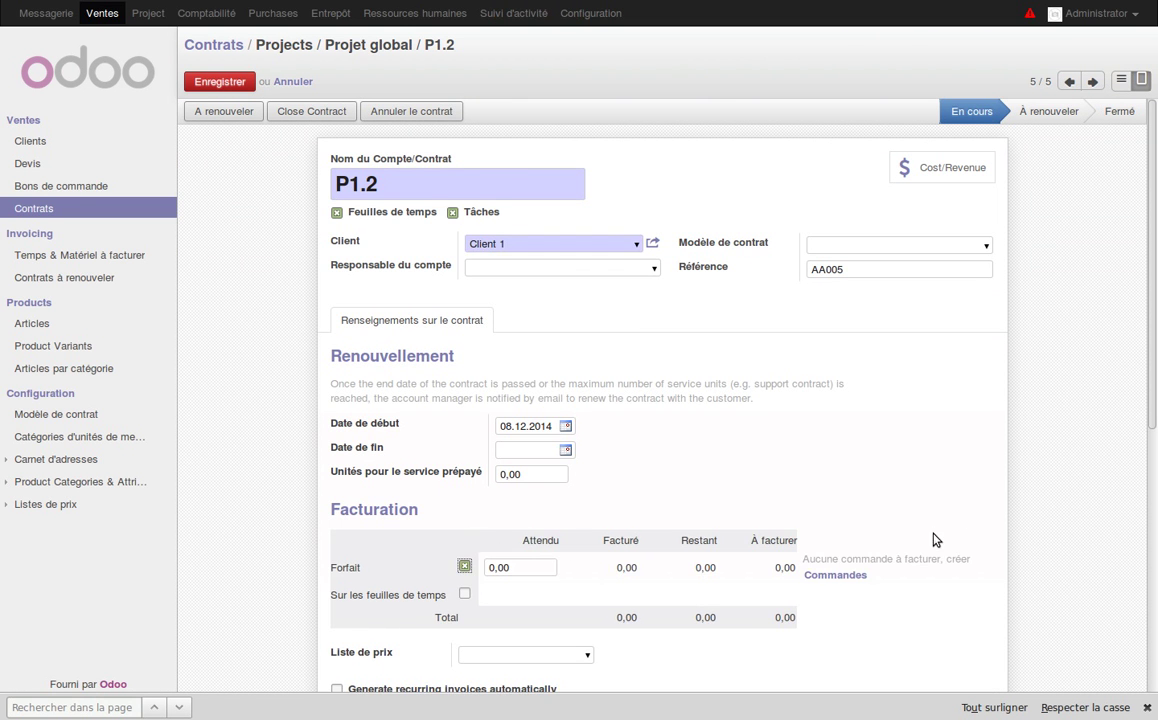
Assign the price list "Liste de prix publique (EUR)" to contract P1.2, leave recurring invoices off, and save the contract.
scroll(1070, 580, "down", 3)
scroll(1075, 587, "down", 2)
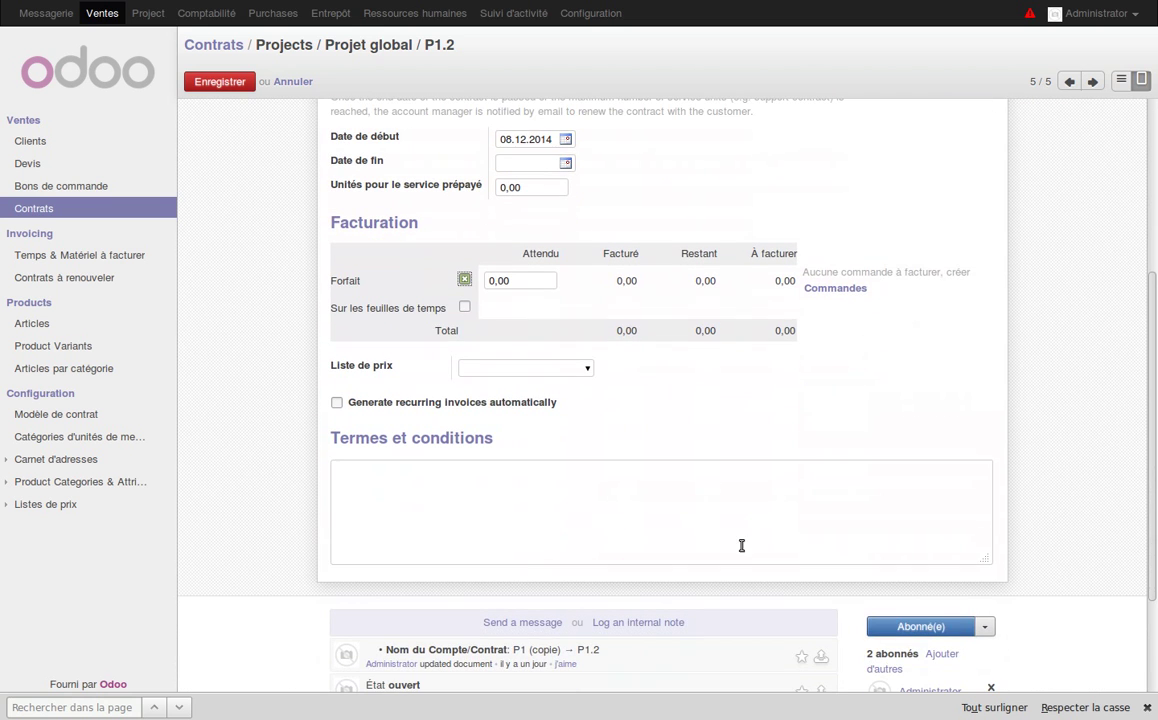
left_click(588, 370)
left_click(574, 394)
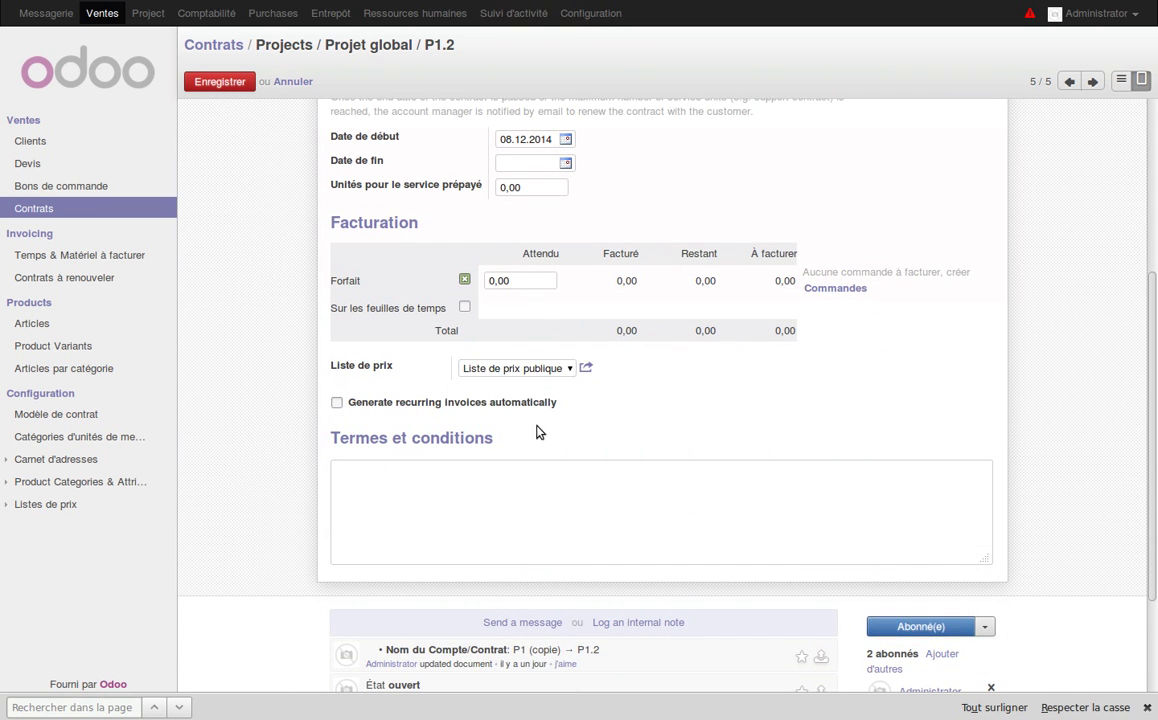
left_click(337, 403)
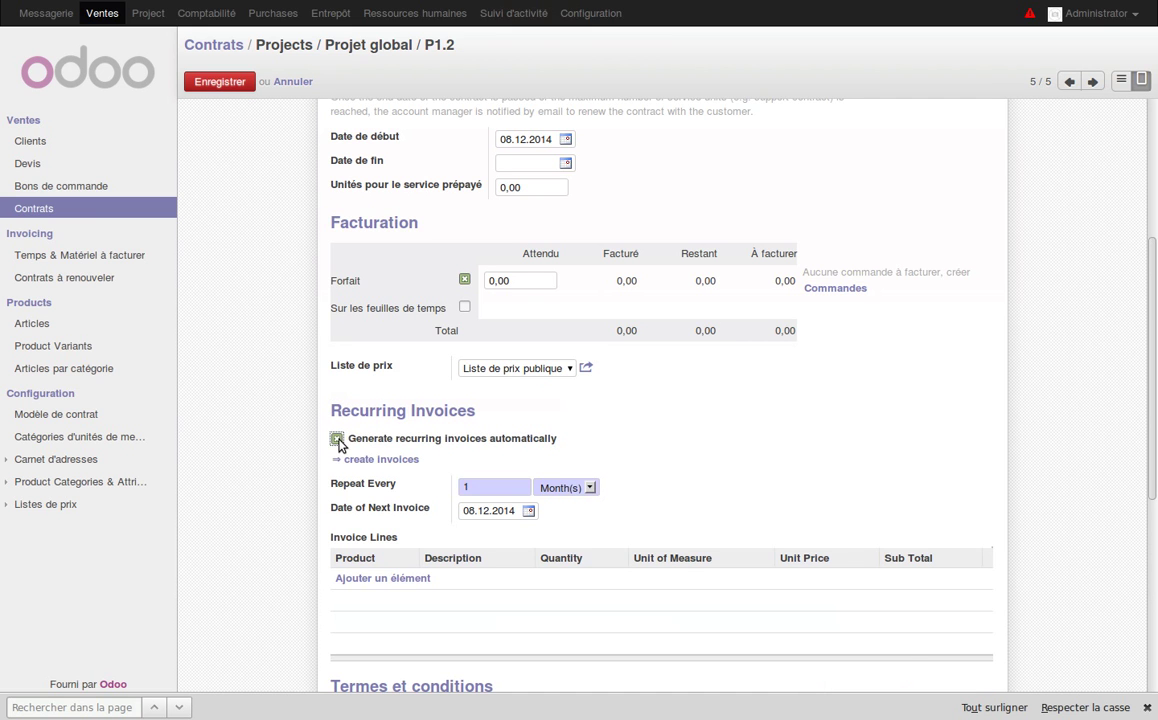
left_click(337, 440)
scroll(238, 209, "up", 3)
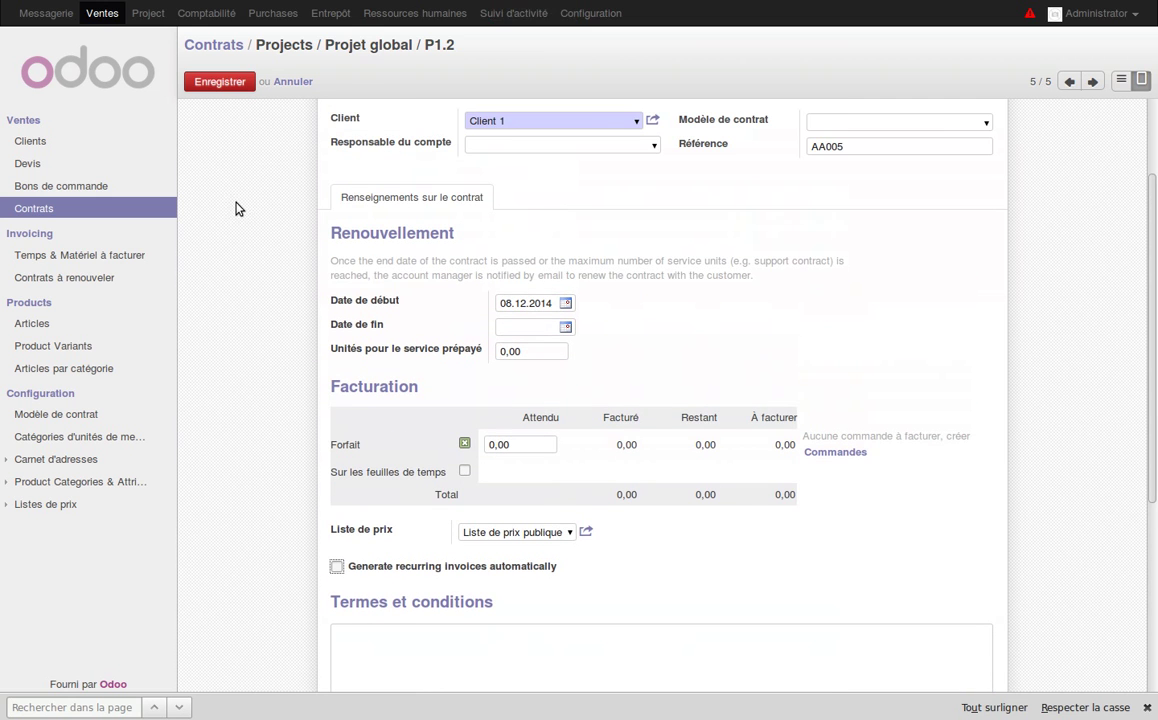
left_click(225, 83)
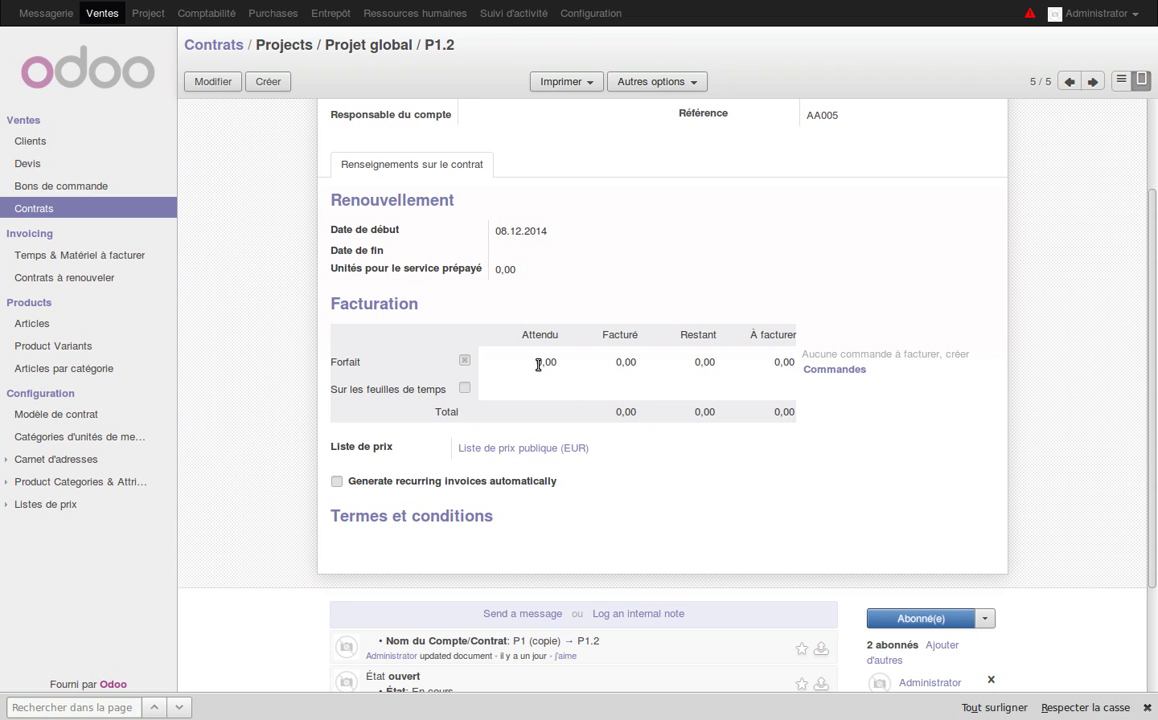
scroll(567, 342, "up", 3)
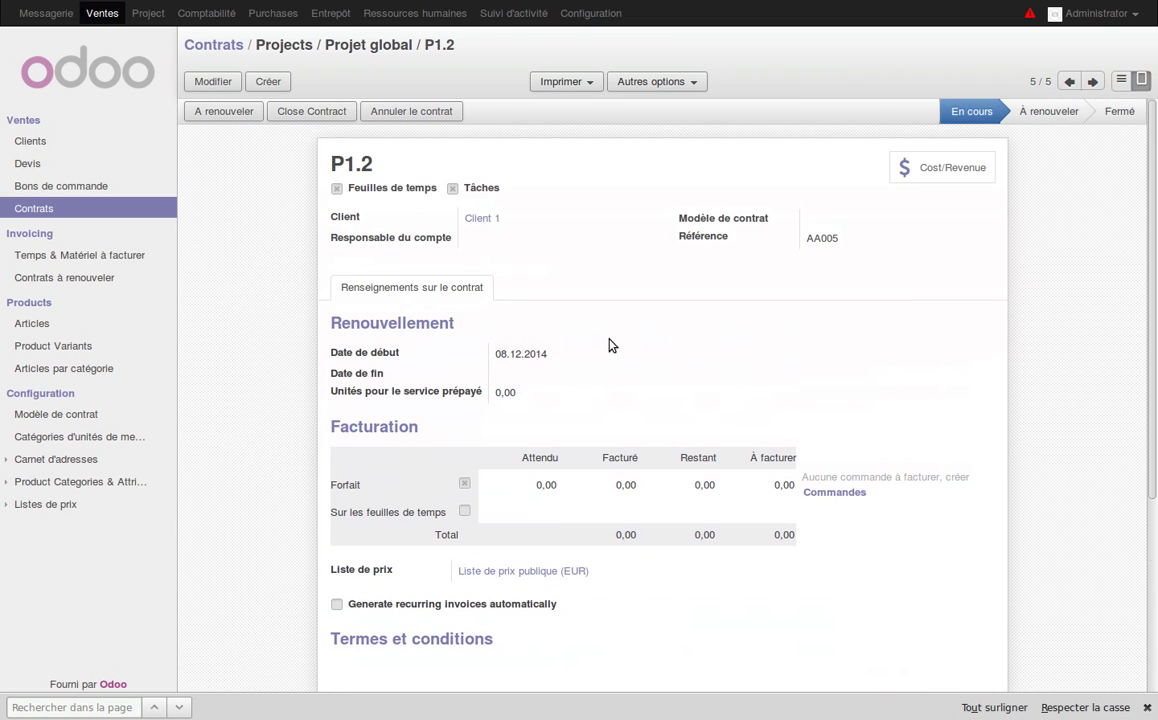
Create a new quotation for Client 1 linked to the contract Projects / Projet global / P1.2.
left_click(28, 165)
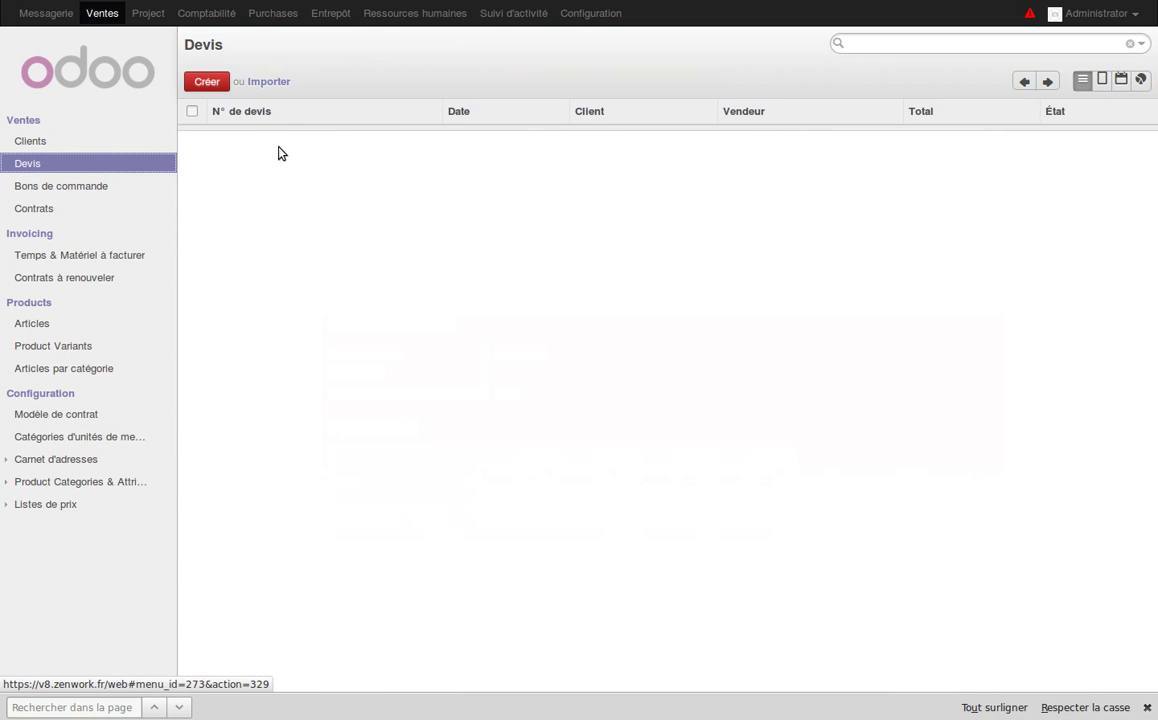
left_click(225, 85)
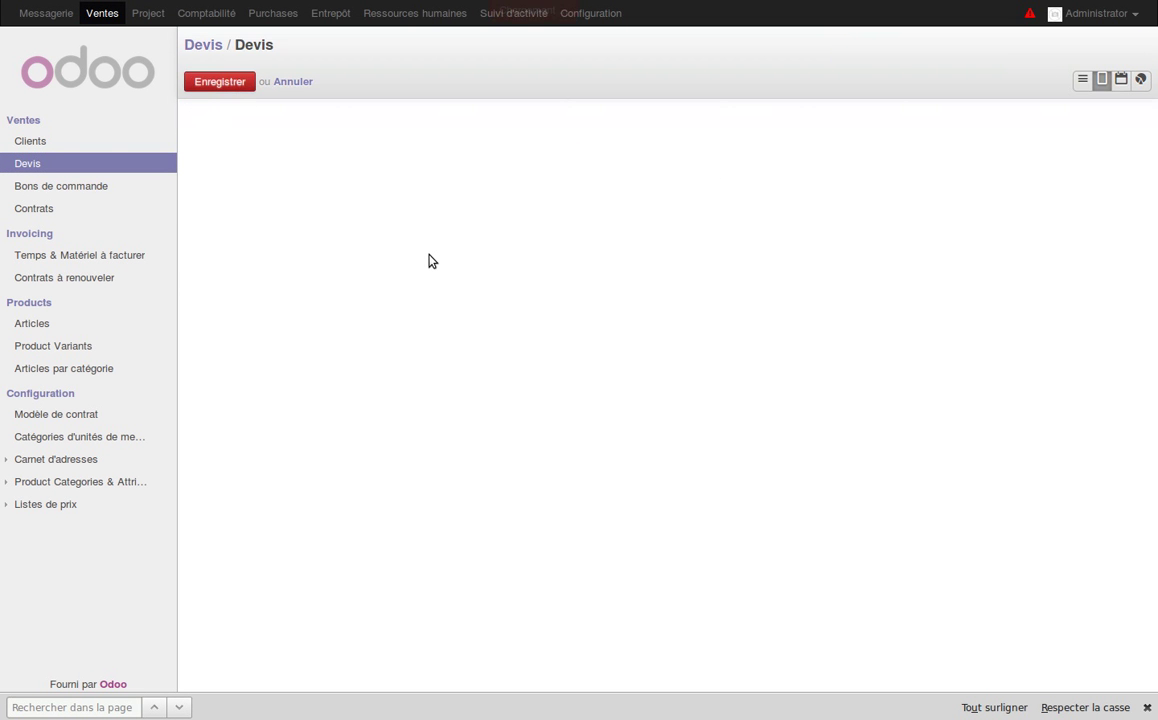
type("lient")
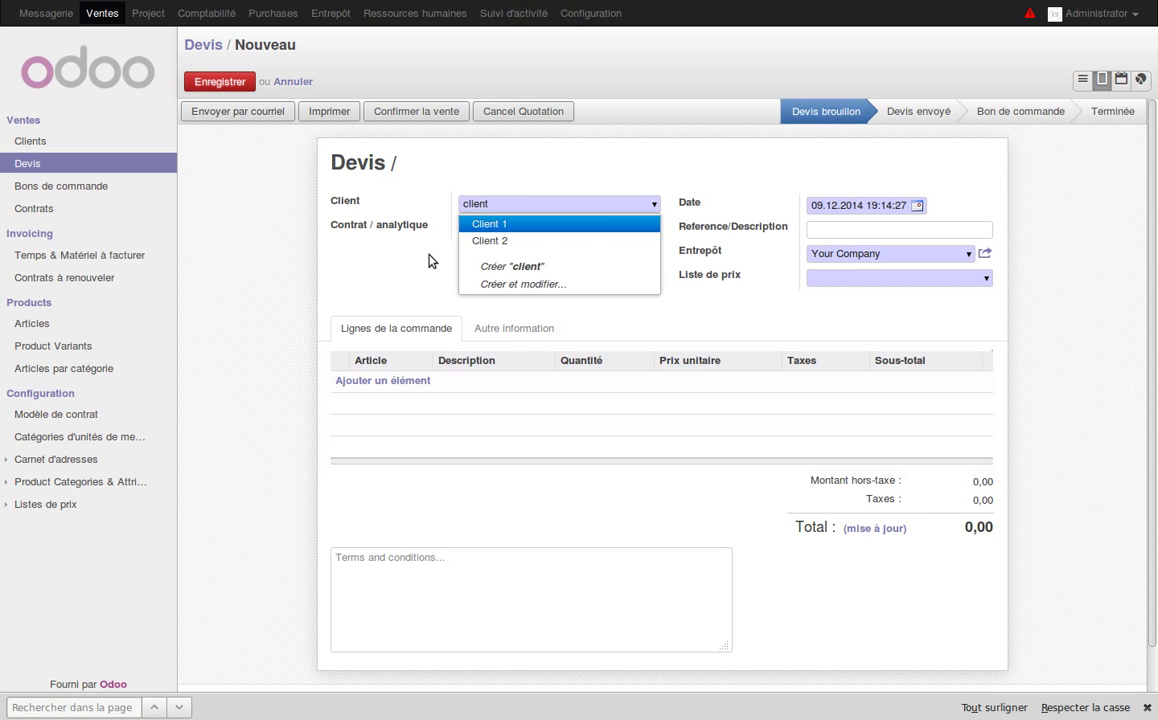
key("Return")
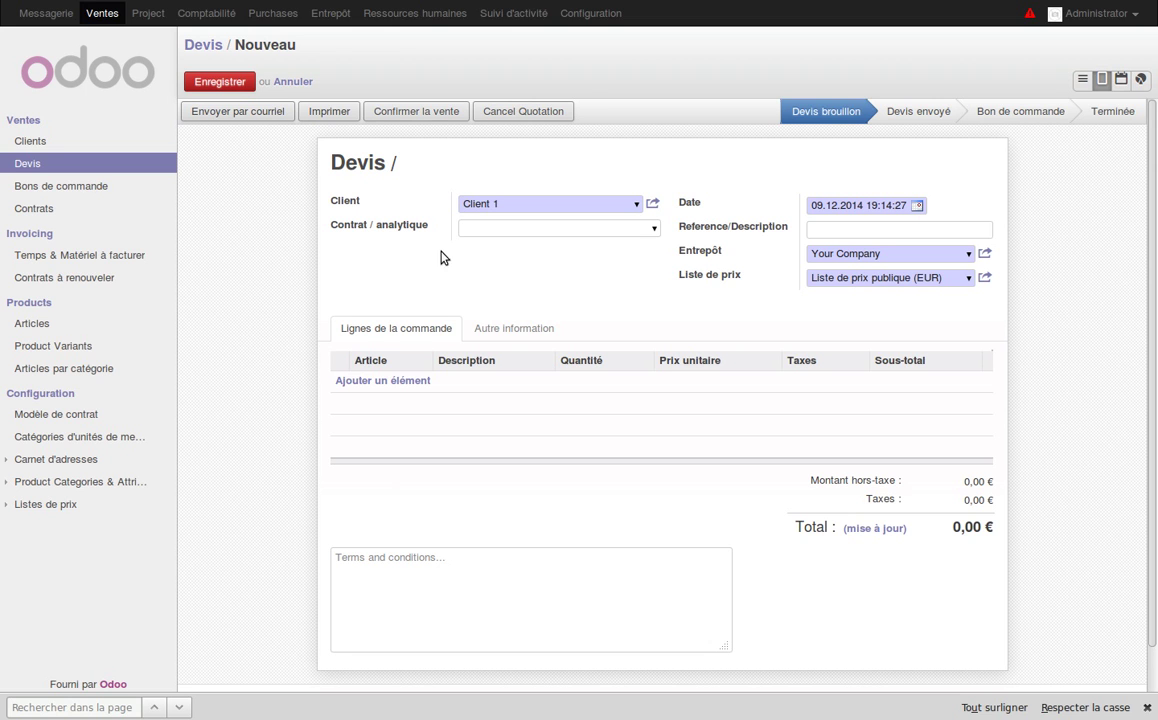
left_click(655, 229)
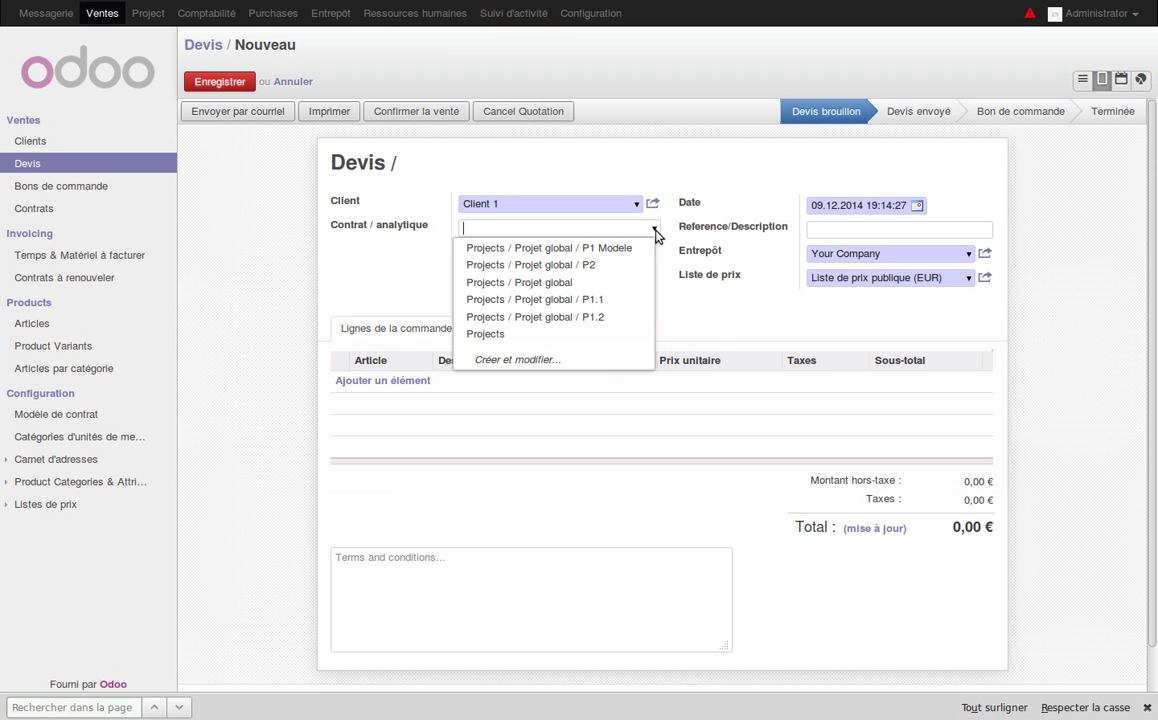
left_click(610, 317)
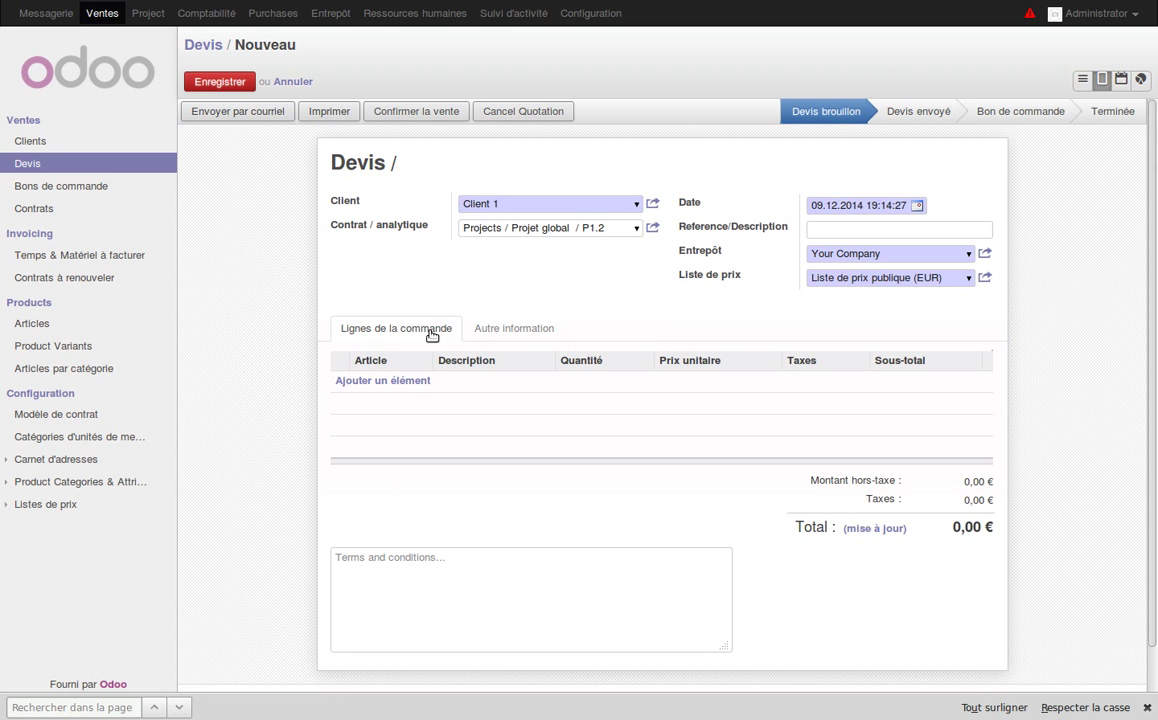
Add an order line for the article "Chef de projet" with quantity 24 and the 20.0 tax.
left_click(409, 382)
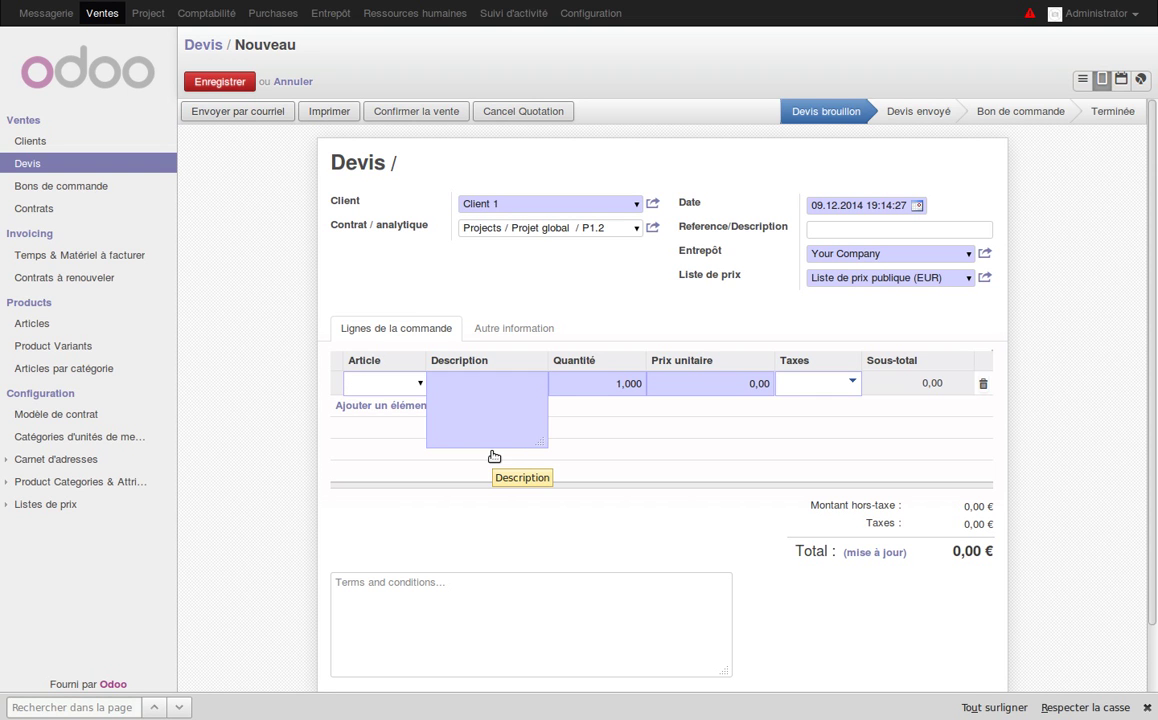
left_click(420, 384)
left_click(410, 408)
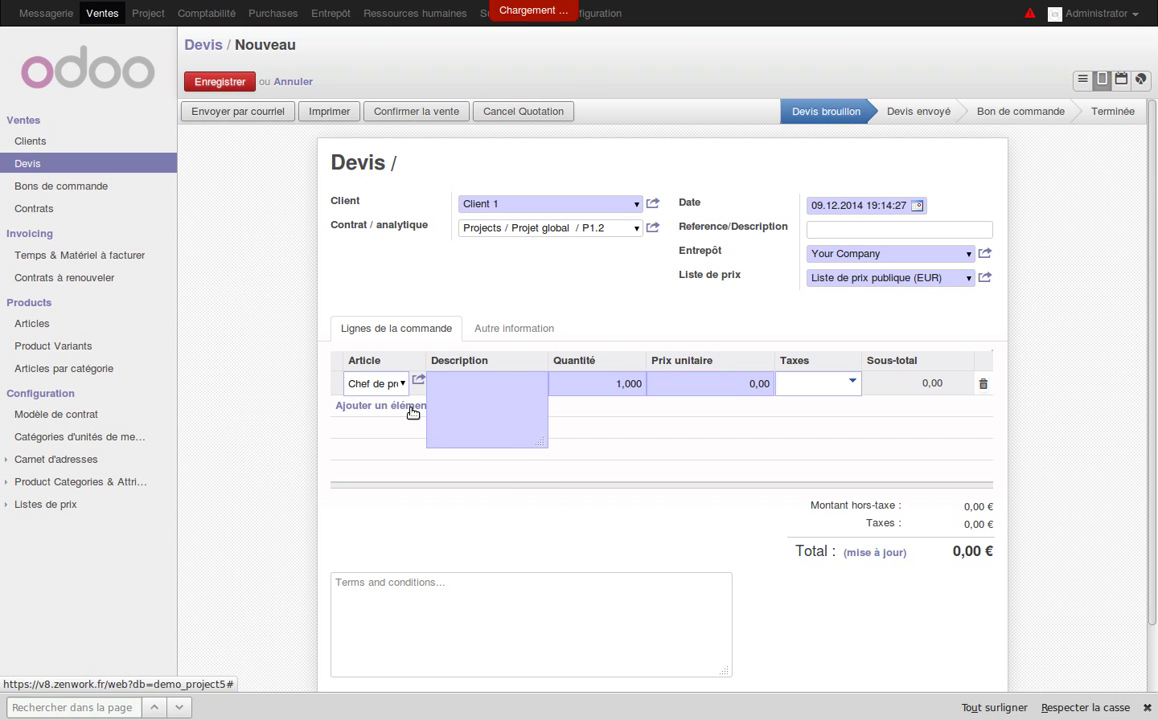
key("Tab")
key("Tab")
type("24")
key("Tab")
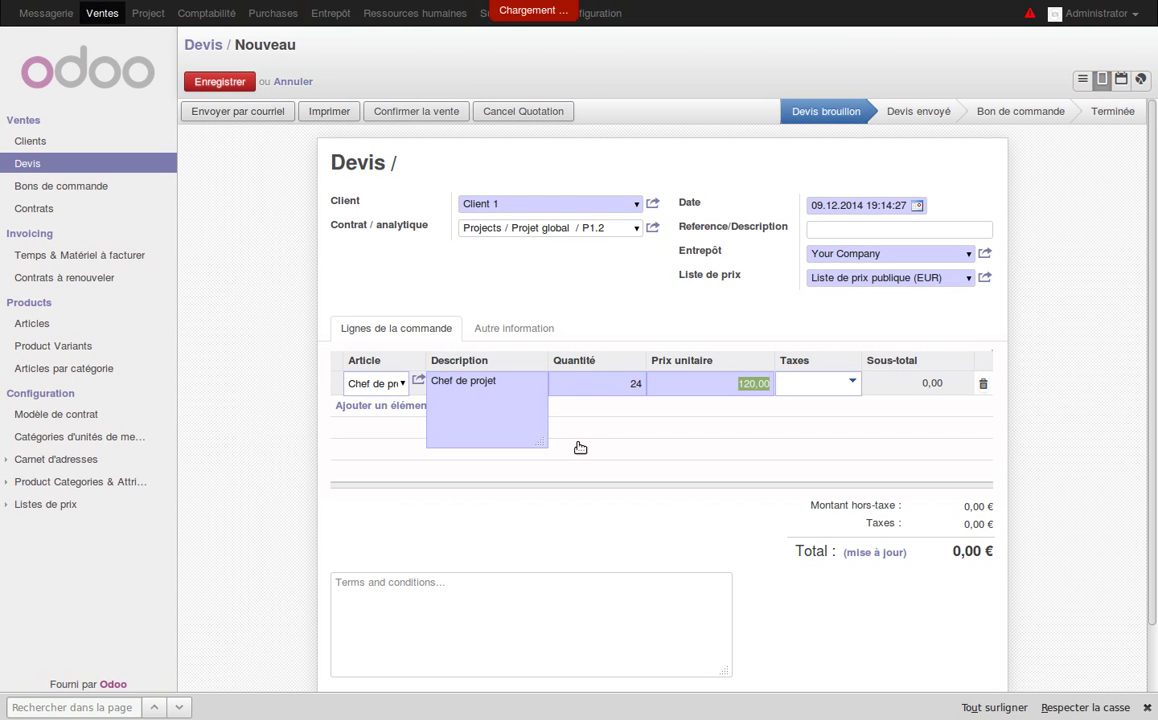
key("Tab")
type("20")
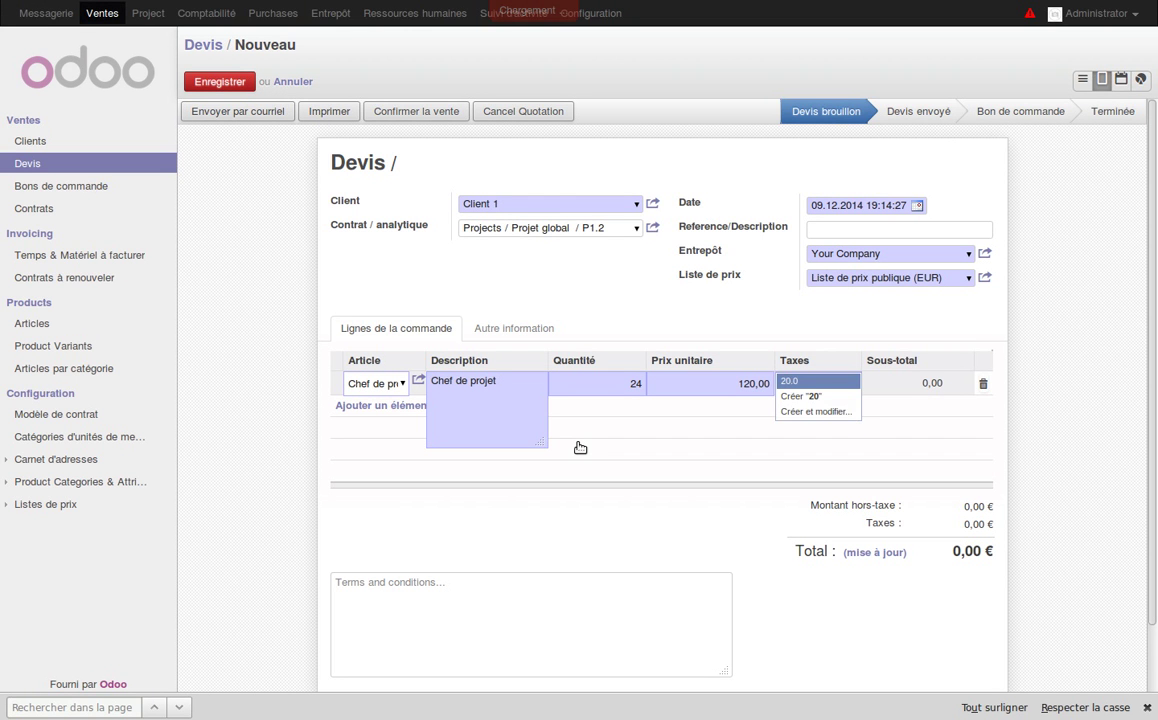
key("Return")
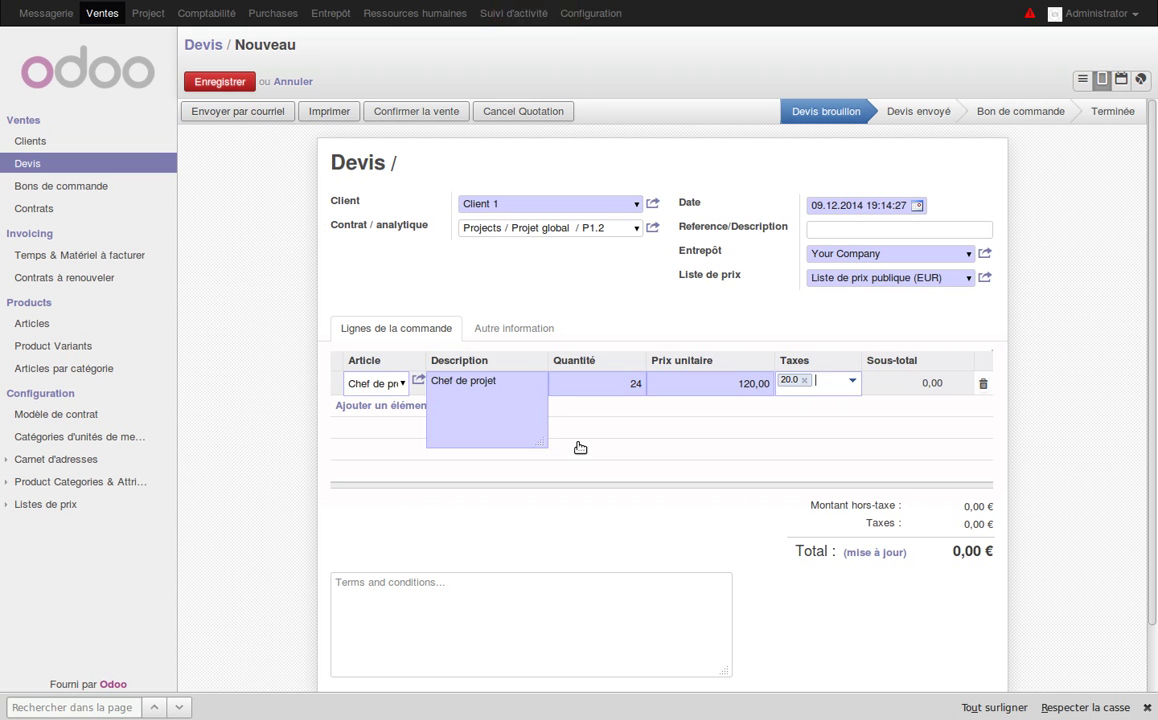
key("Return")
Add an order line for the article "Technicien" with quantity 24 and the 20.0 tax.
left_click(360, 406)
type("tec")
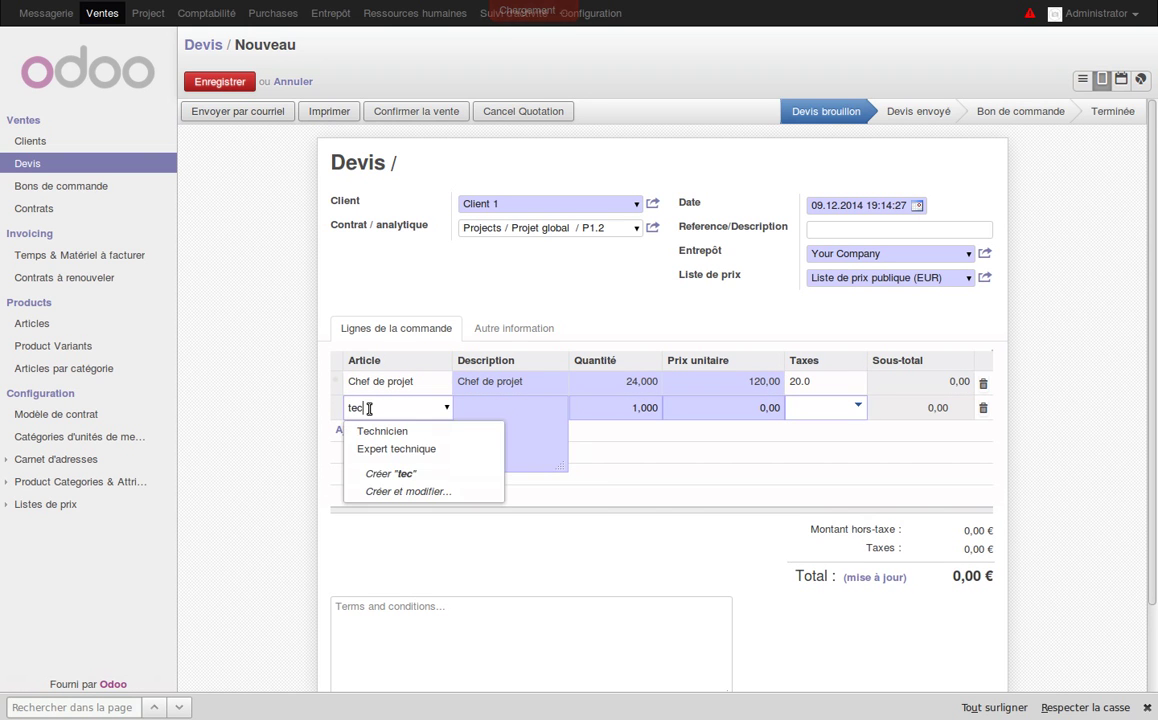
key("Tab")
key("Tab")
type("24")
key("Tab")
key("Tab")
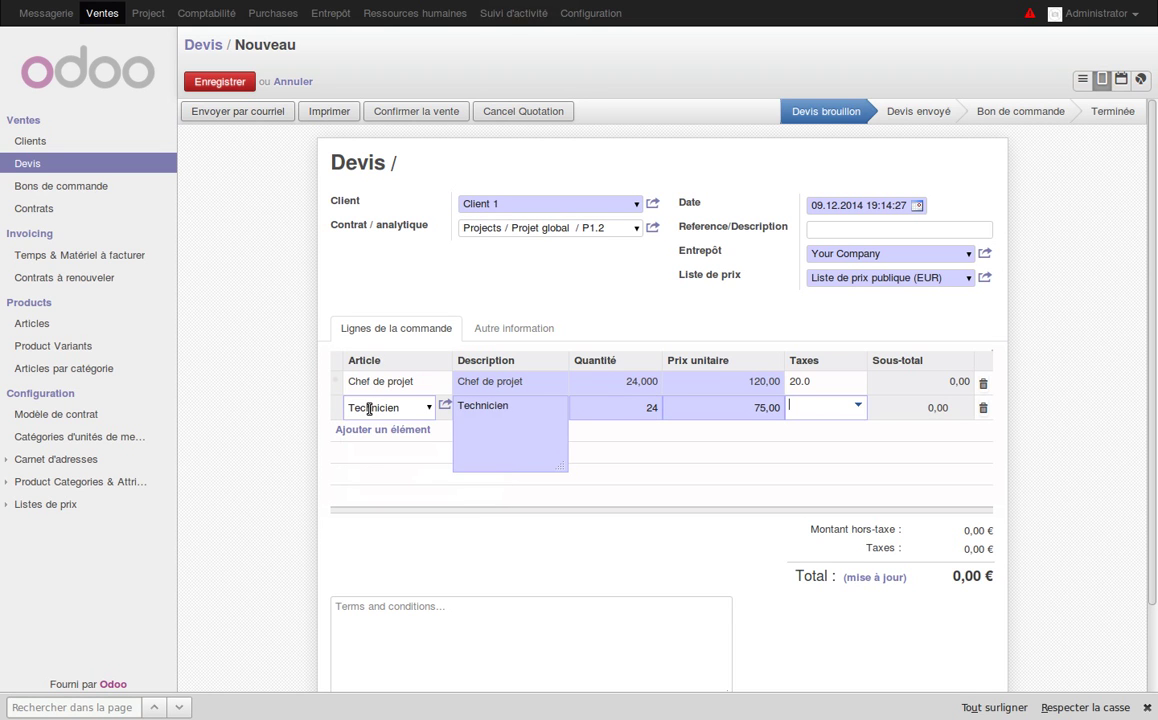
type("20")
key("Return")
key("Return")
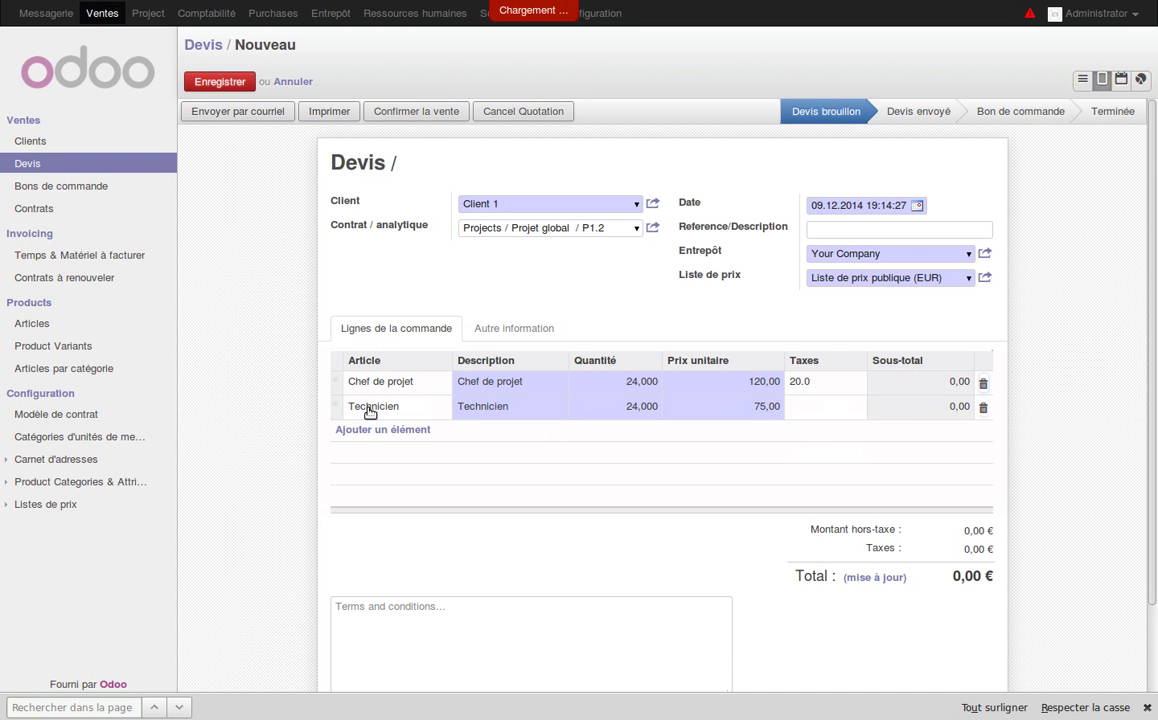
Add an order line for the article "Expert technique" with quantity 24 and the 20.0 tax, and save the quotation.
left_click(365, 430)
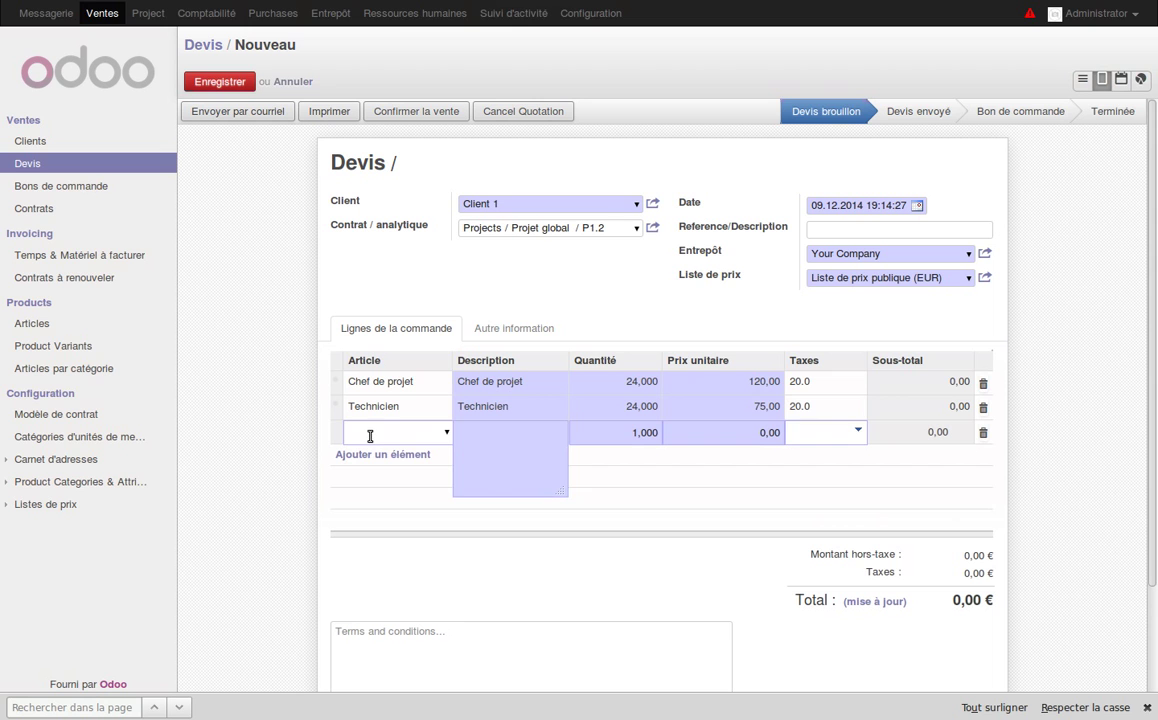
left_click(446, 432)
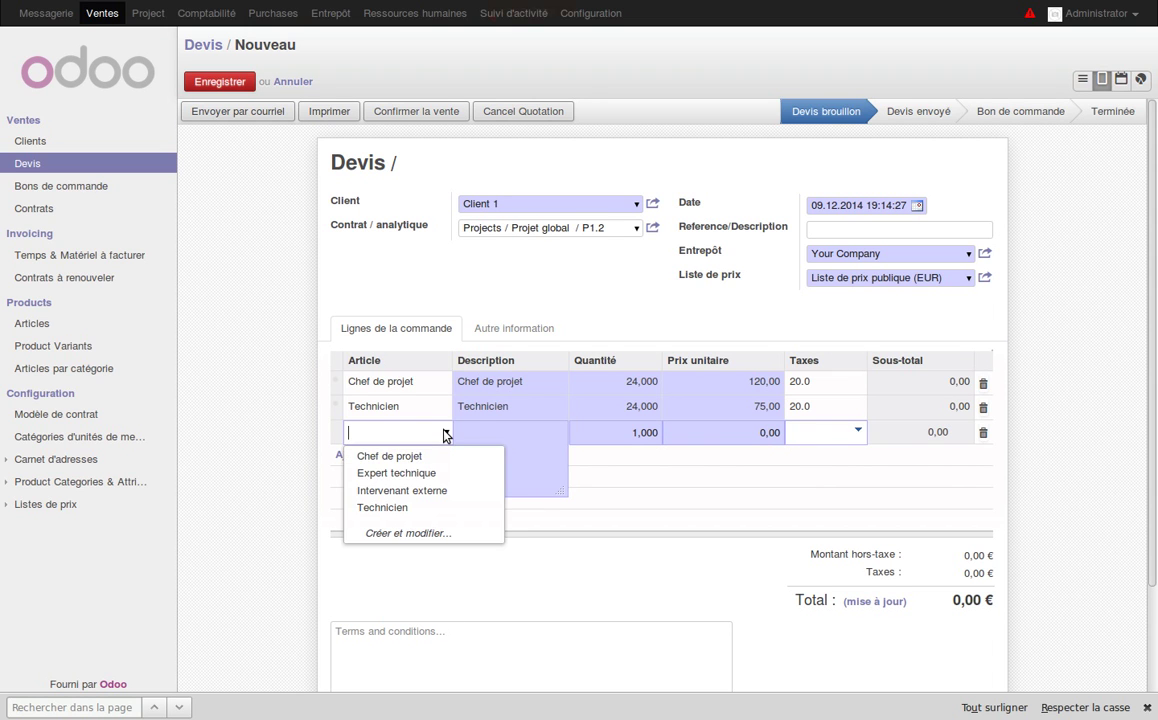
left_click(396, 473)
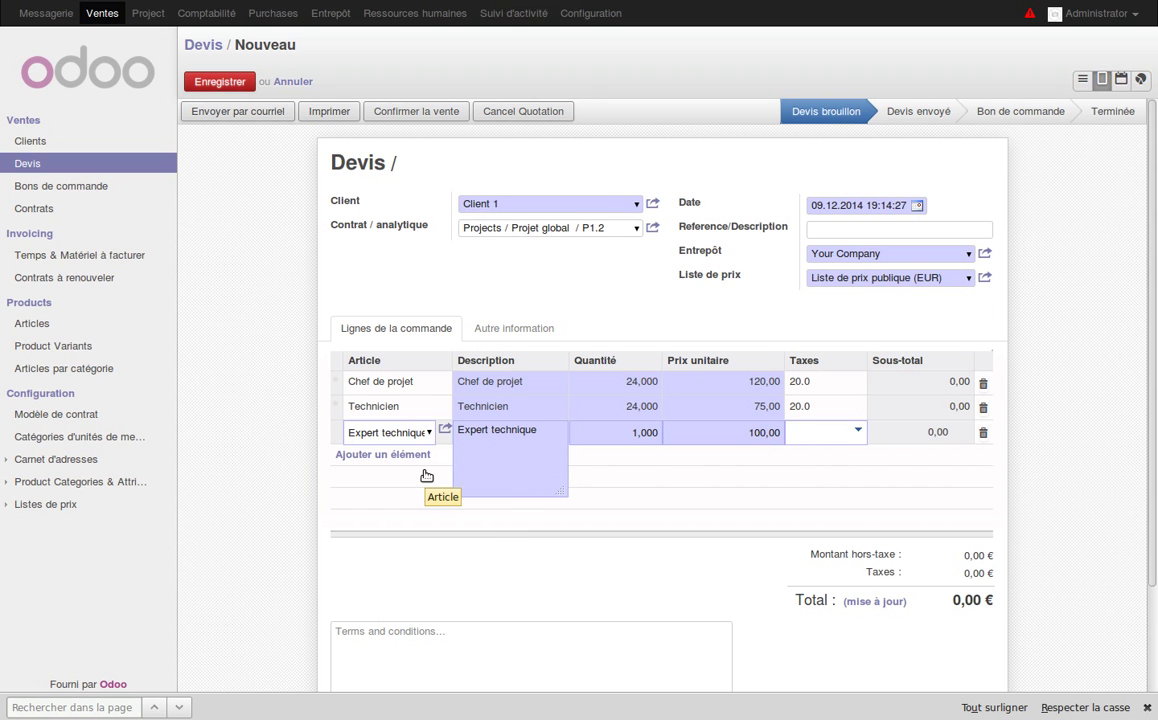
key("Tab")
key("Tab")
type("24")
key("Tab")
key("Tab")
type("20")
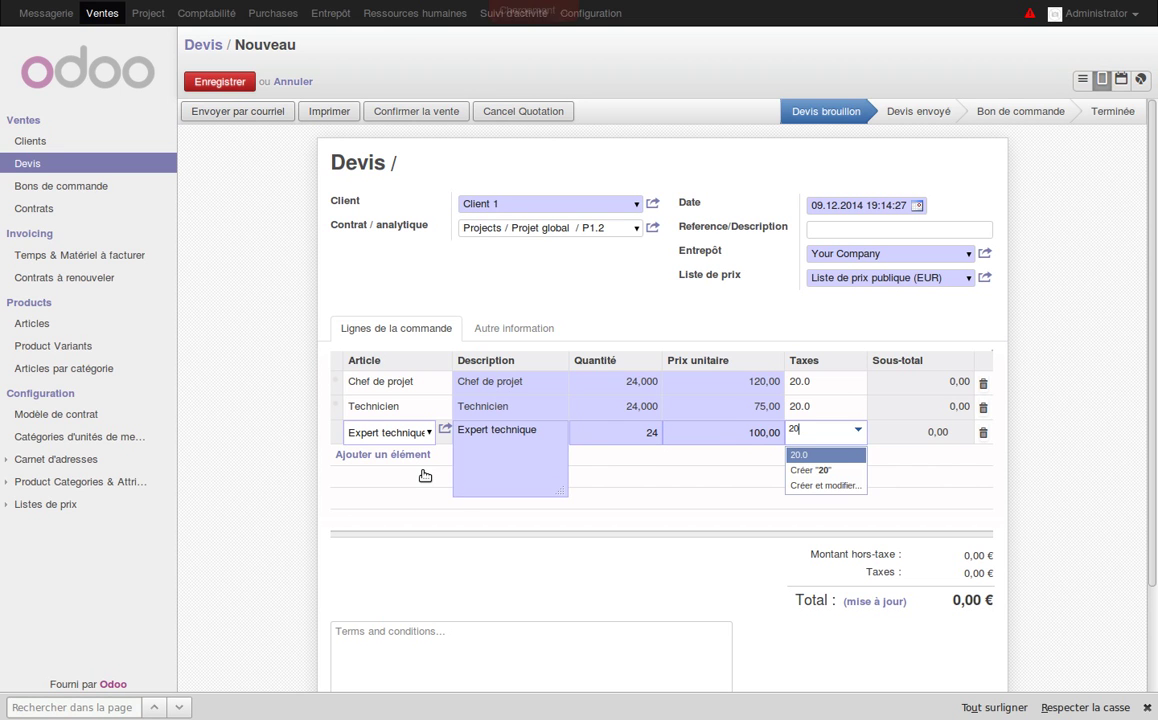
left_click(838, 455)
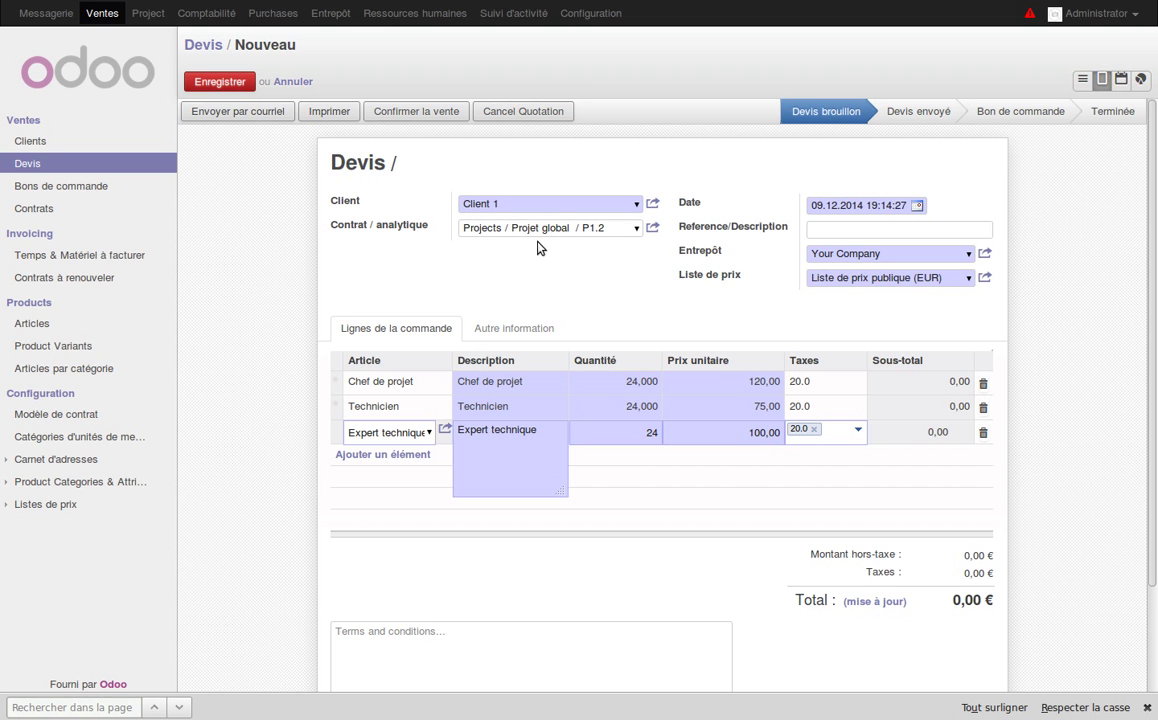
left_click(206, 82)
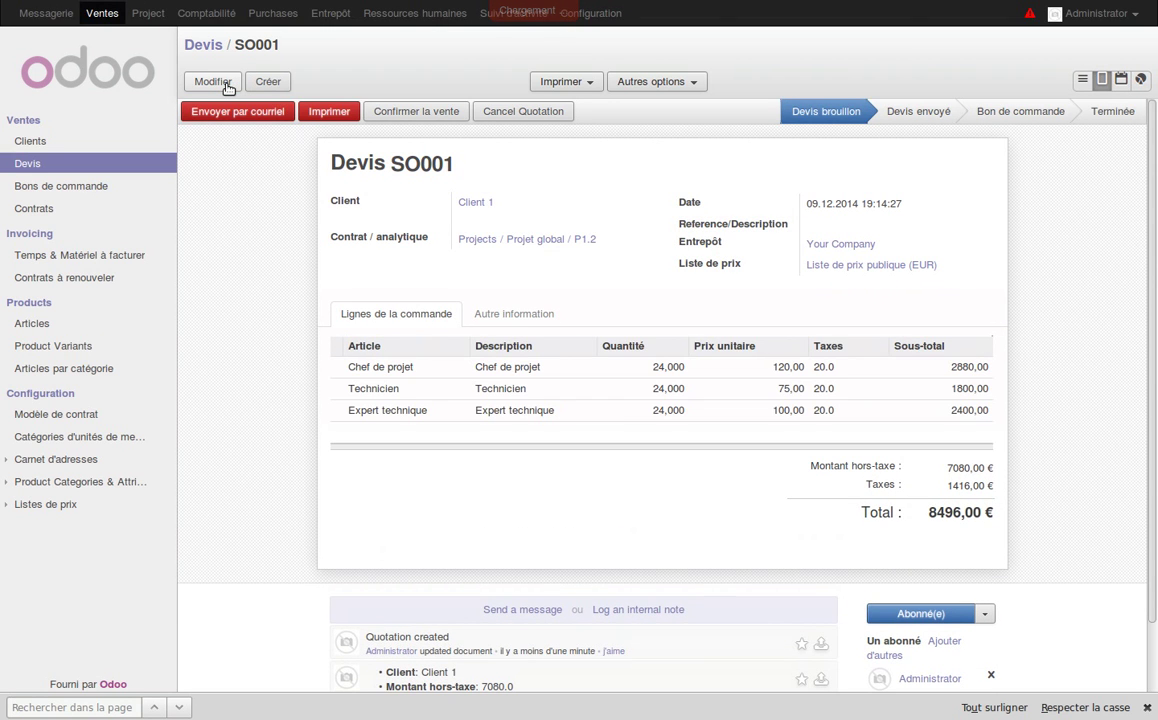
Confirm the quotation as a sale and display the tasks of project P1.2.
left_click(417, 112)
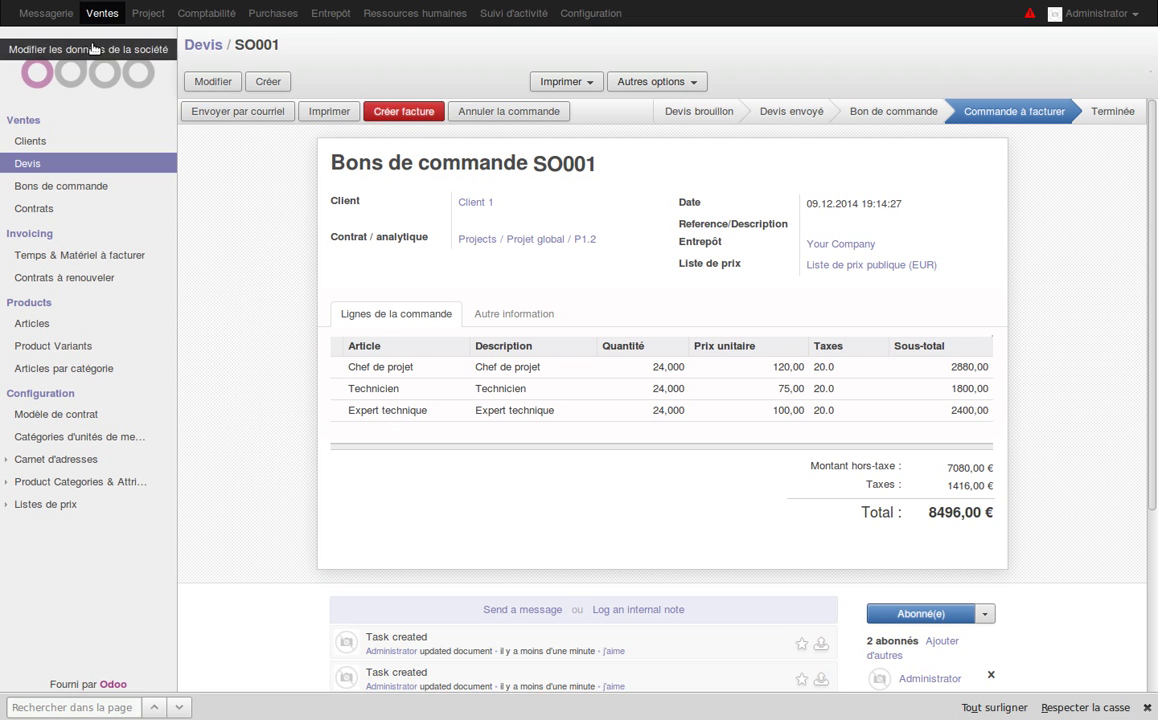
left_click(150, 14)
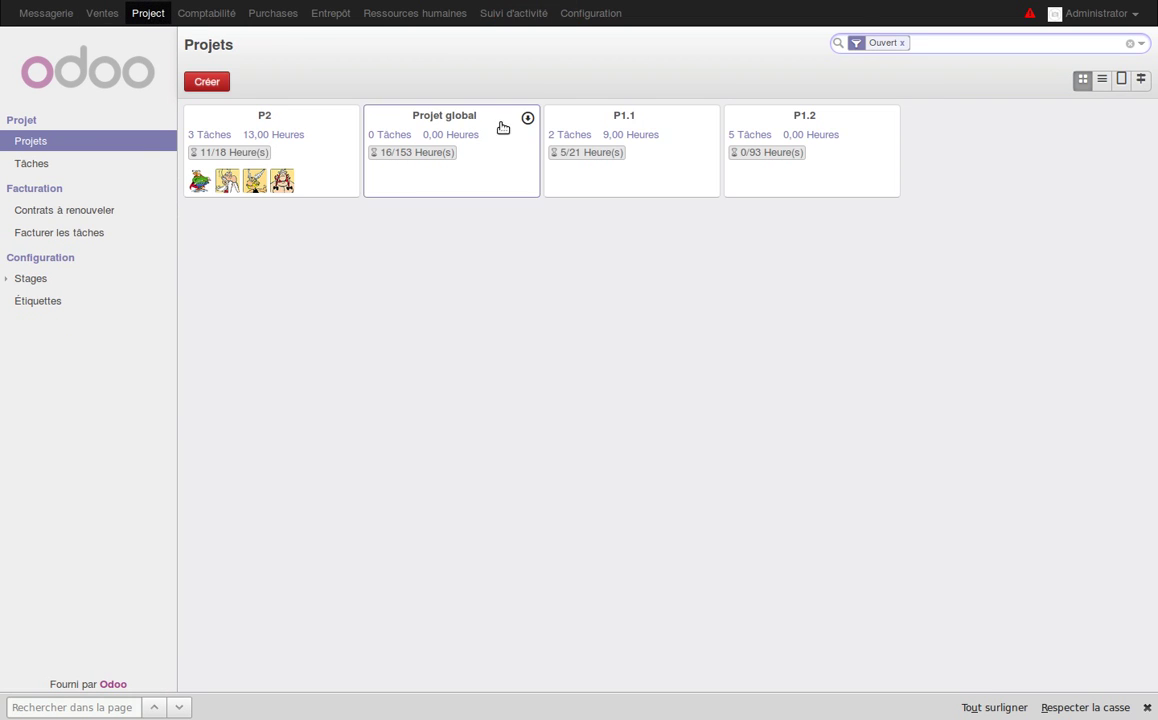
left_click(802, 118)
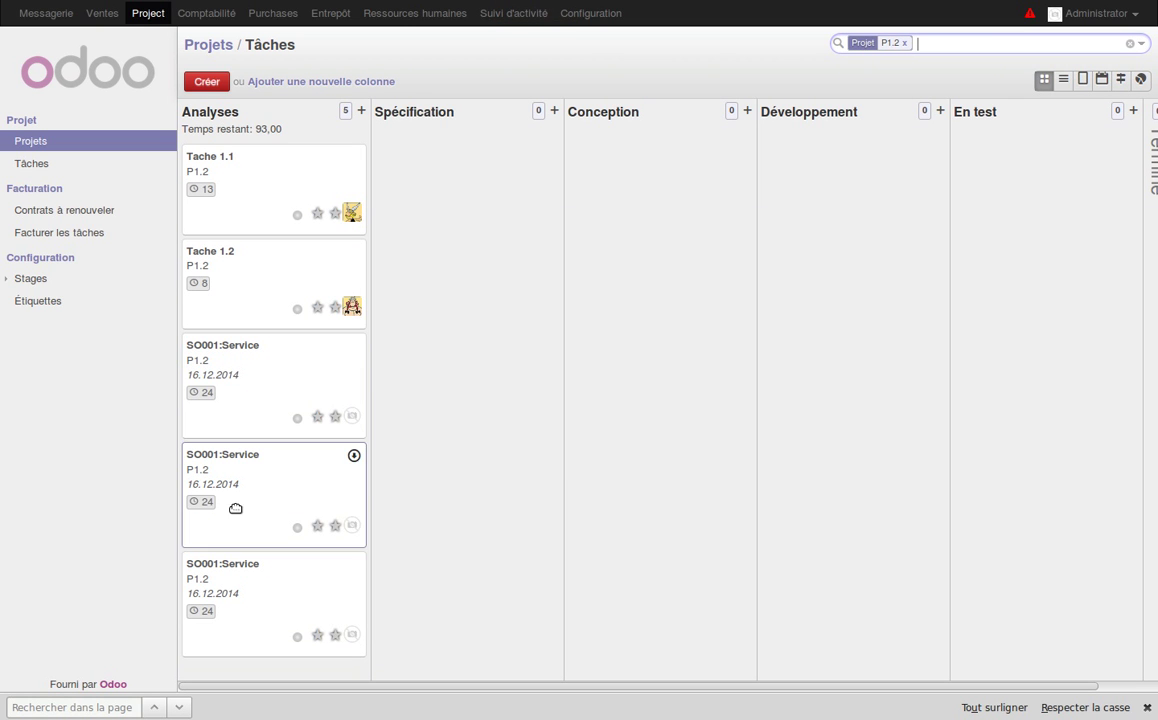
Edit the "Chef de projet" service task of P1.2 and add a work line described as "test projet au forfait".
left_click(237, 361)
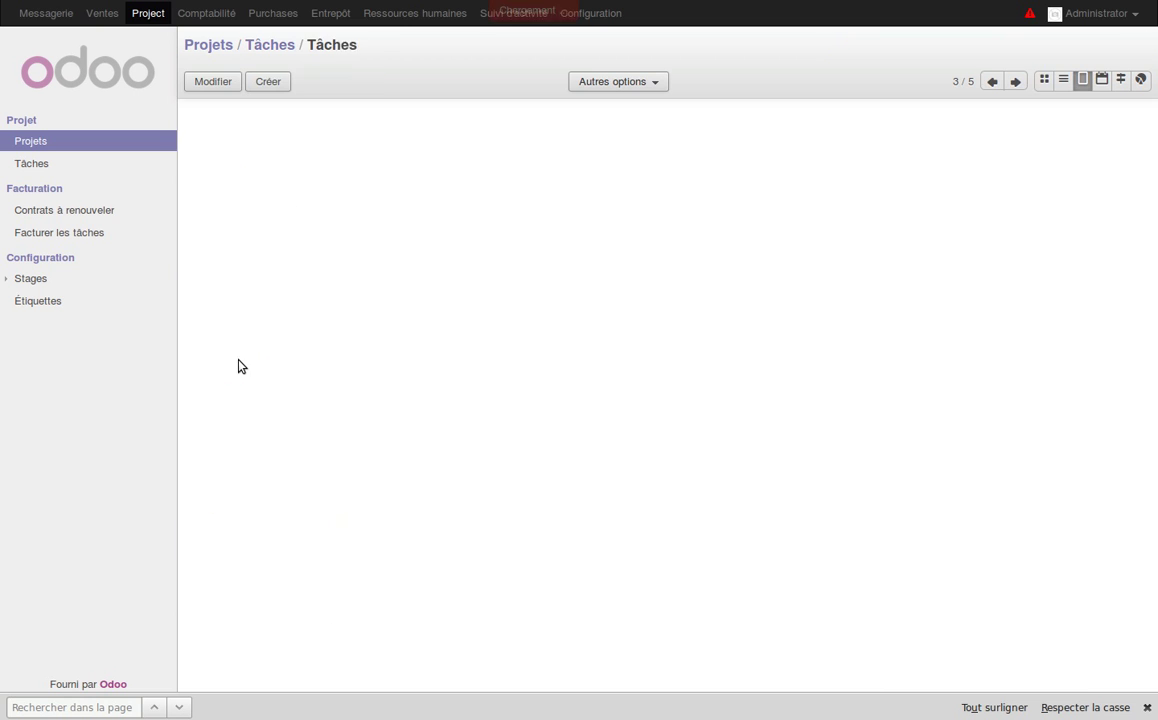
left_click(212, 81)
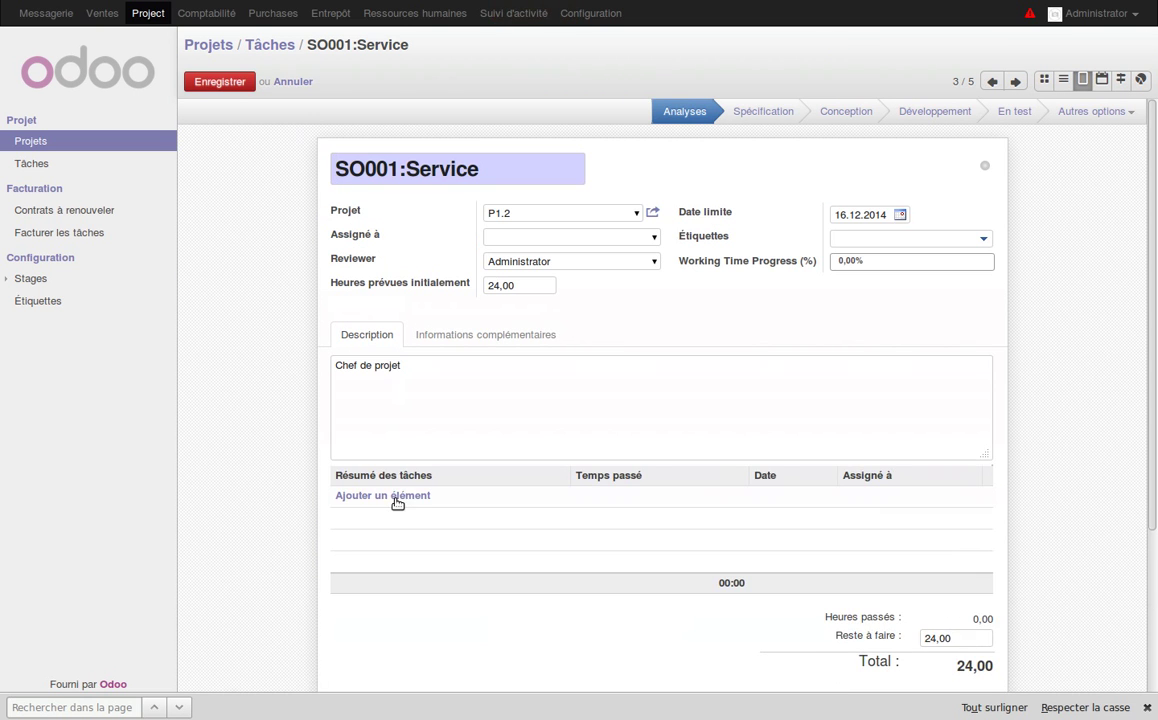
left_click(402, 496)
type("test projet")
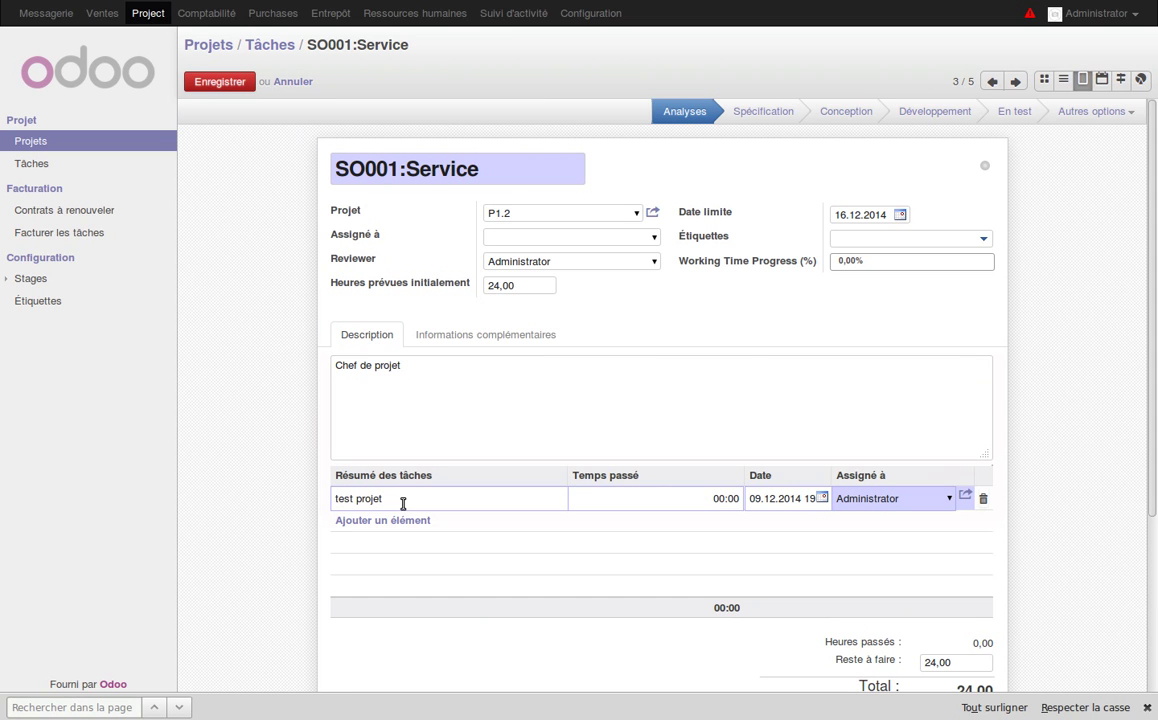
type(" au tepr")
type("it")
Set the work line's time spent to 8 hours, assign it to technicien 1, and save the task.
key("Tab")
type("8")
key("Tab")
key("Tab")
type("tec")
key("Return")
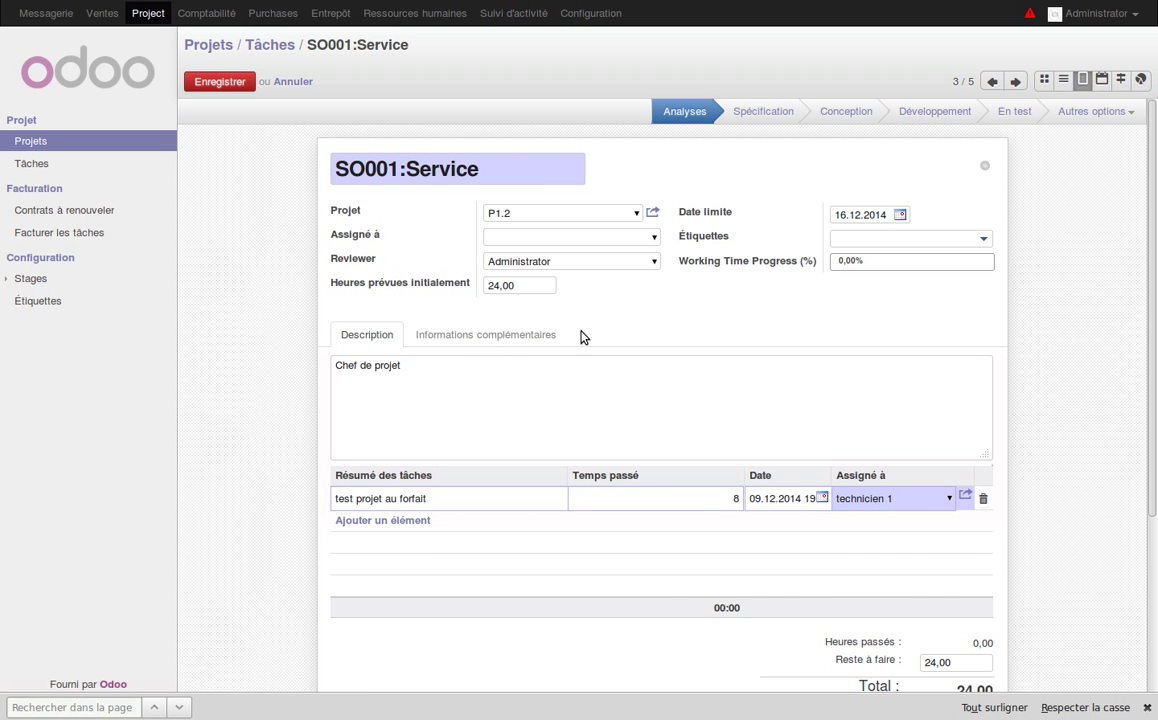
left_click(556, 262)
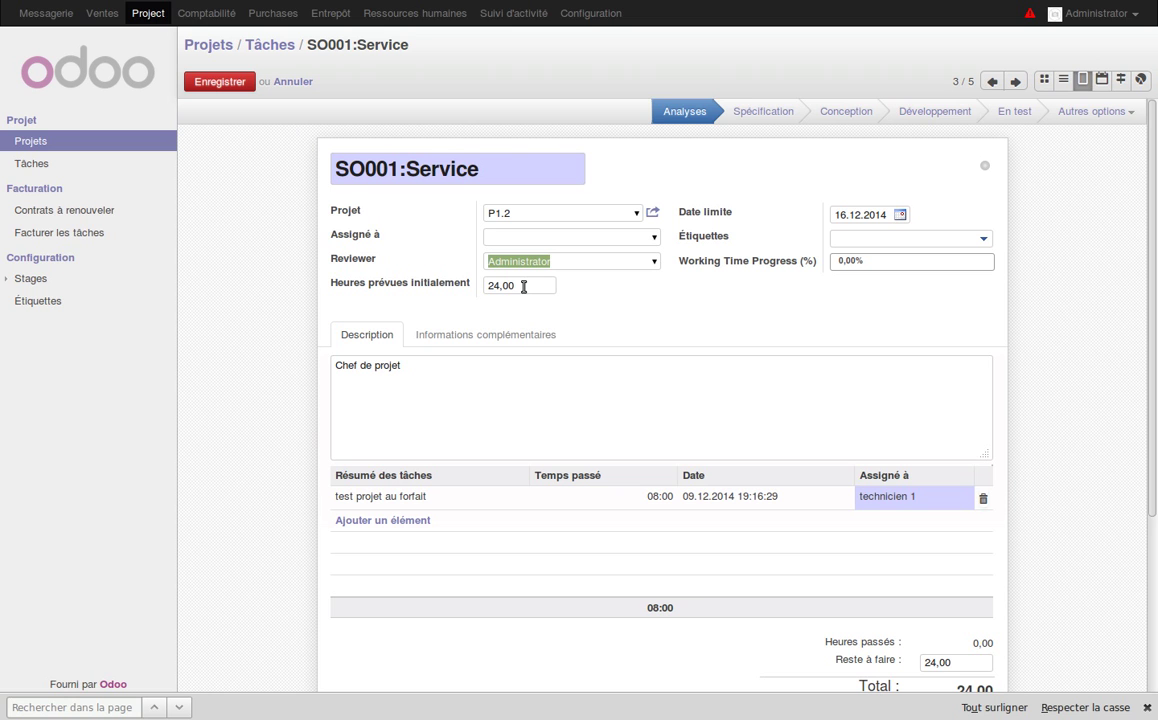
left_click(219, 82)
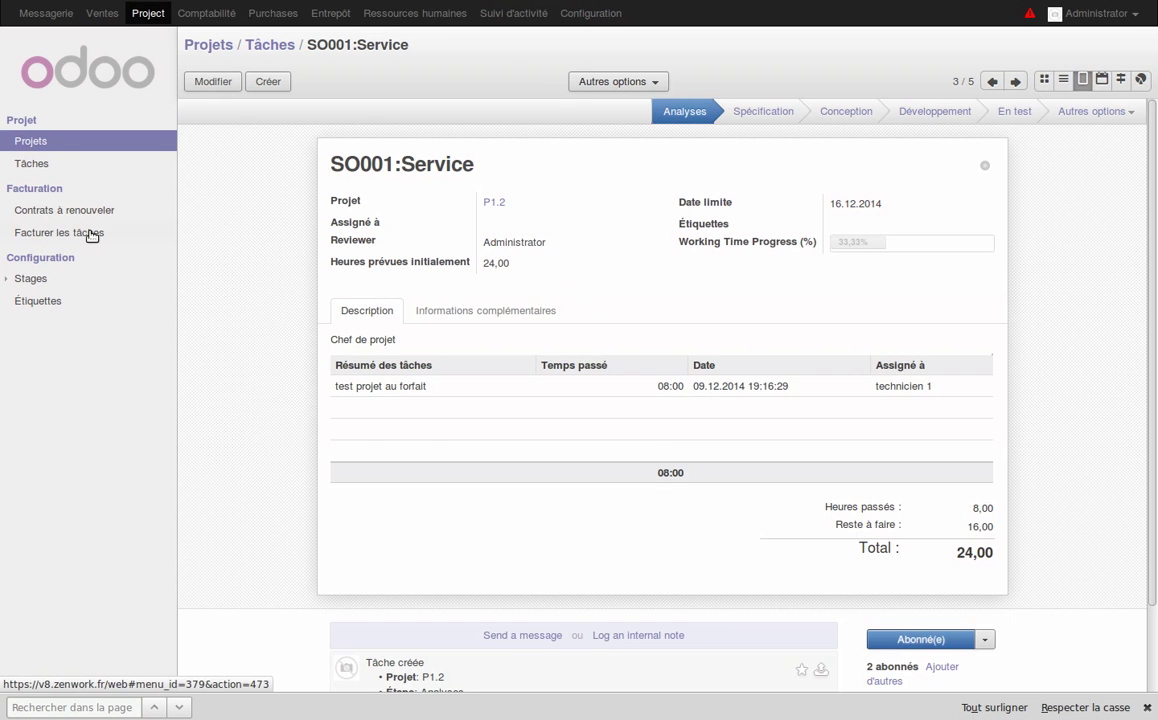
Check the list of tasks to invoice and the invoicing section of the P1.2 contract.
left_click(90, 232)
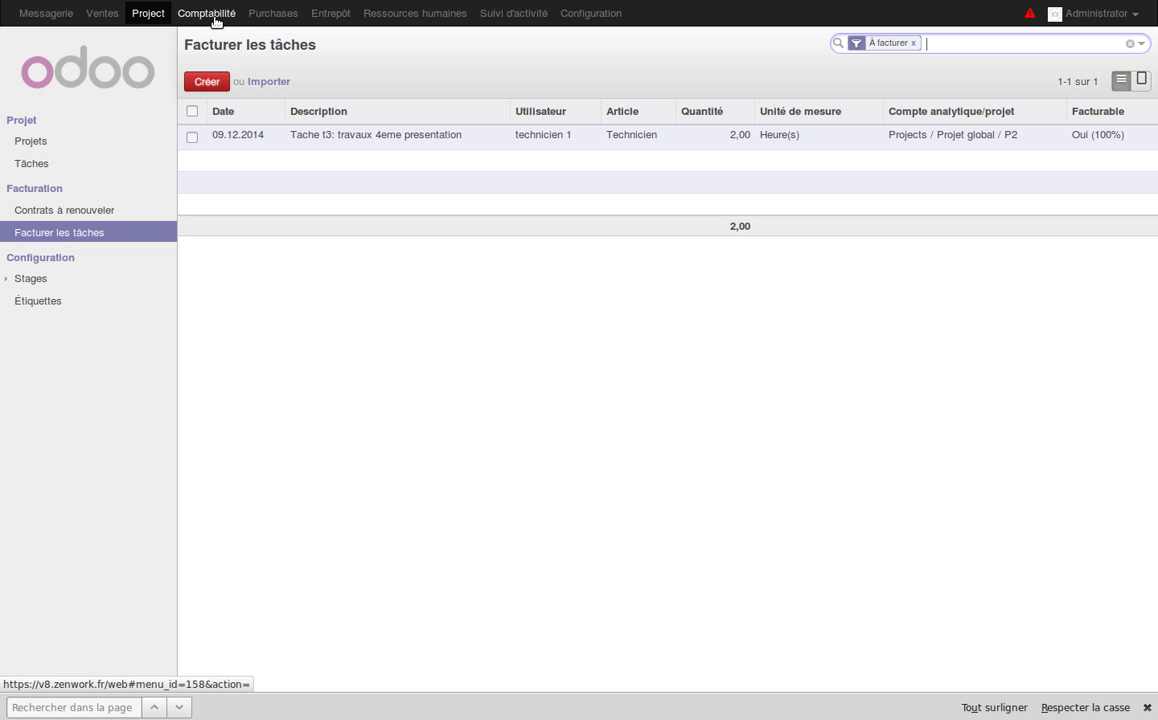
left_click(103, 16)
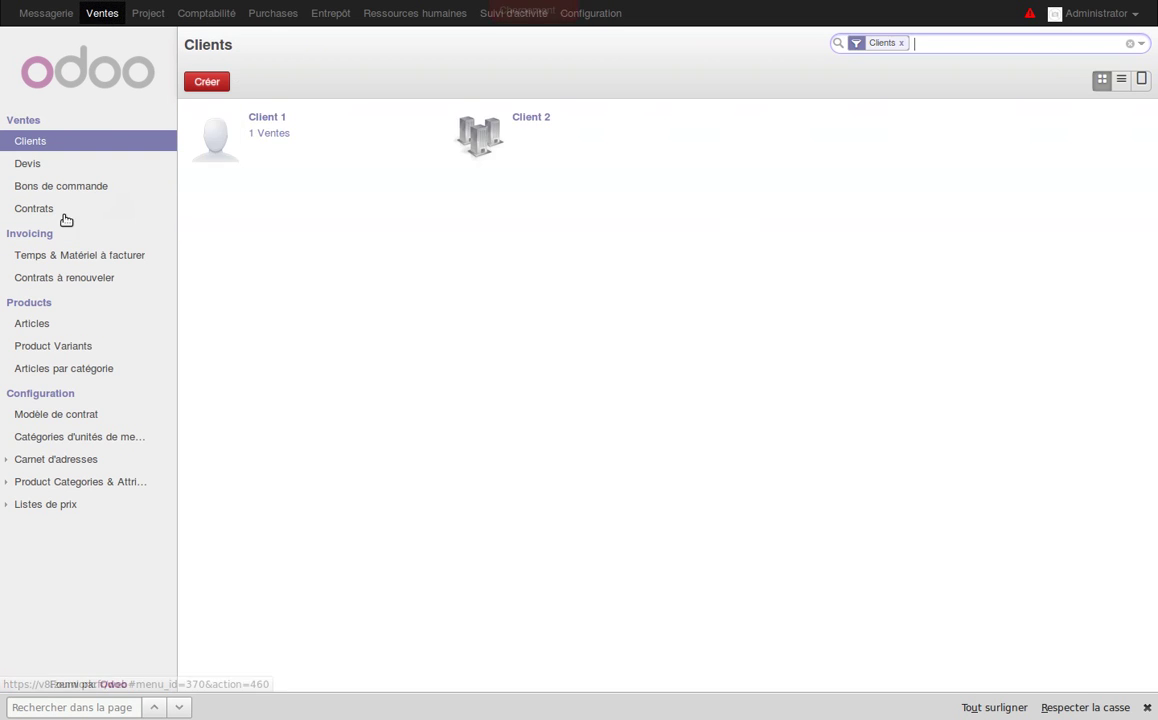
left_click(50, 210)
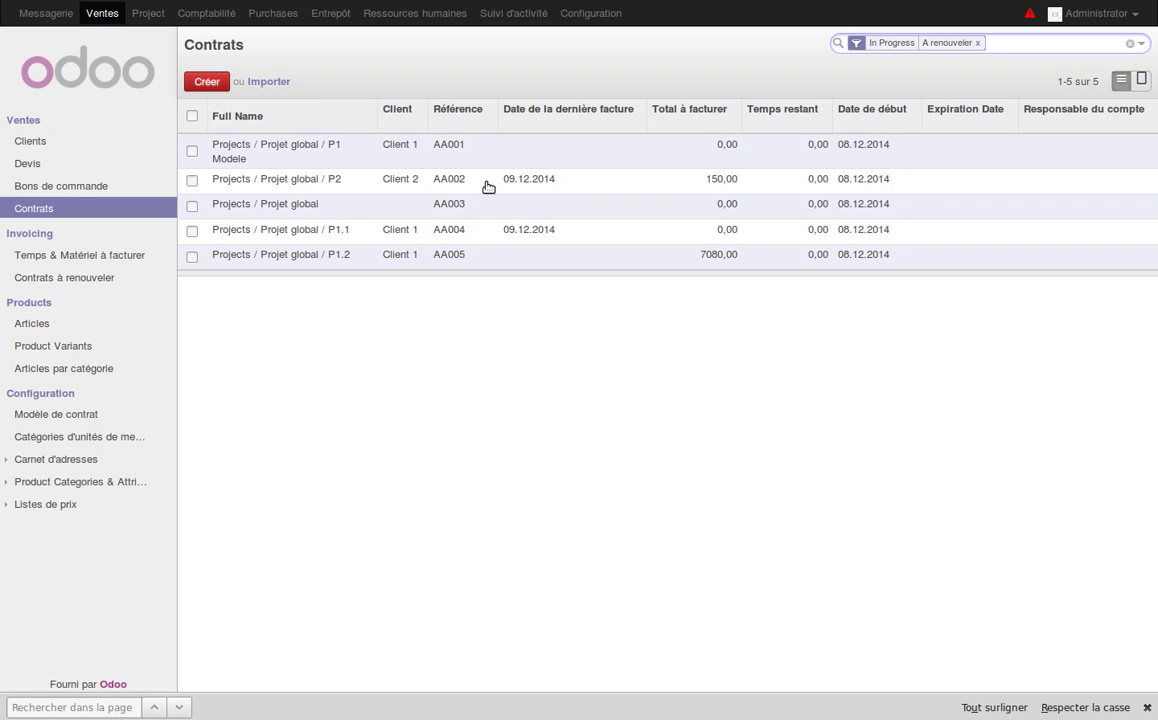
left_click(466, 262)
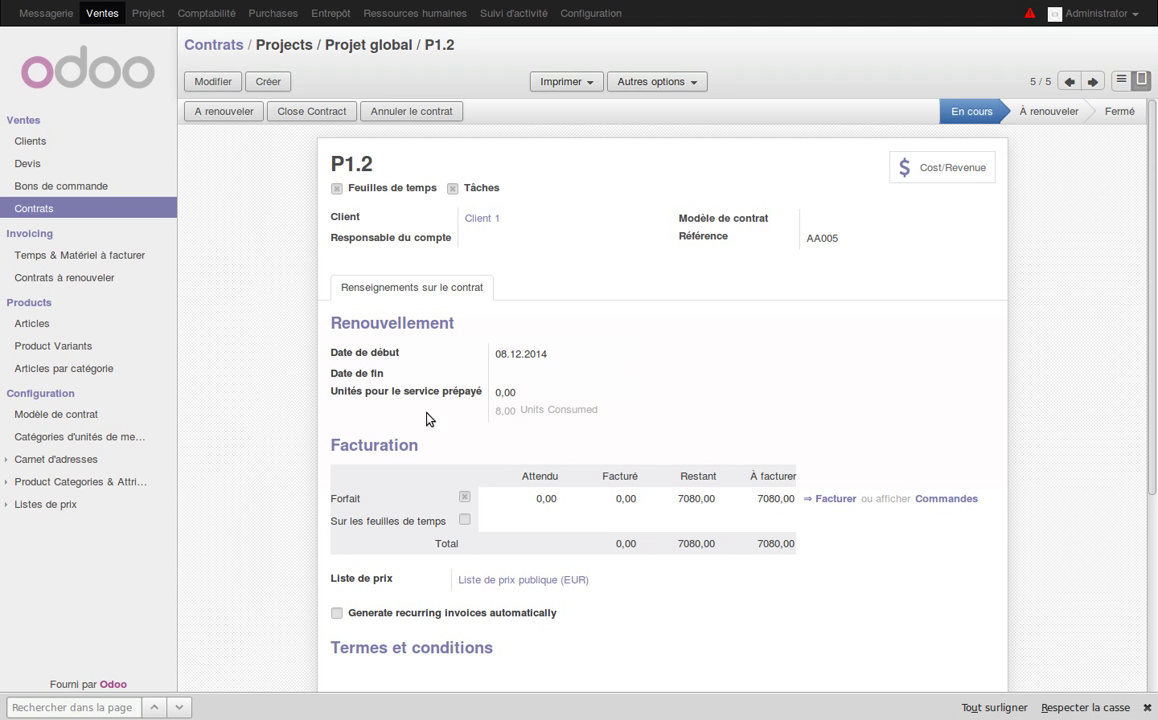
Create an invoice from the P1.2 sales order, using the option "Facturer toute la commande".
left_click(216, 14)
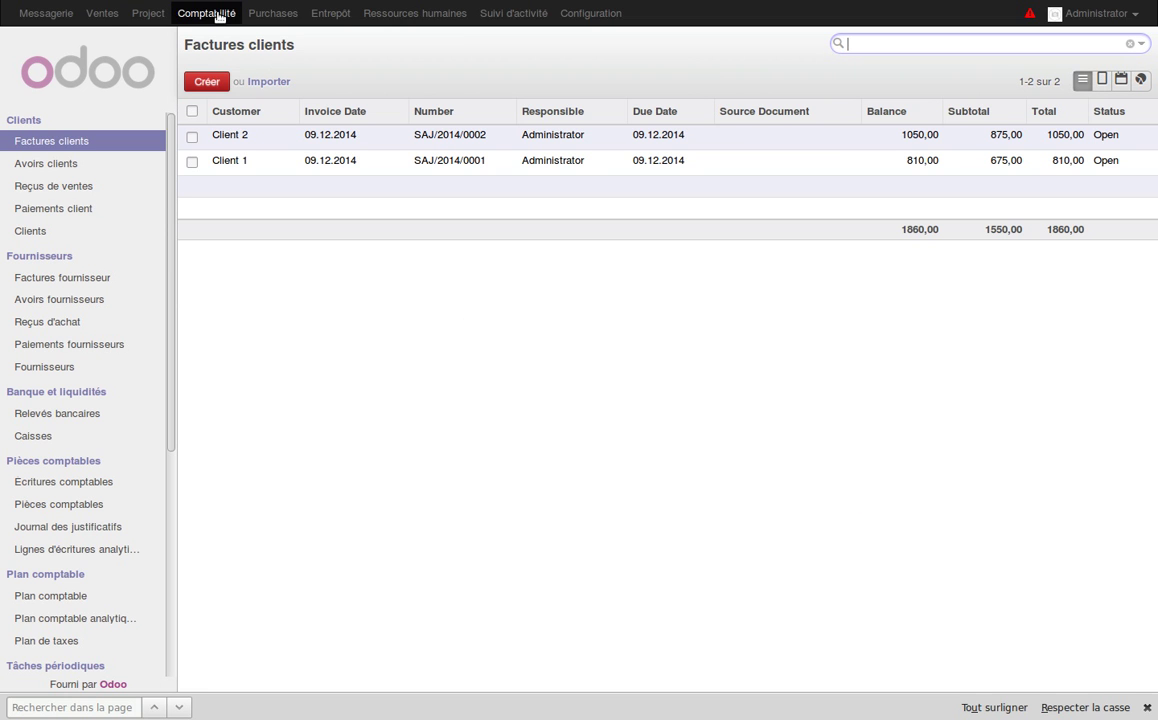
left_click(100, 13)
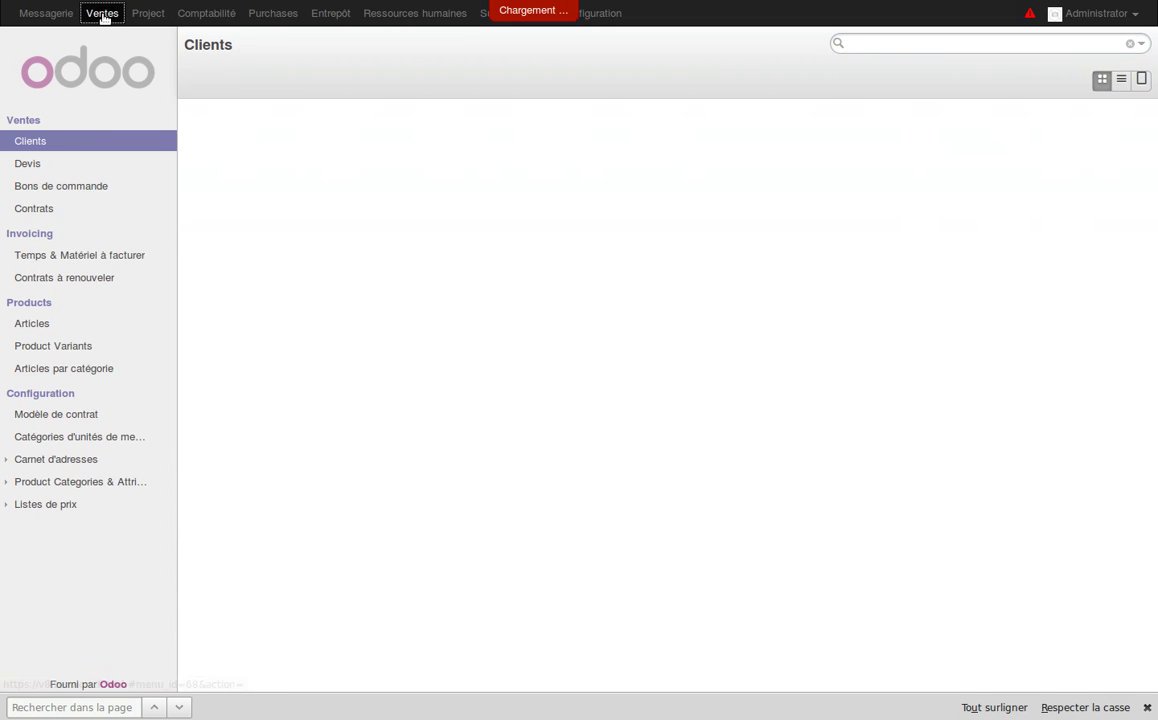
left_click(92, 187)
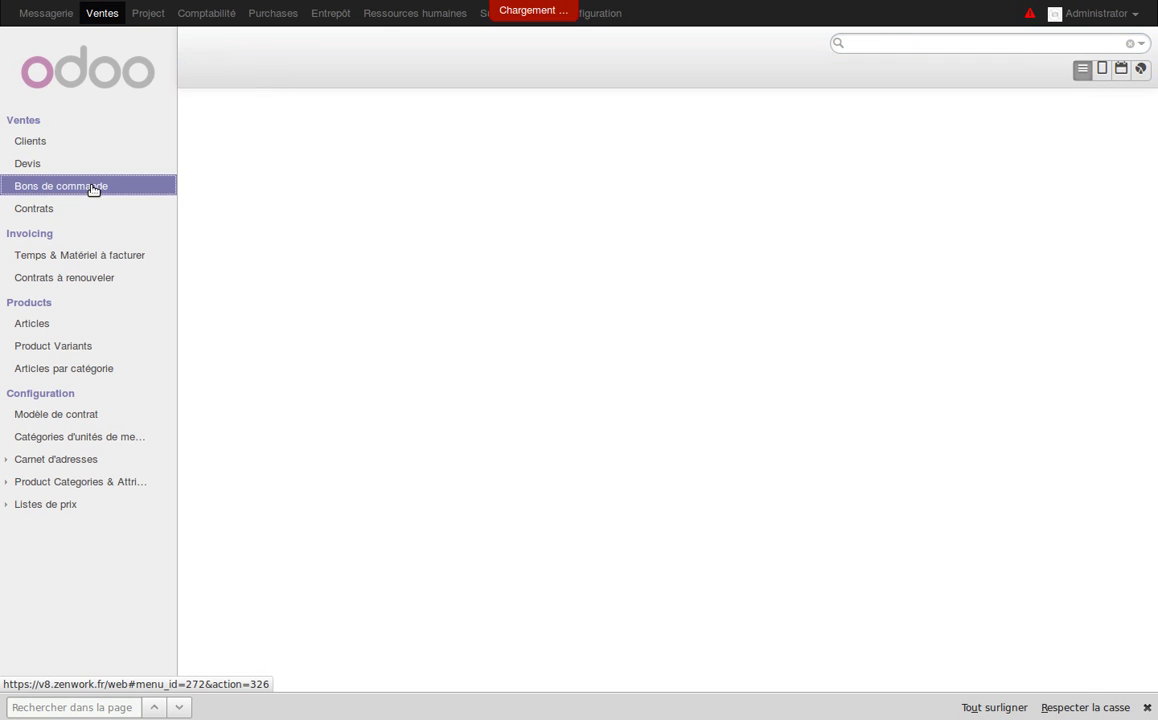
left_click(279, 137)
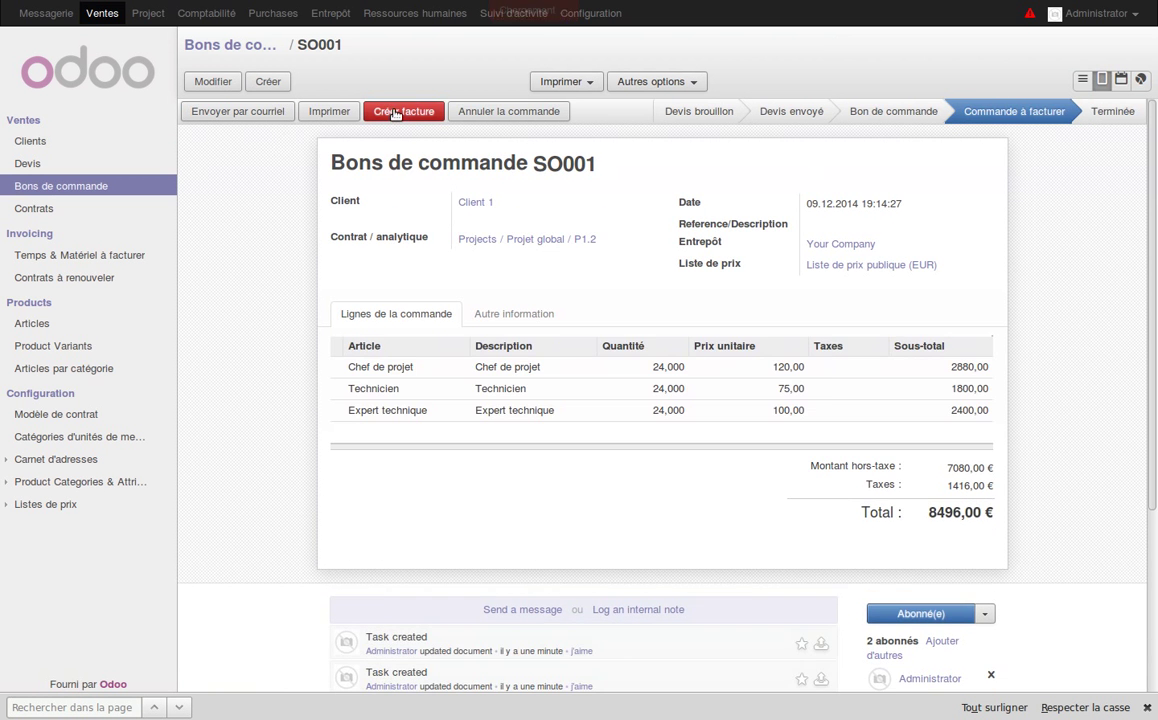
left_click(393, 112)
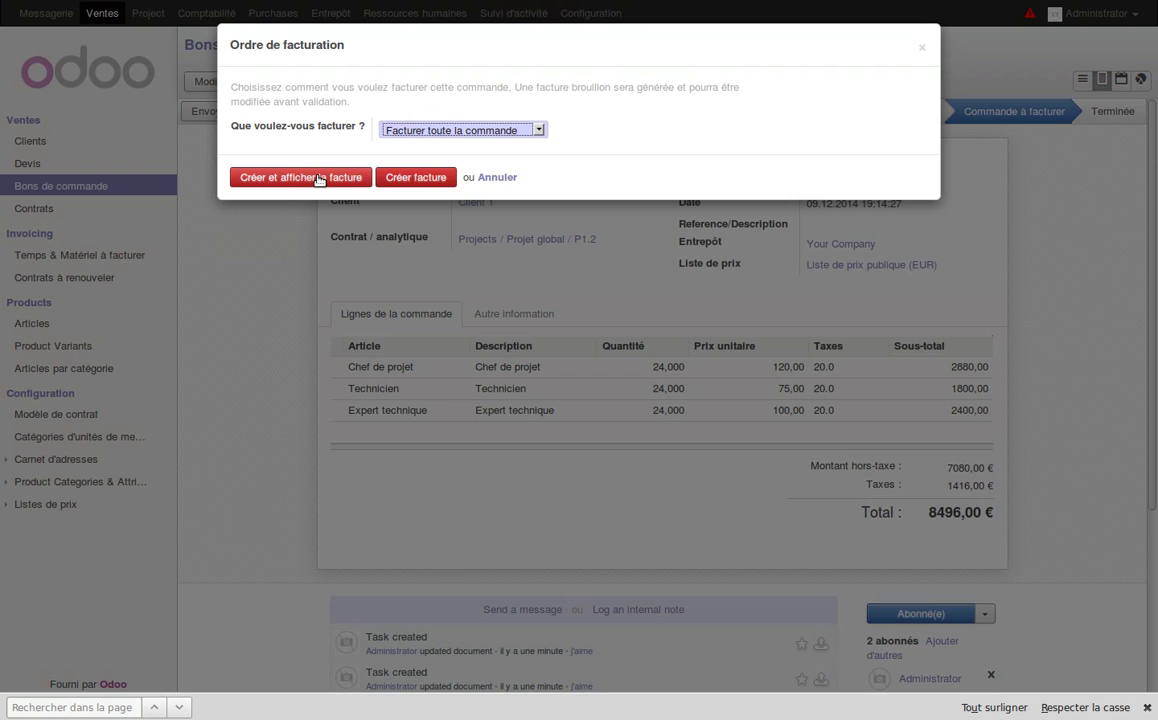
left_click(418, 177)
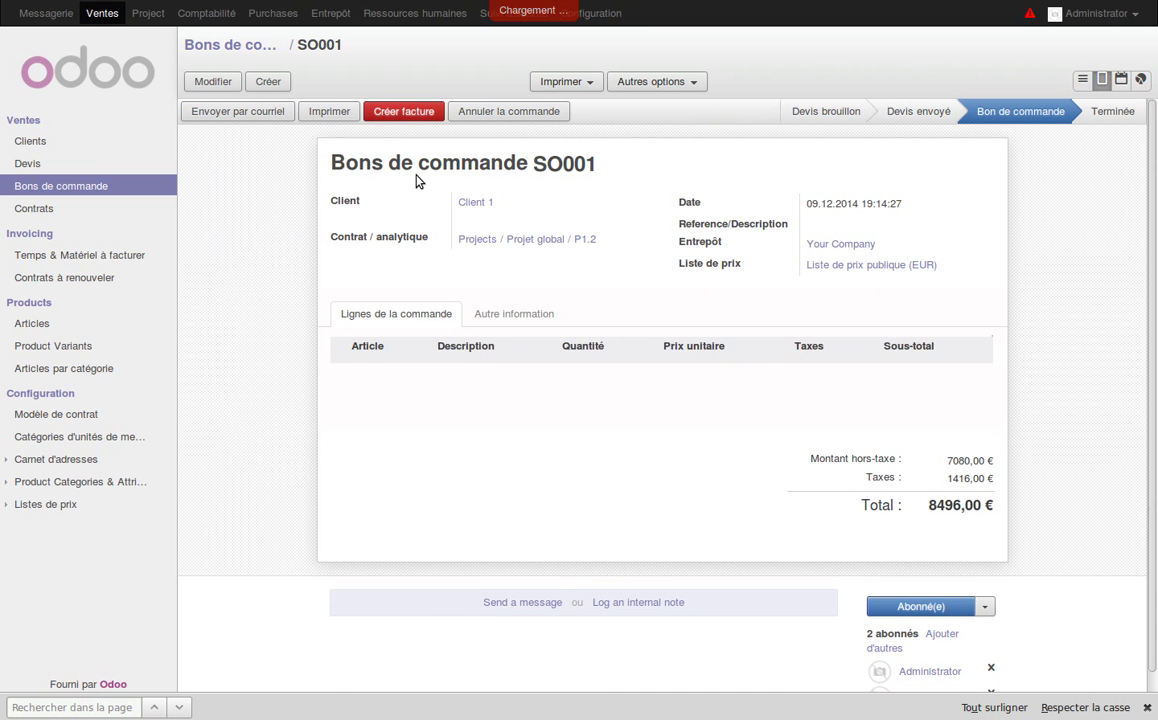
Validate the draft customer invoice for Client 1.
left_click(214, 12)
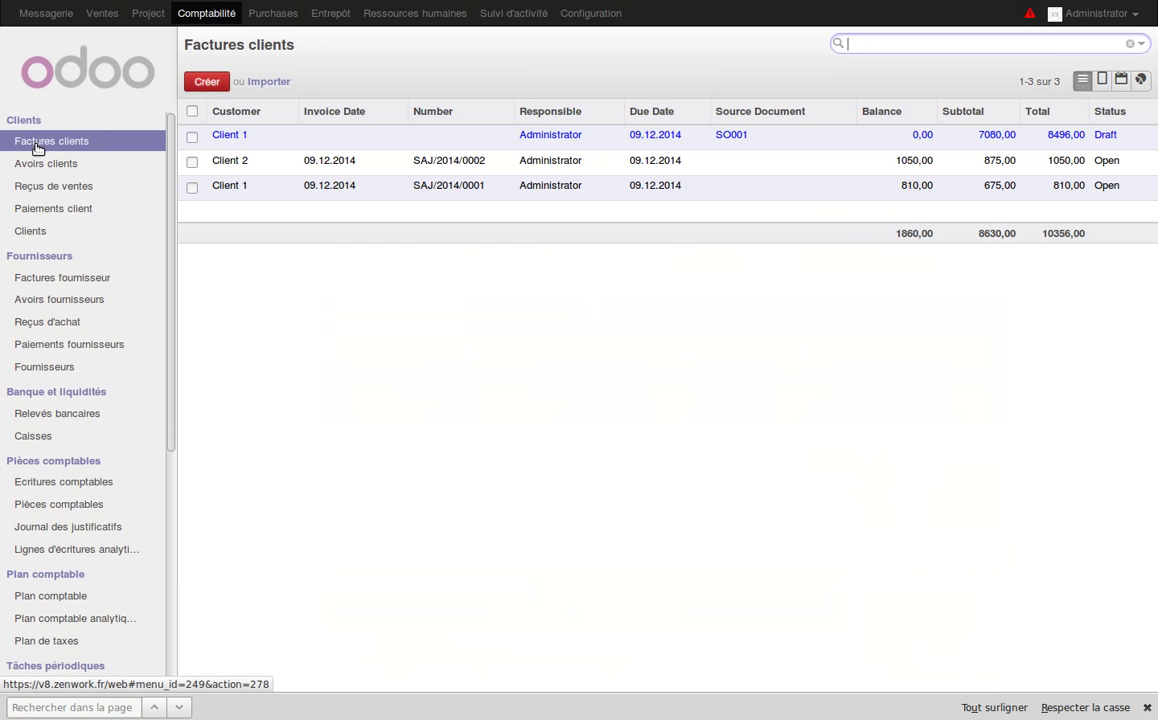
left_click(216, 134)
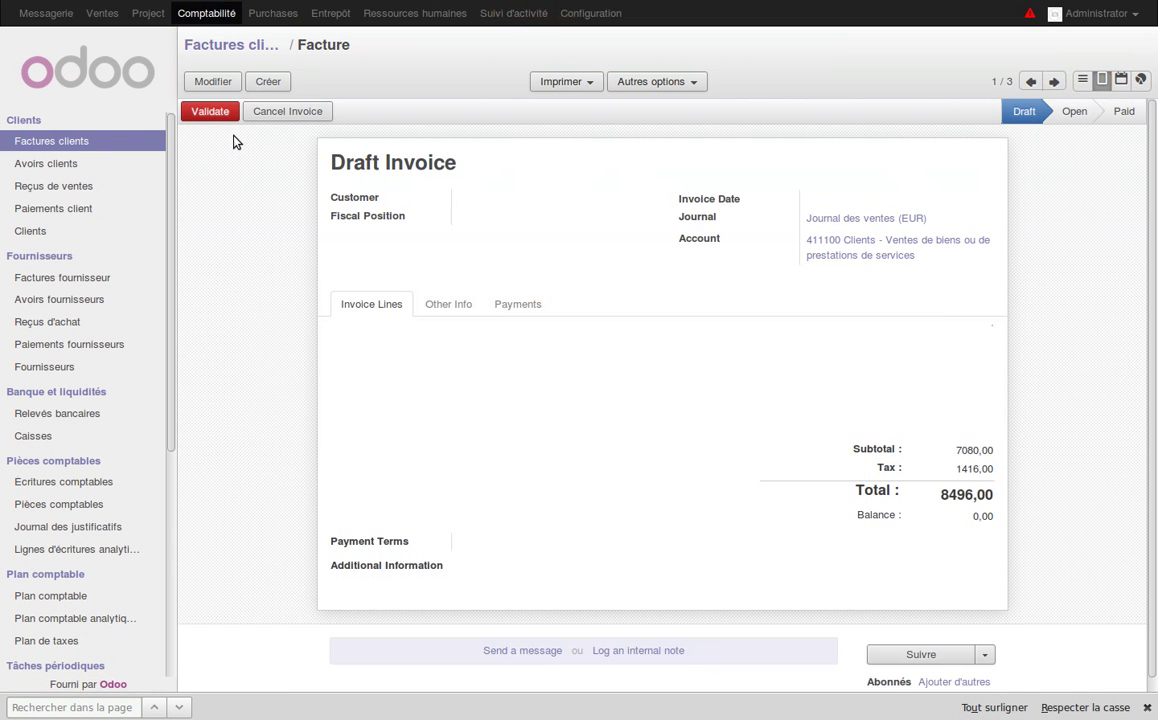
left_click(210, 112)
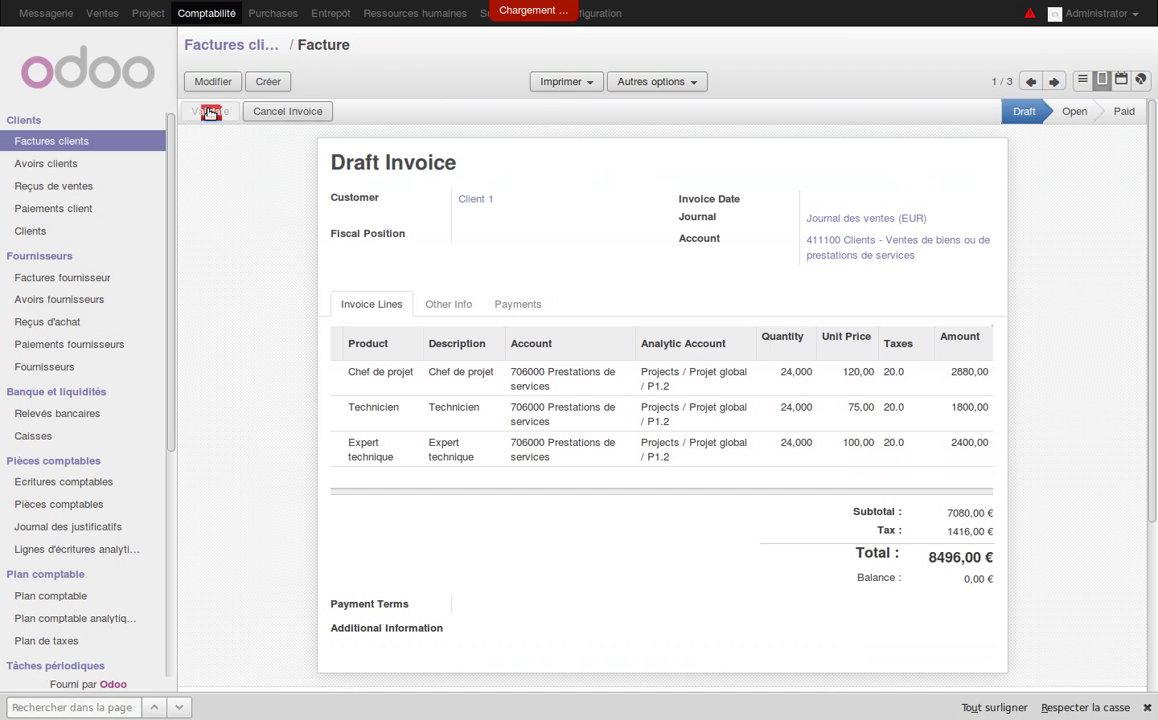
Review the invoiced and remaining fixed-price amounts on the P1.2 contract.
left_click(101, 14)
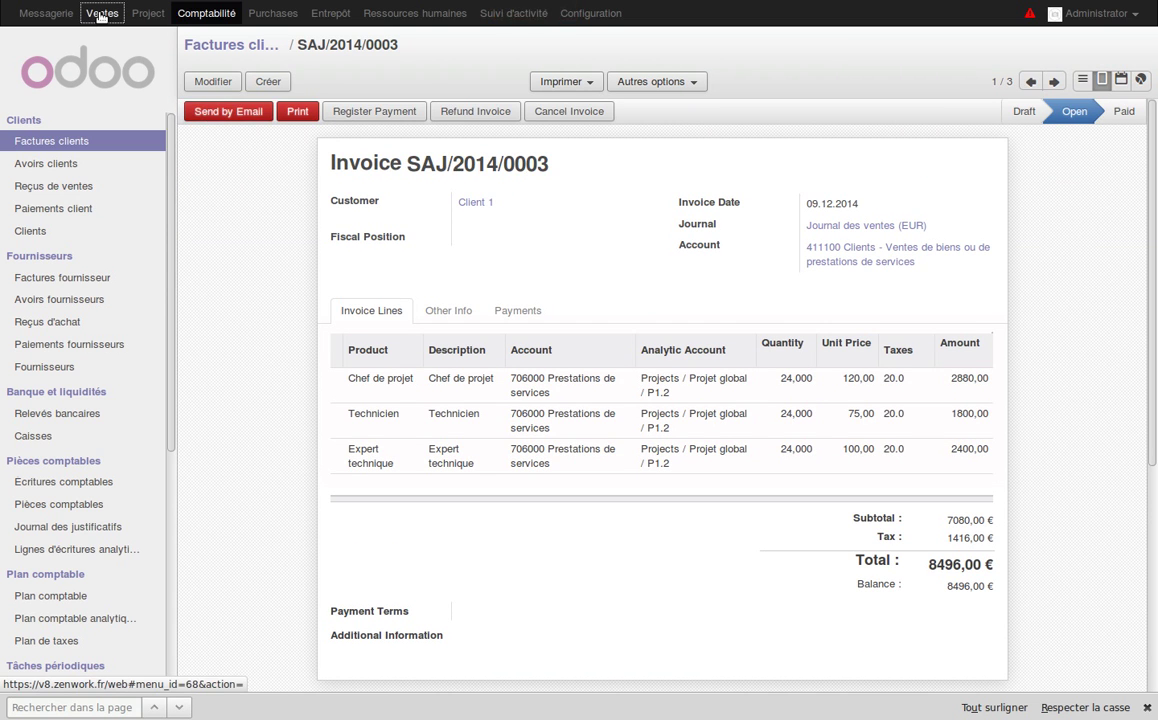
left_click(48, 210)
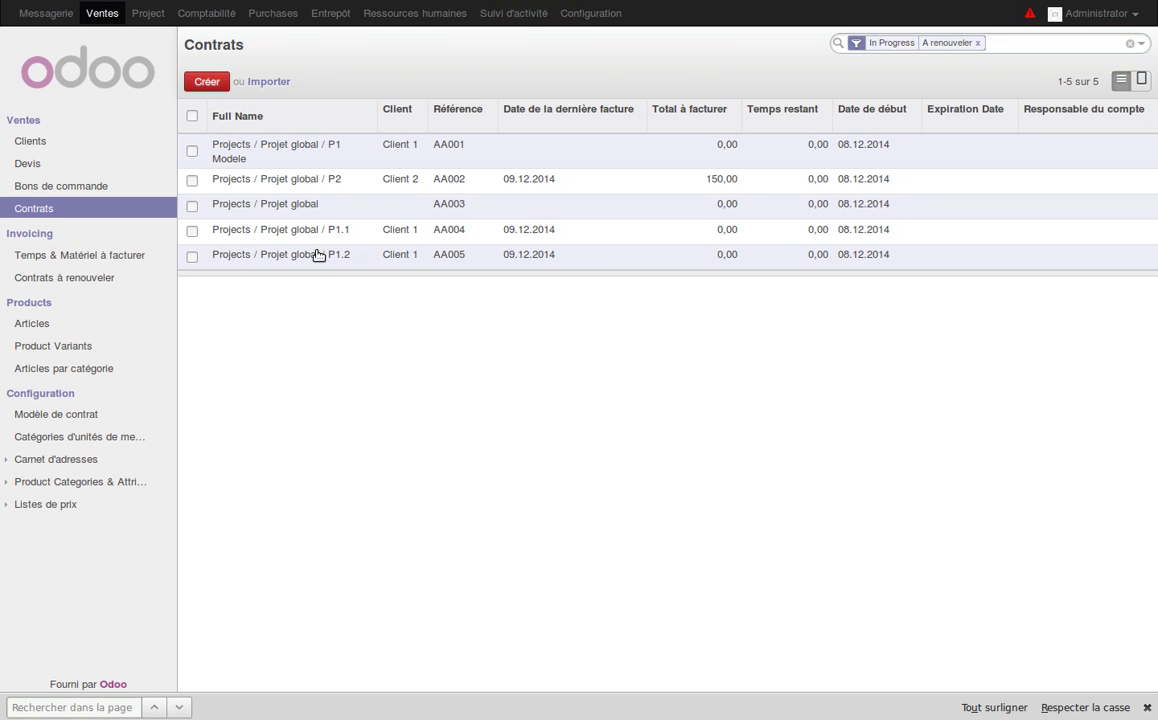
left_click(318, 249)
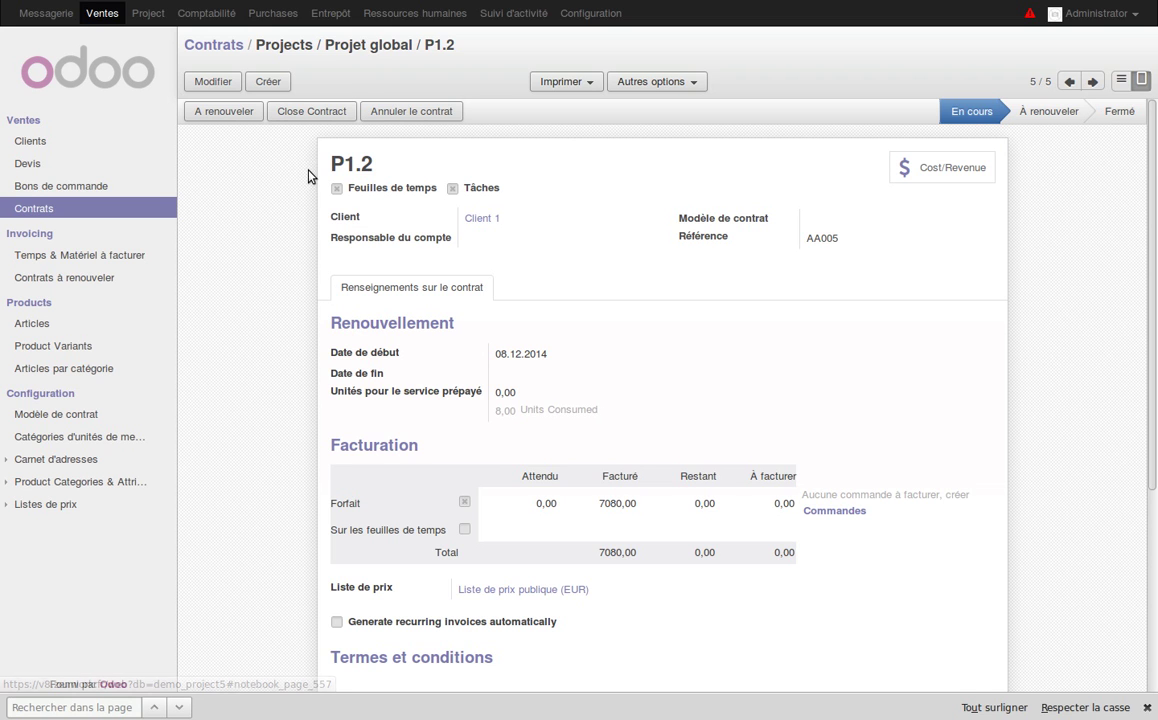
Enable "Comptabilité analytique pour les achats" in the purchase settings and apply the change.
left_click(280, 14)
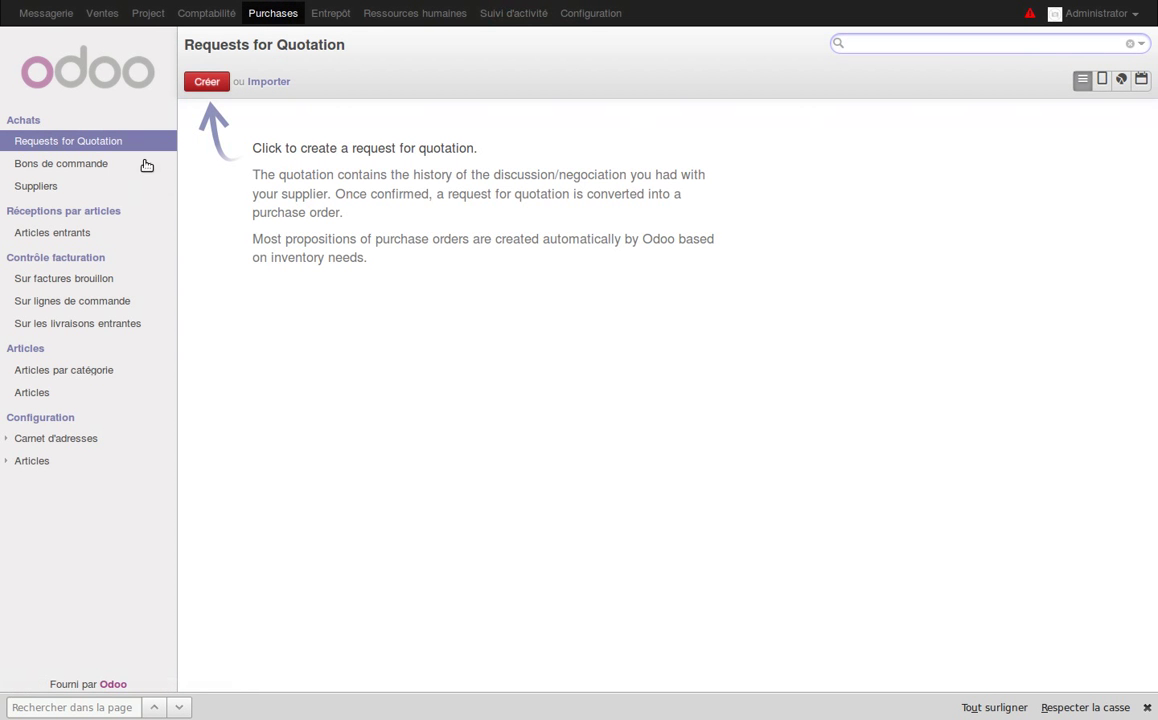
left_click(207, 84)
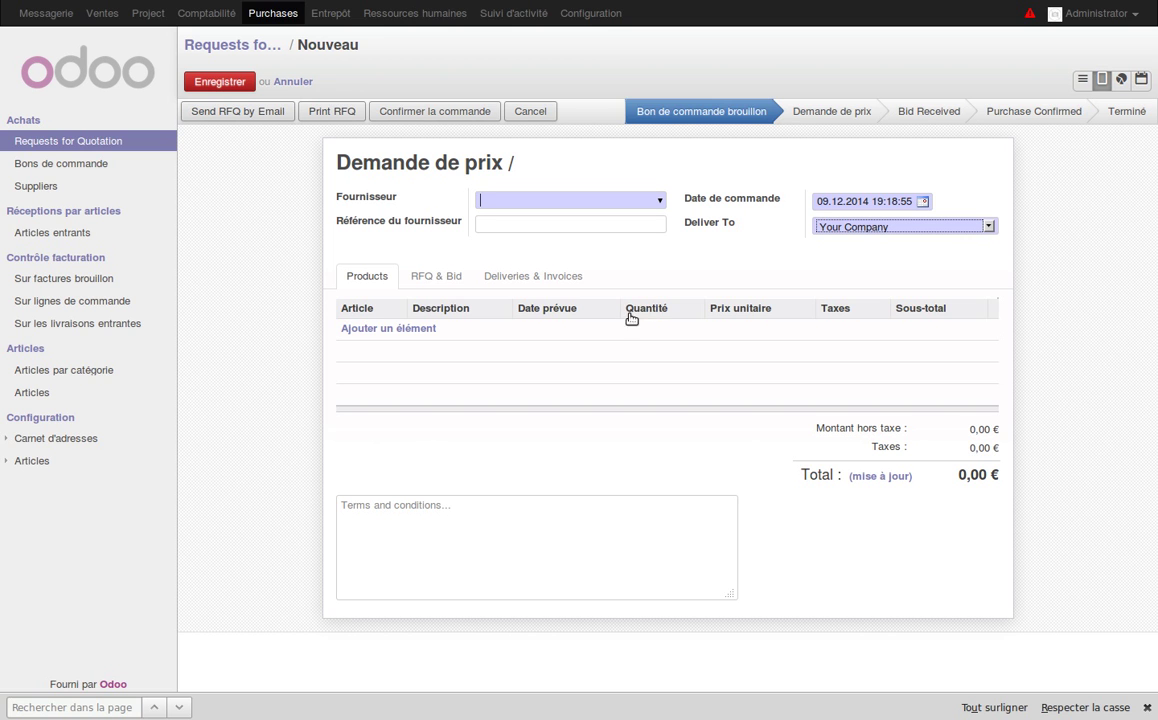
left_click(592, 18)
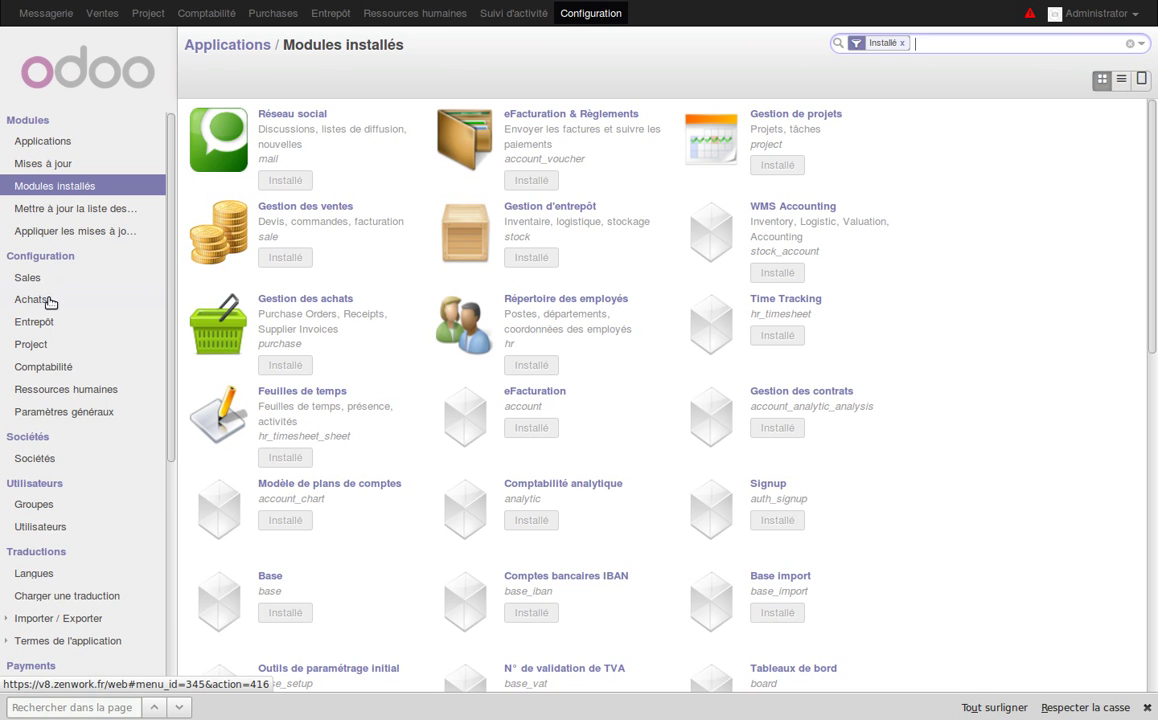
left_click(46, 299)
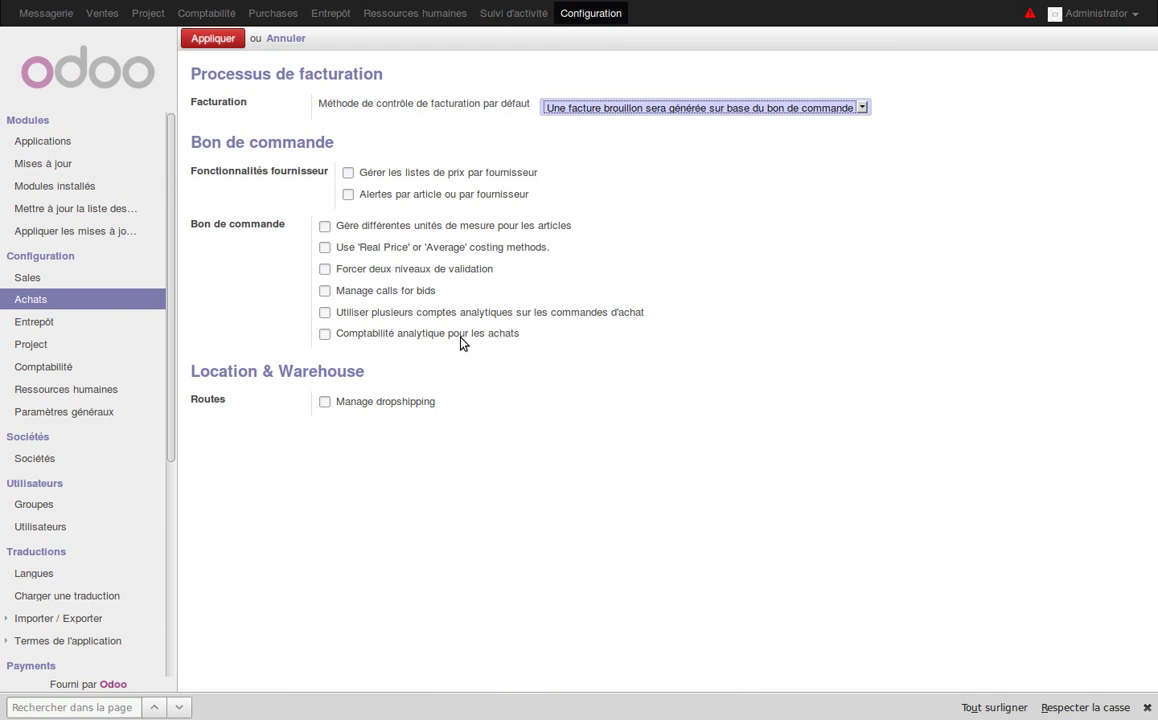
left_click(324, 334)
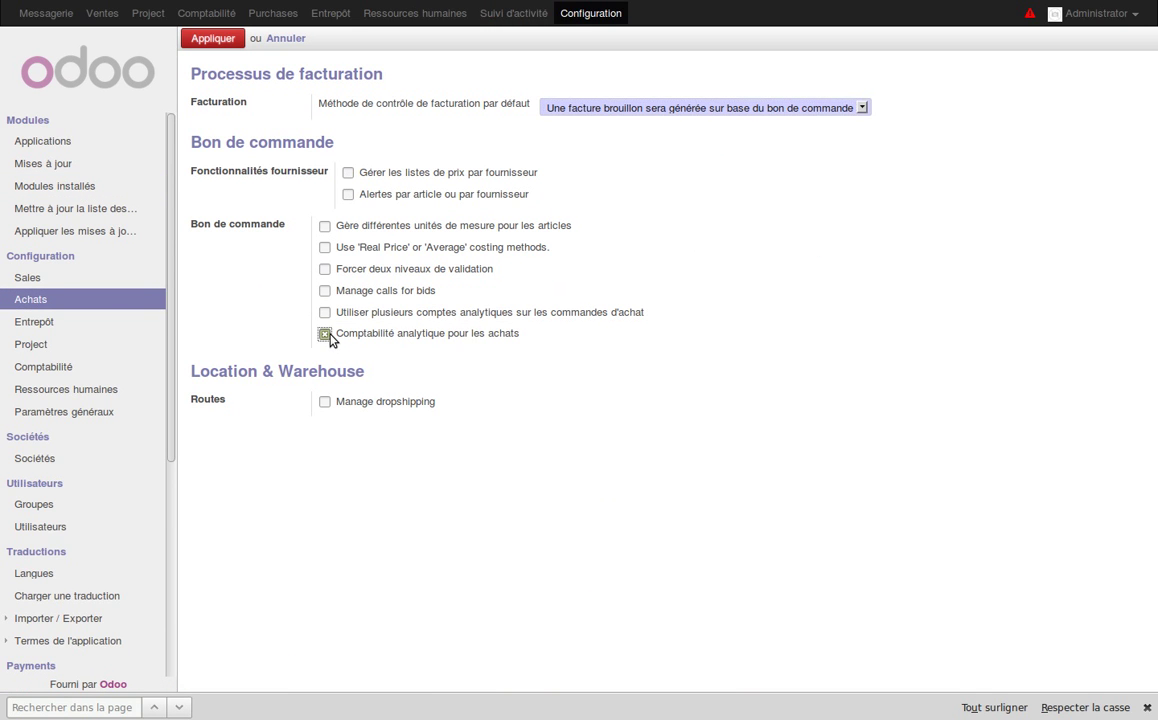
left_click(214, 40)
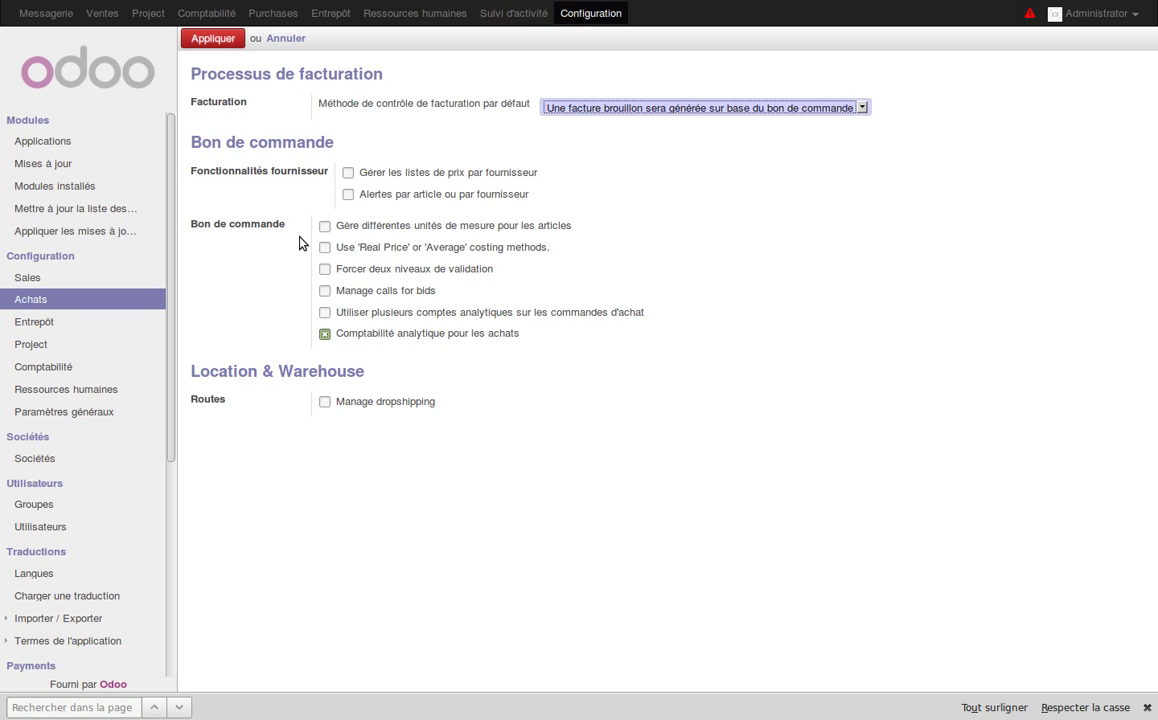
Create a request for quotation with a new supplier named "fournisseur 1".
left_click(266, 13)
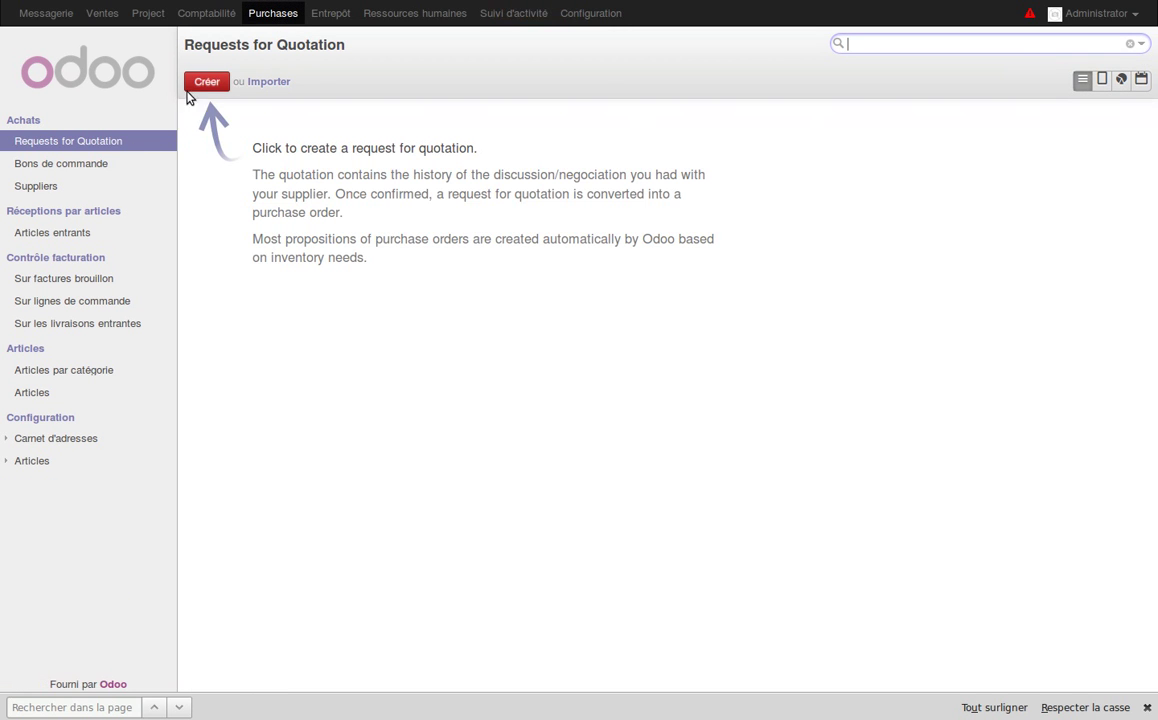
left_click(205, 83)
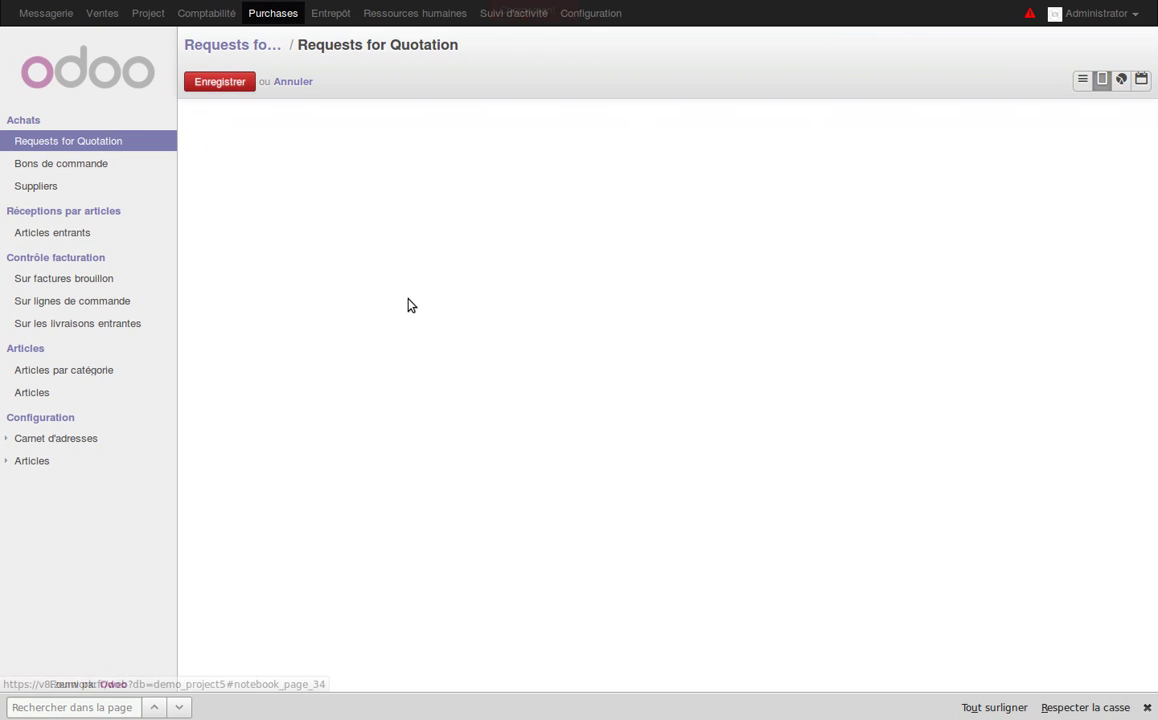
type("f")
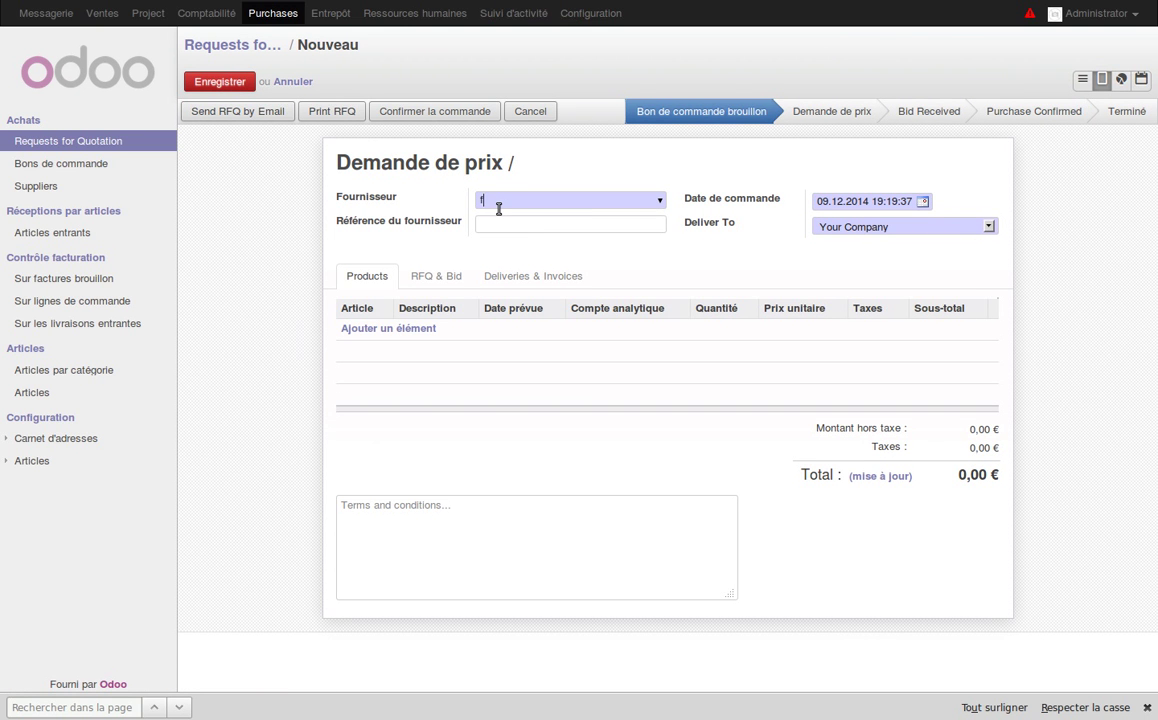
type("ournisseur 1")
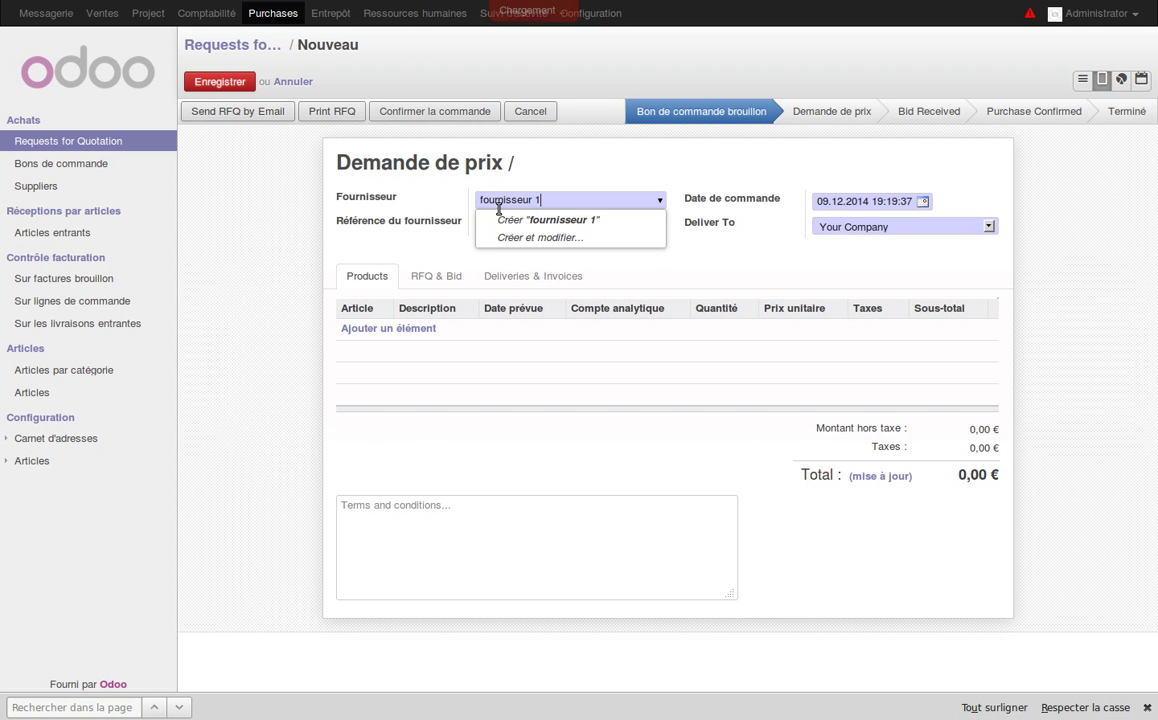
key("Return")
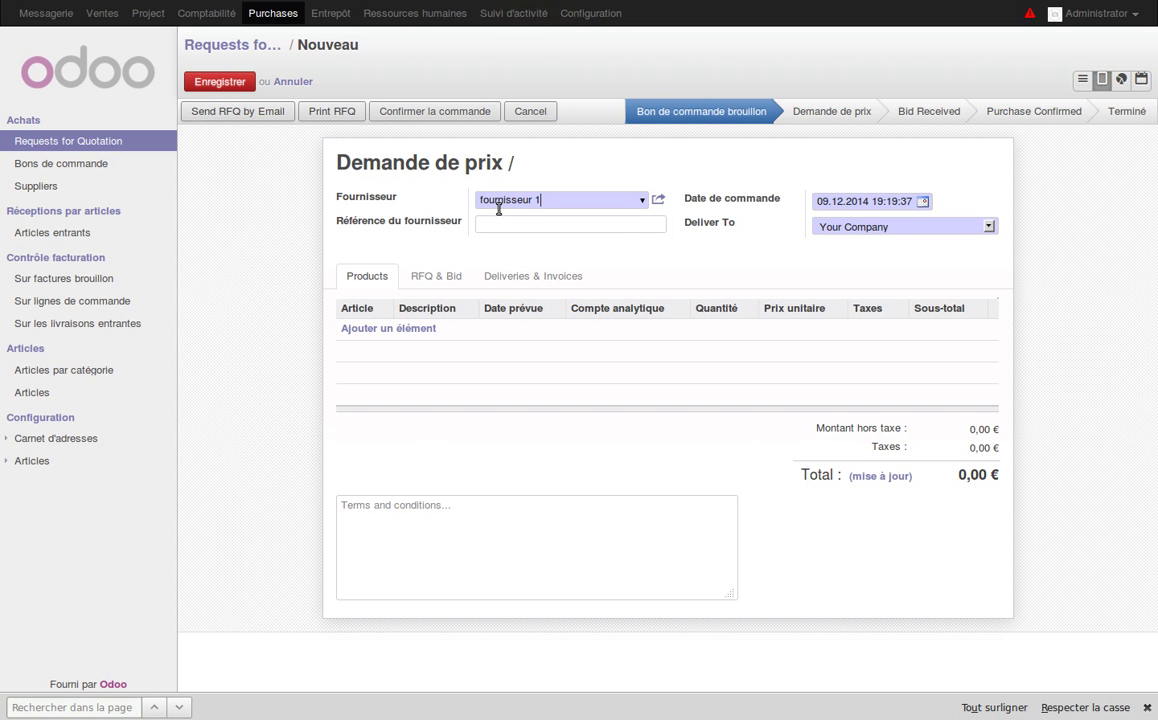
Add a product line for "Intervenant externe" to the request for quotation.
left_click(380, 329)
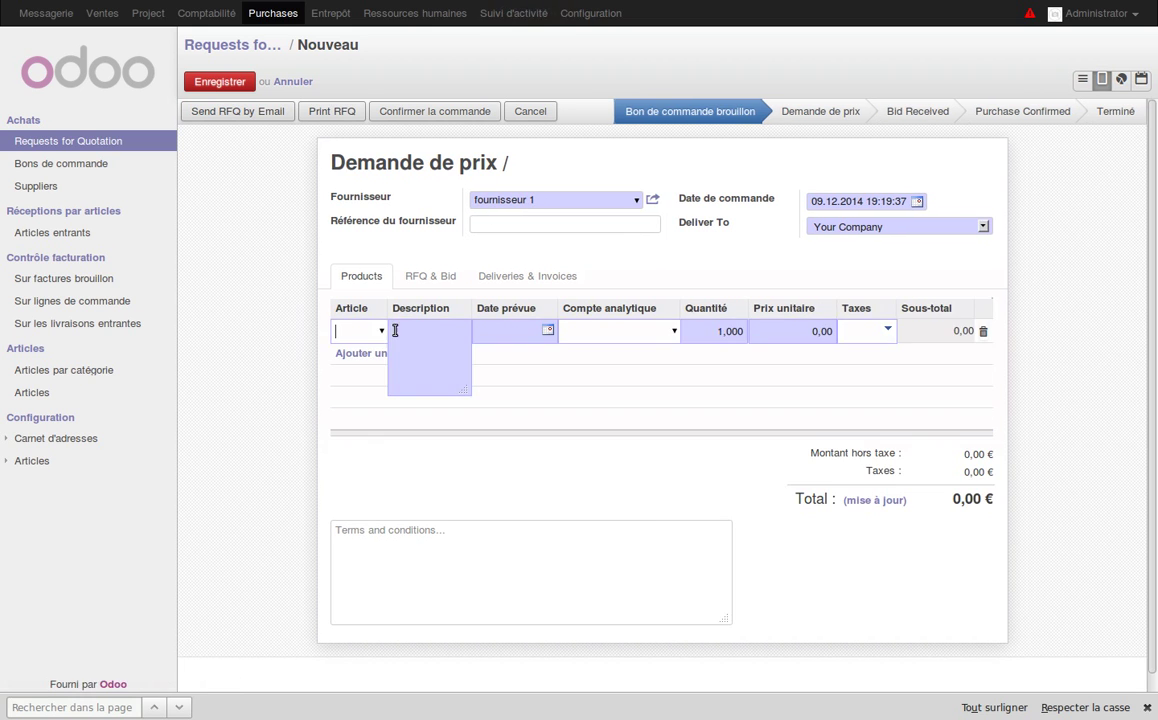
type("pres")
key("BackSpace")
key("BackSpace")
key("BackSpace")
key("BackSpace")
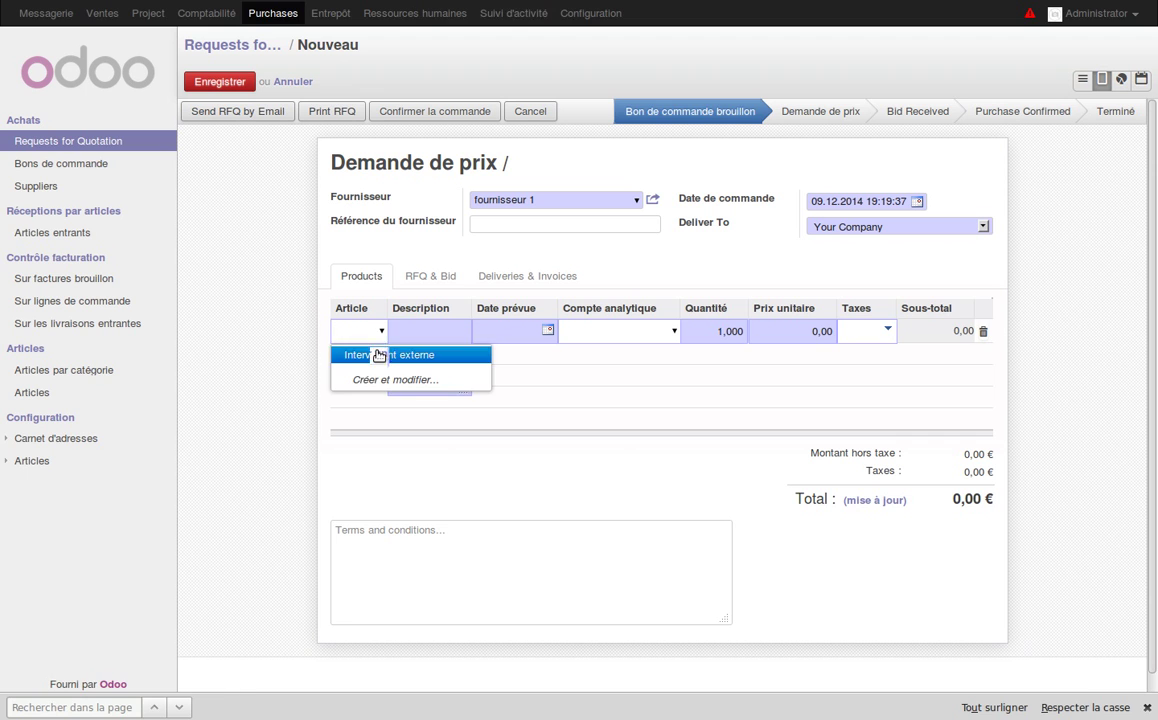
left_click(379, 355)
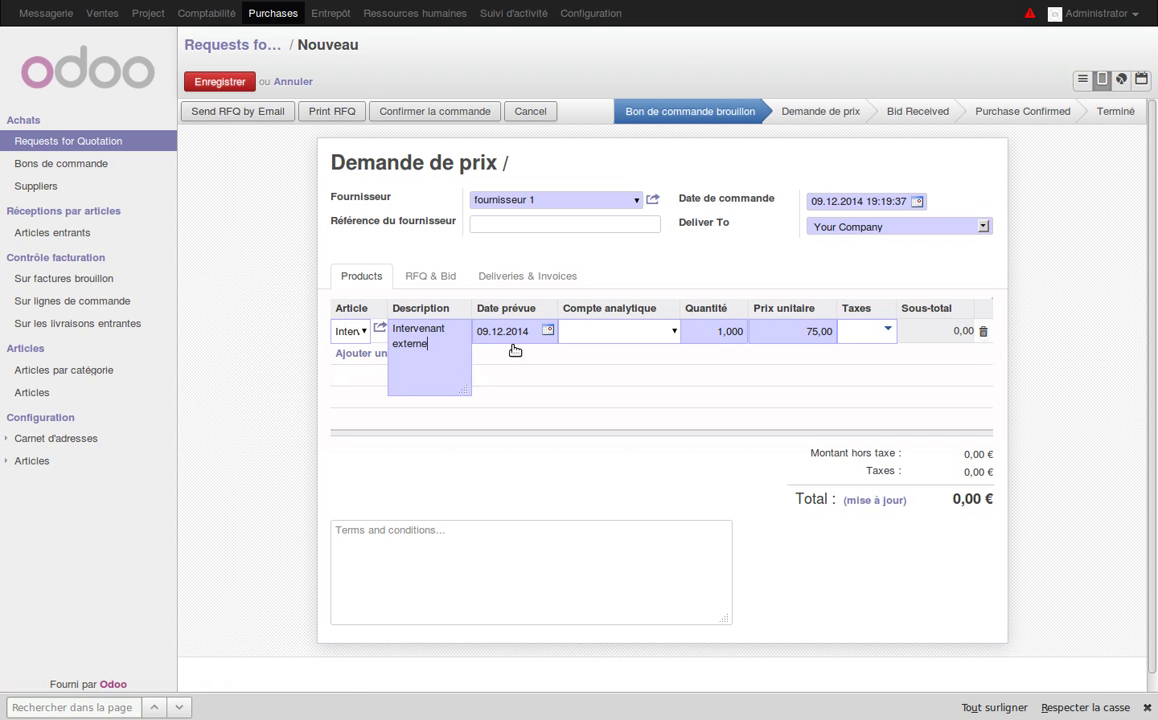
Assign the line to the analytic account "Projects / Projet global" with a quantity of 100, and save the request.
left_click(649, 333)
left_click(674, 331)
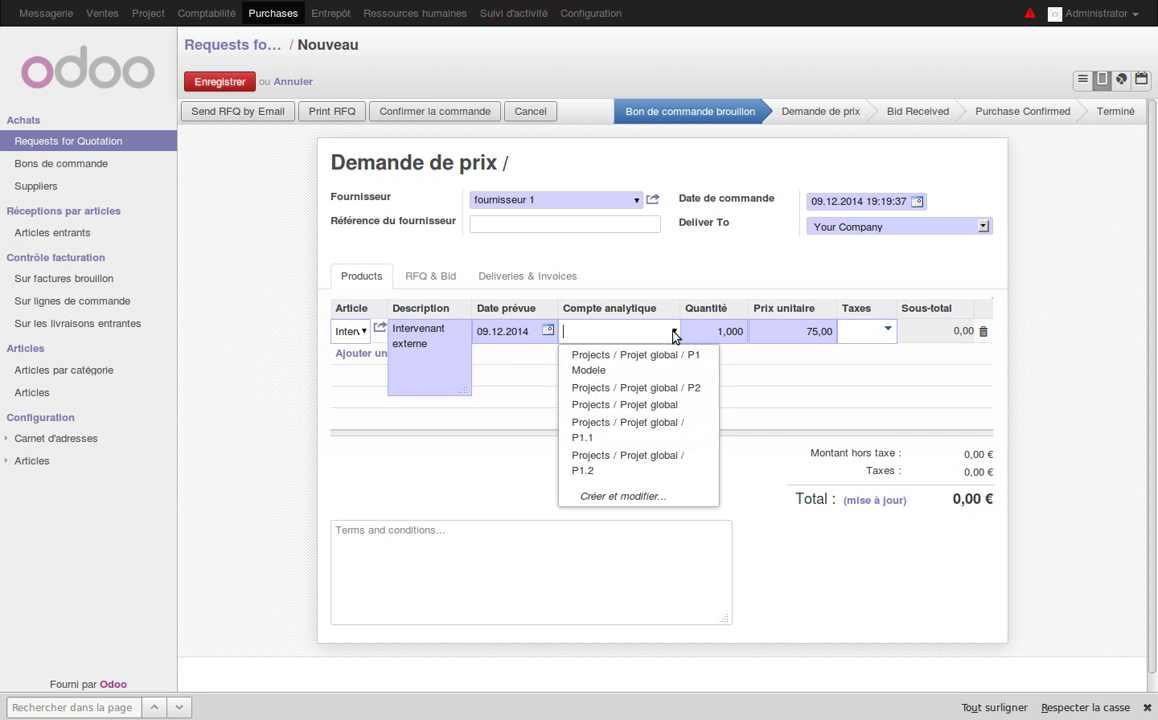
left_click(660, 404)
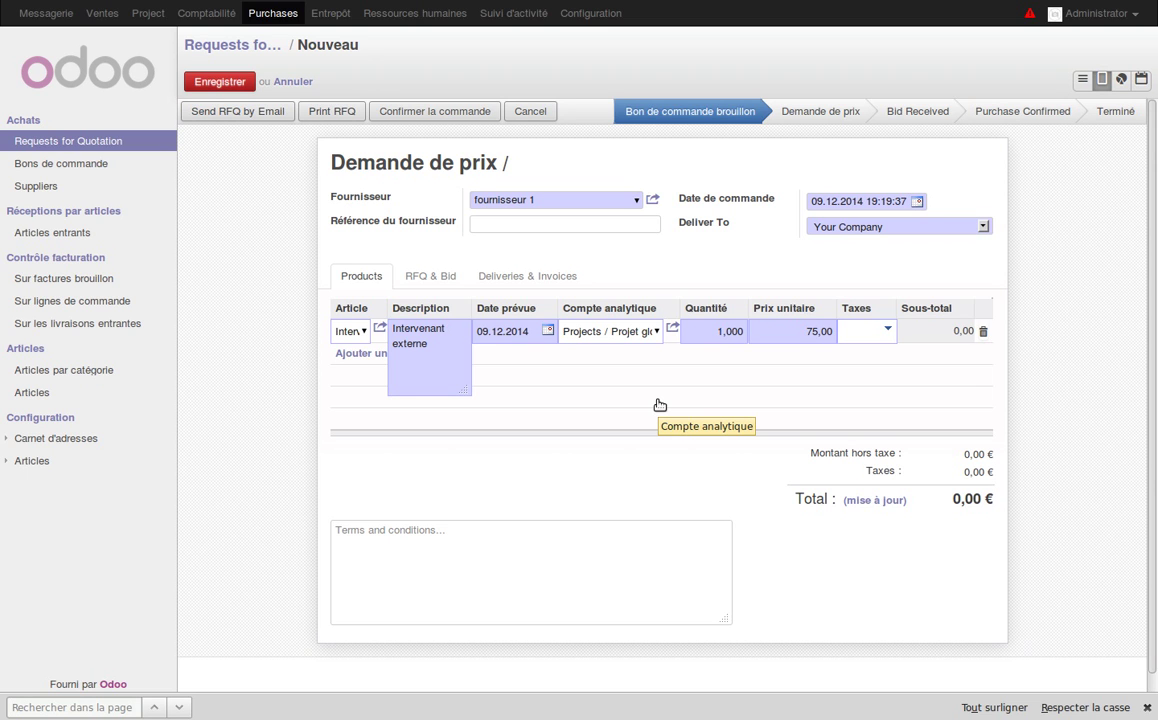
key("Tab")
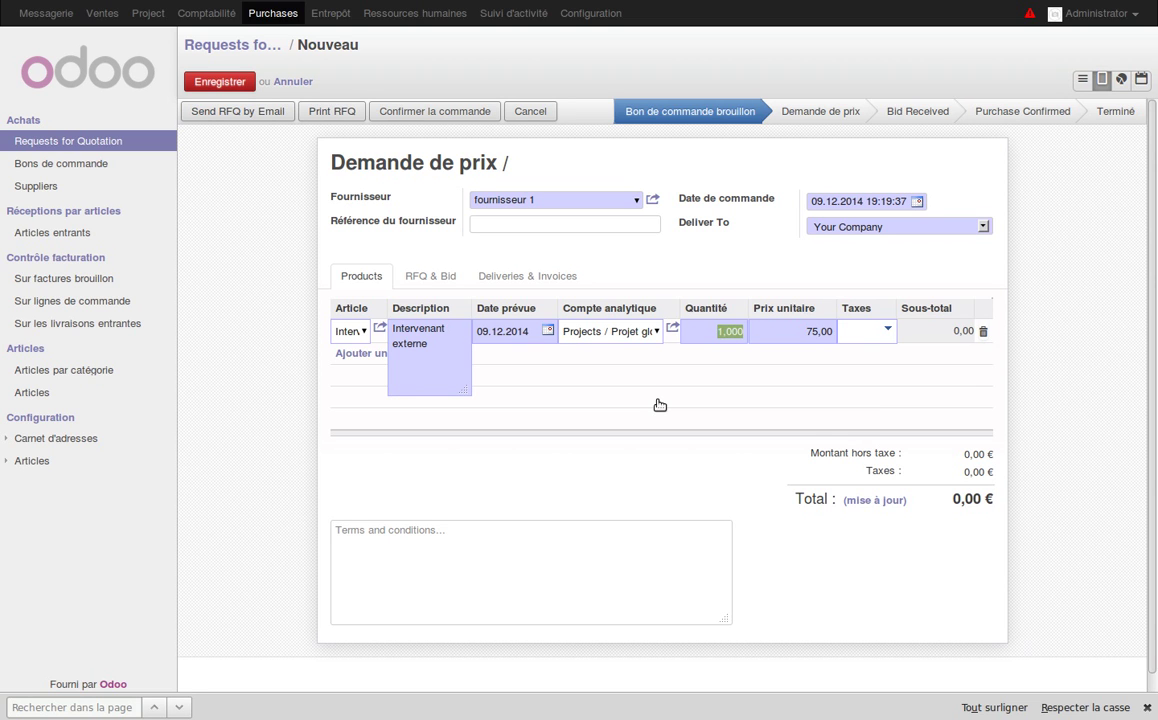
type("100")
left_click(847, 333)
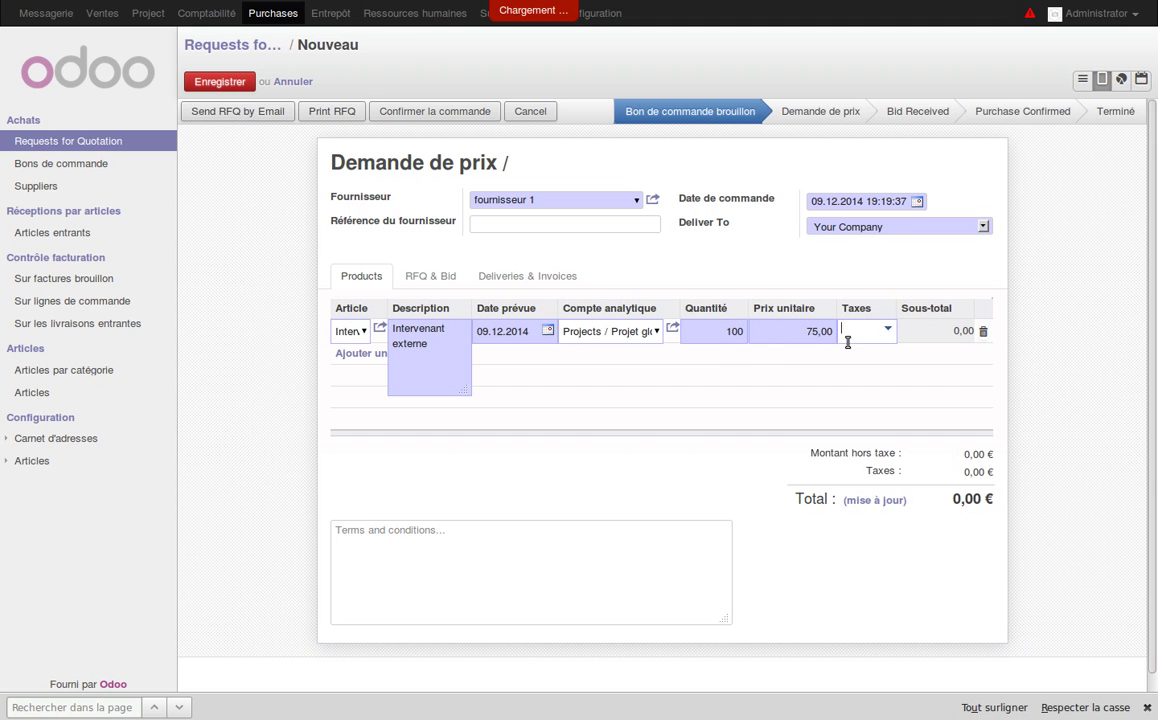
left_click(848, 345)
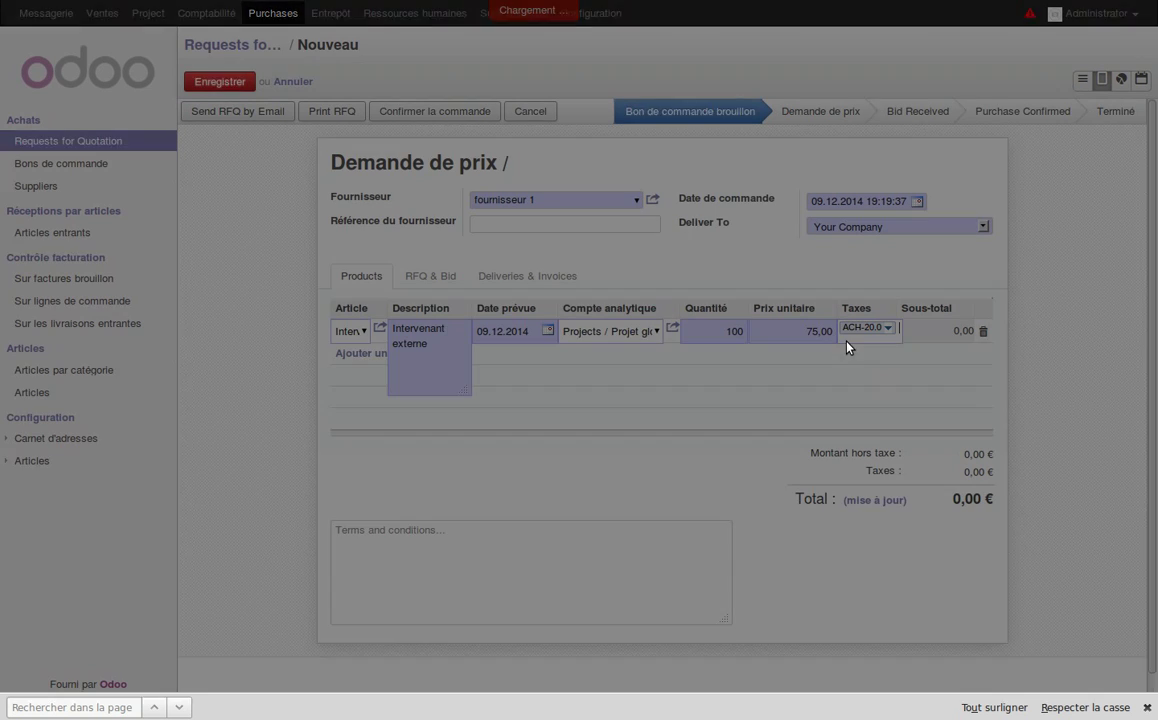
left_click(207, 83)
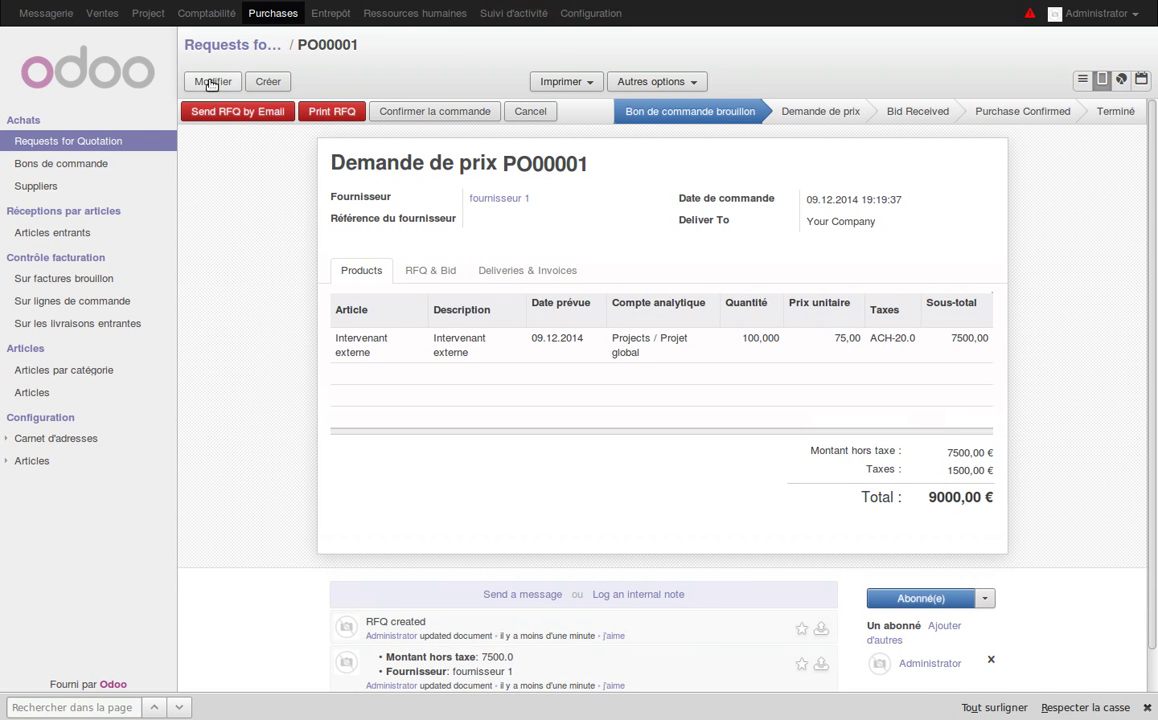
Confirm the purchase order for fournisseur 1 and validate its supplier invoice.
left_click(275, 84)
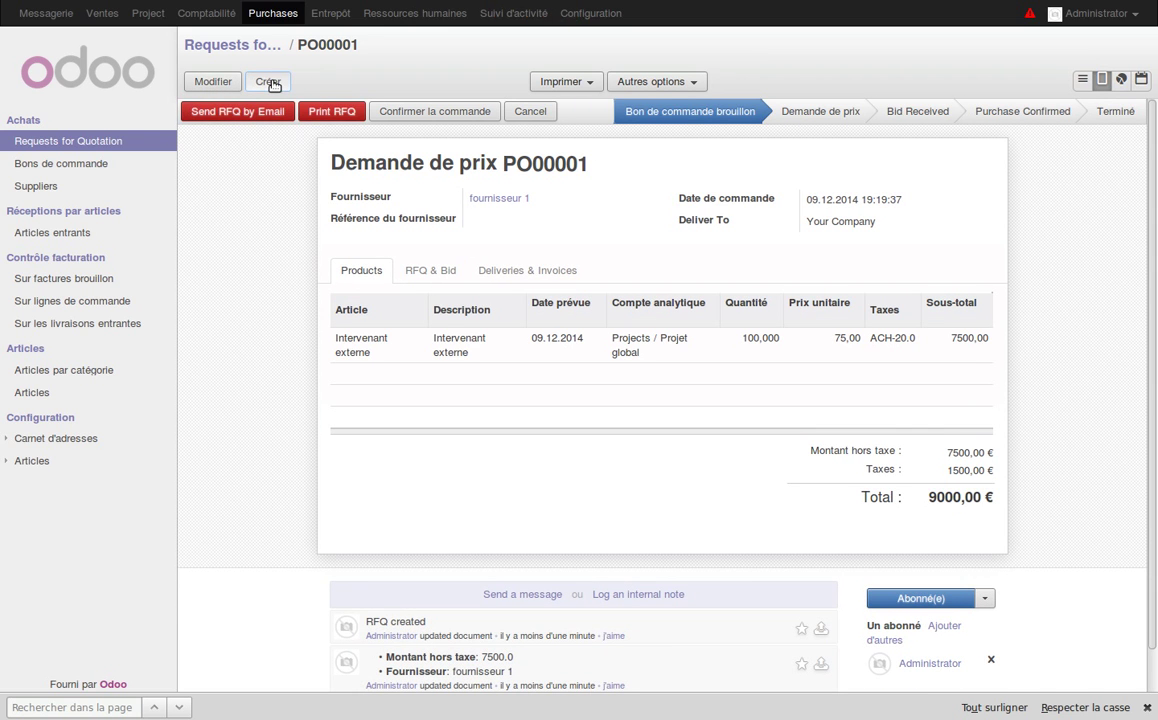
left_click(433, 113)
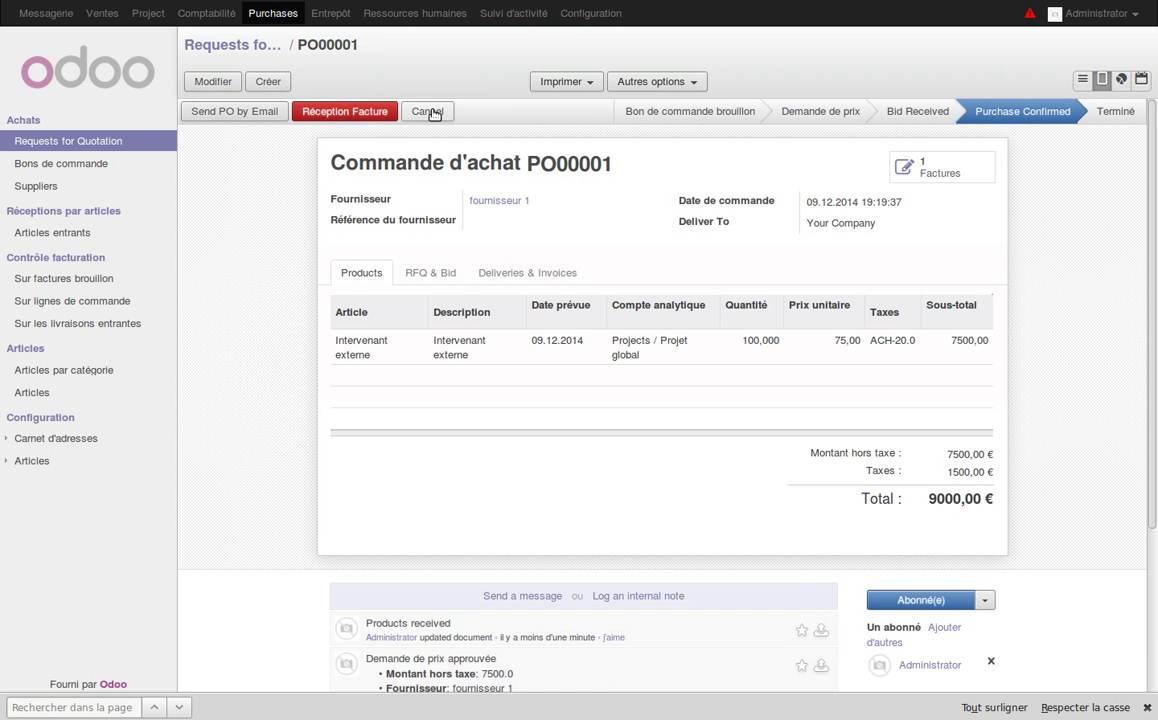
left_click(357, 111)
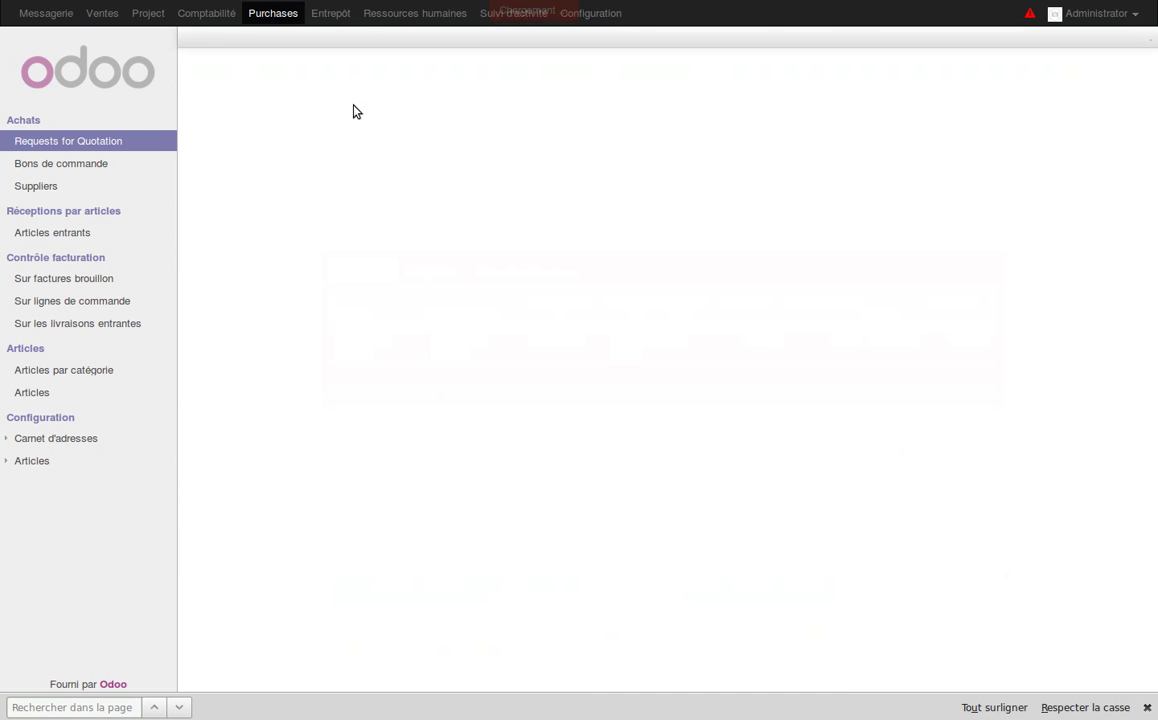
left_click(207, 113)
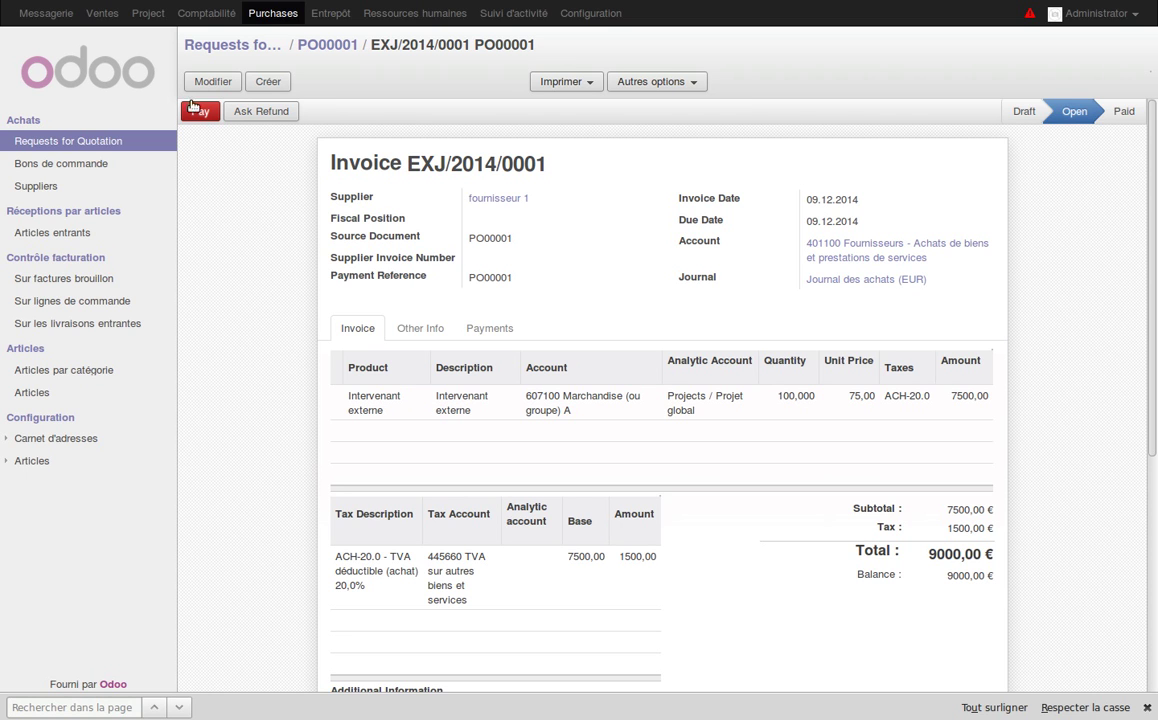
Open the analytic chart of accounts in Comptabilité without a period limit and expand "Projects / Projet global".
left_click(102, 13)
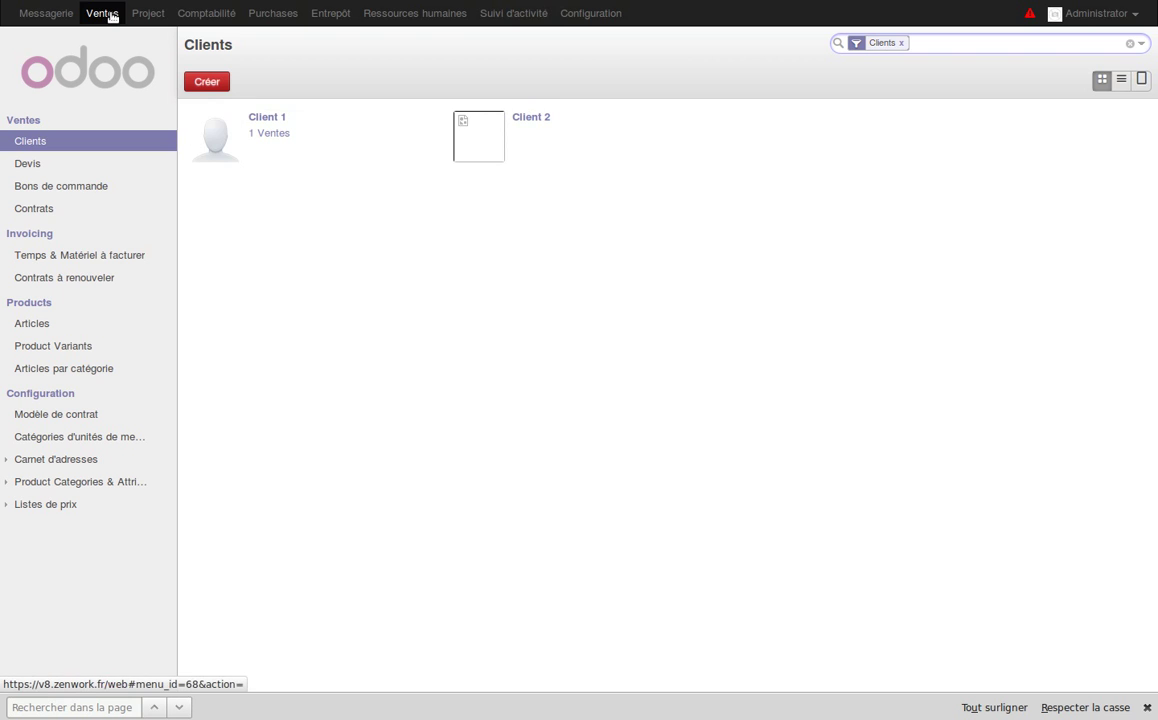
left_click(222, 14)
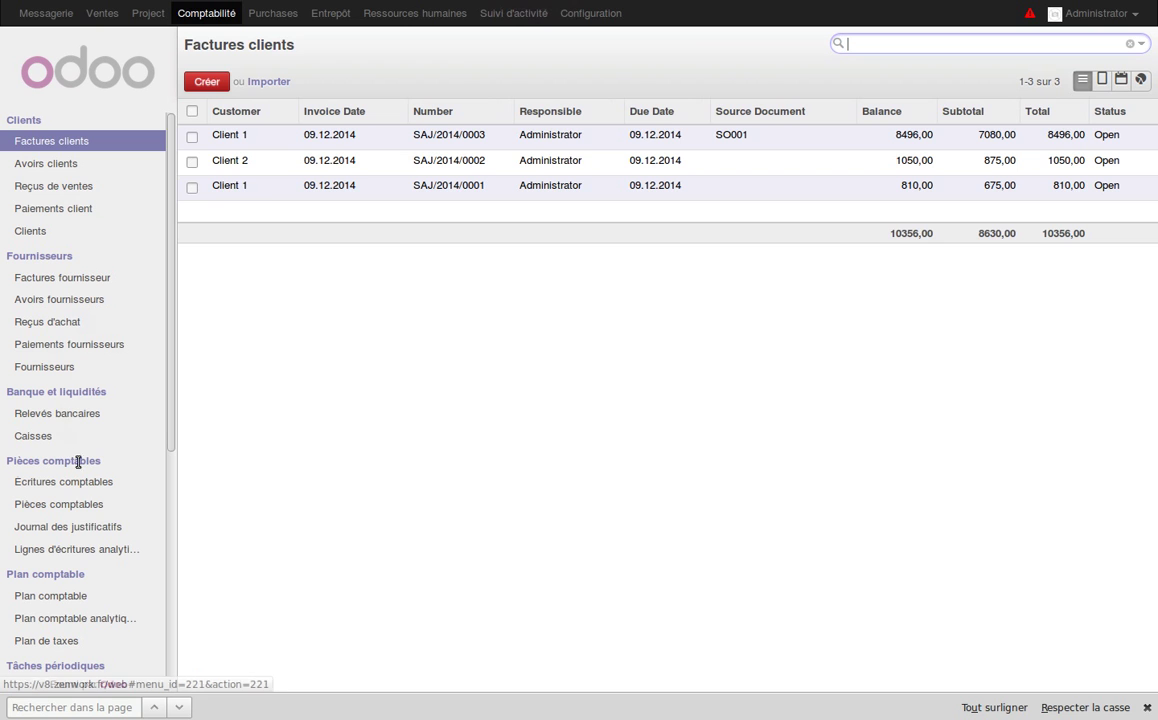
scroll(117, 511, "down", 2)
scroll(117, 511, "down", 2)
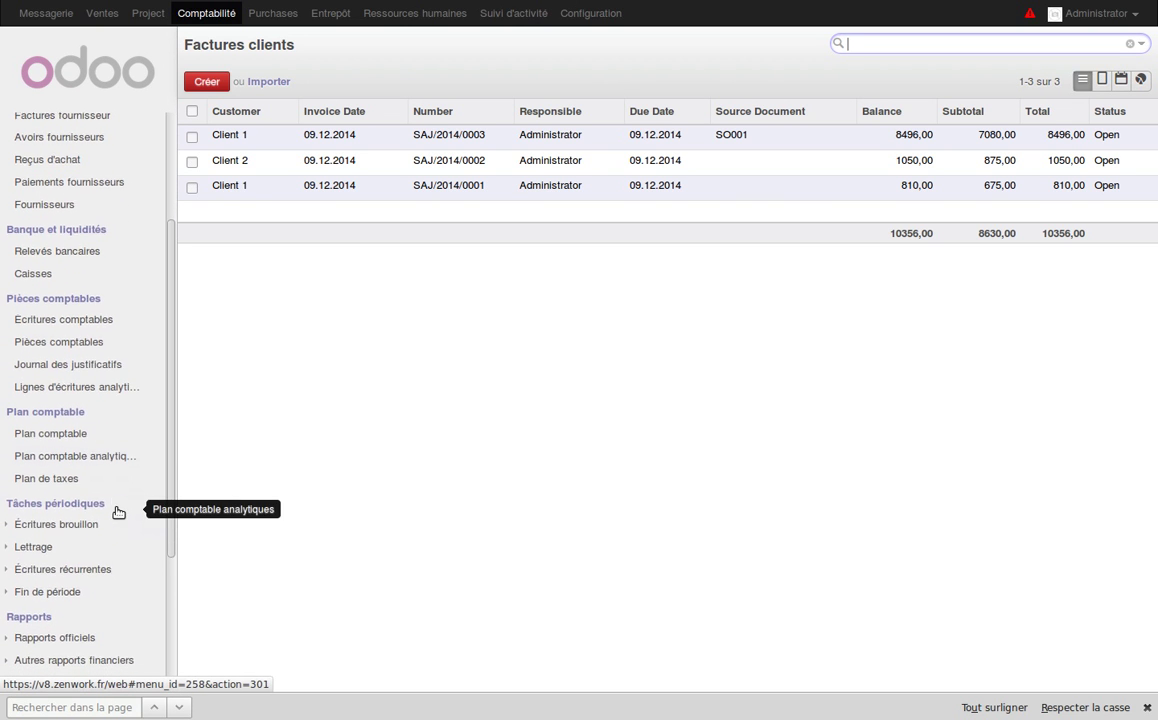
left_click(85, 457)
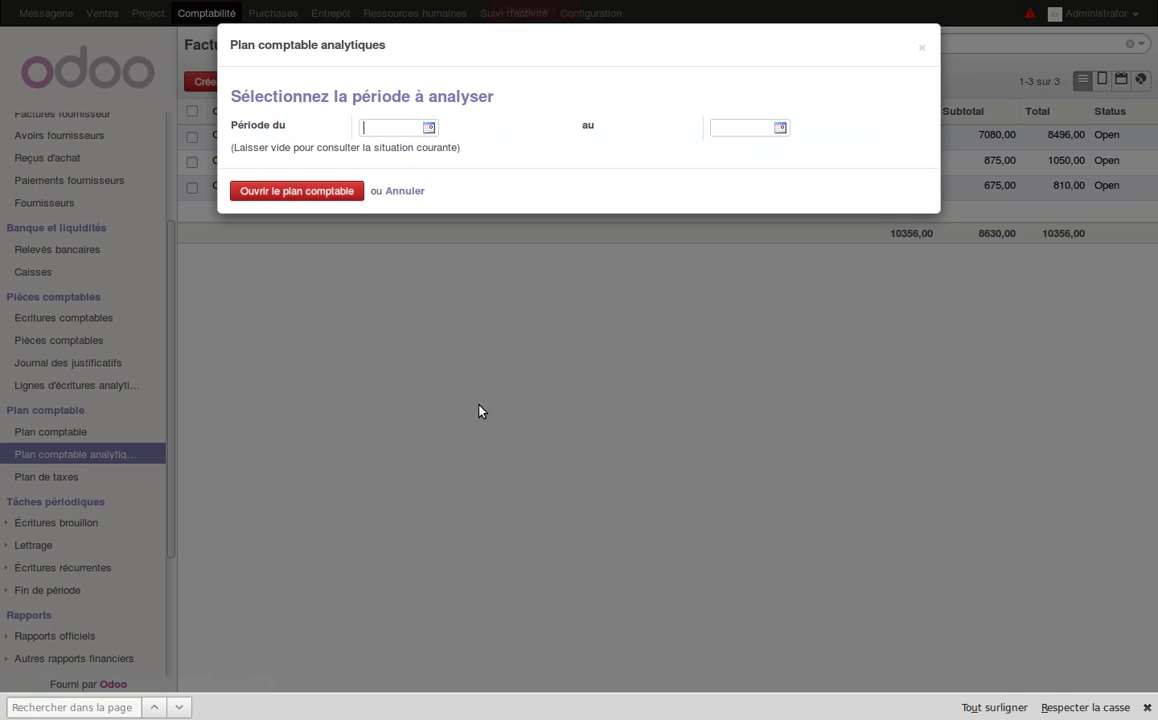
left_click(313, 192)
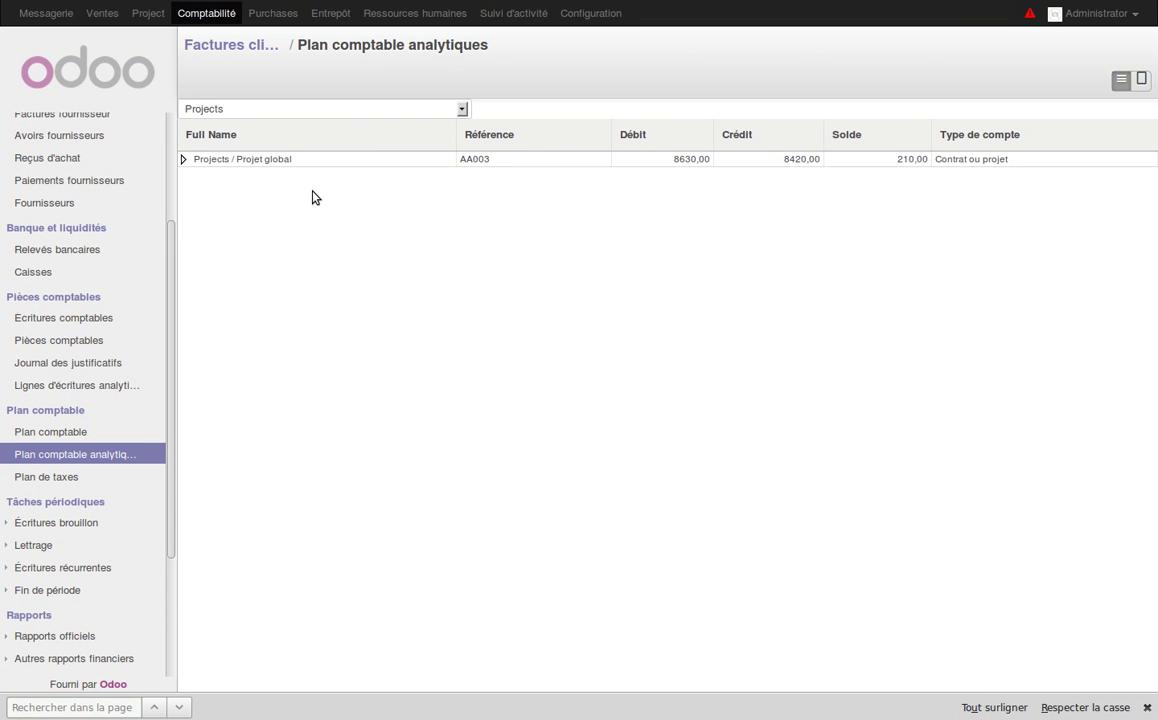
left_click(184, 160)
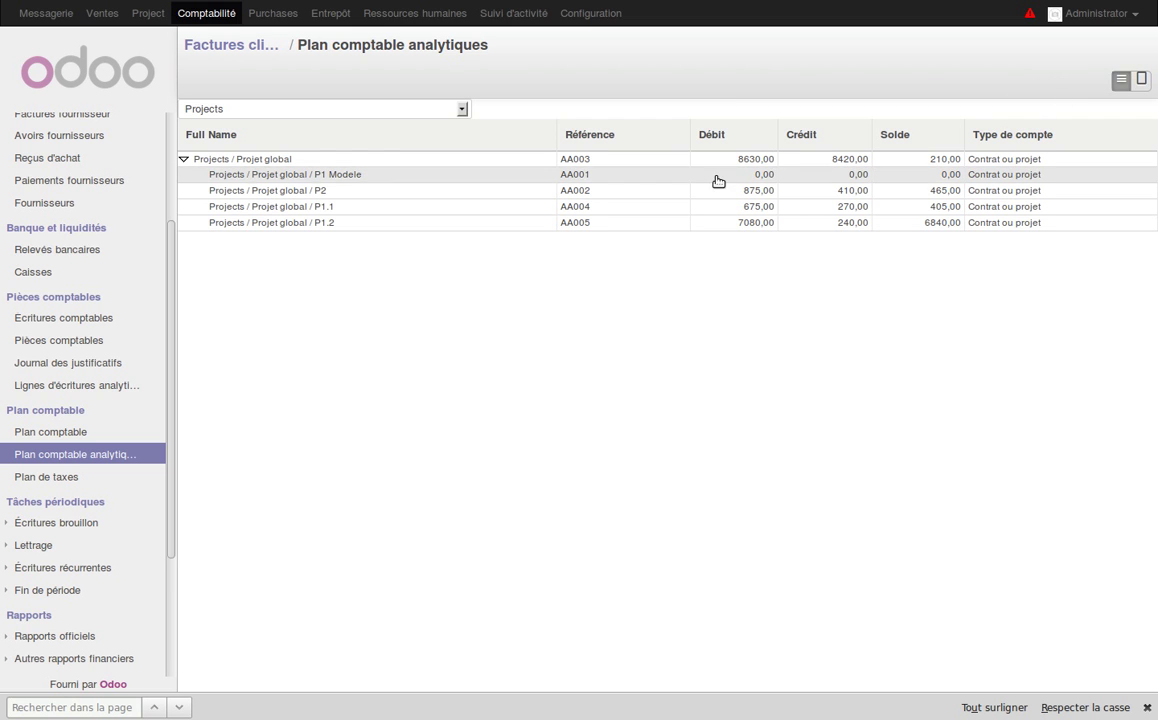
Examine the analytic entries of "Projects / Projet global", including amounts, quantities and project accounts, reopening them from the analytic chart.
left_click(397, 165)
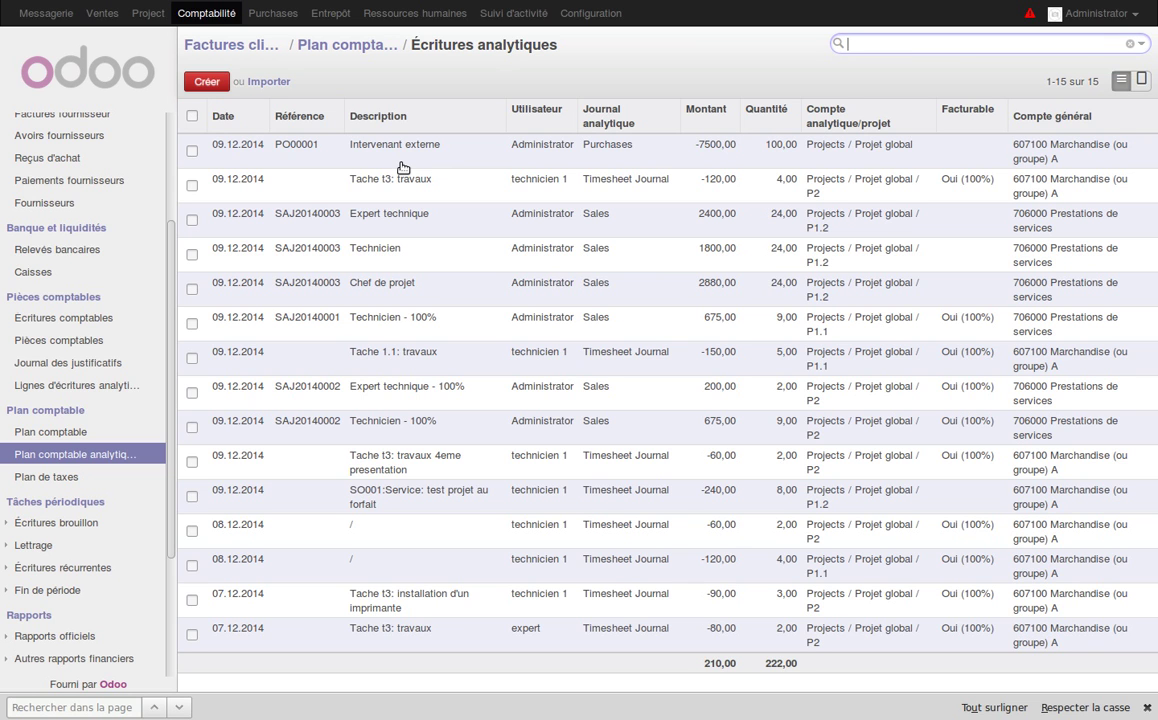
left_click(102, 456)
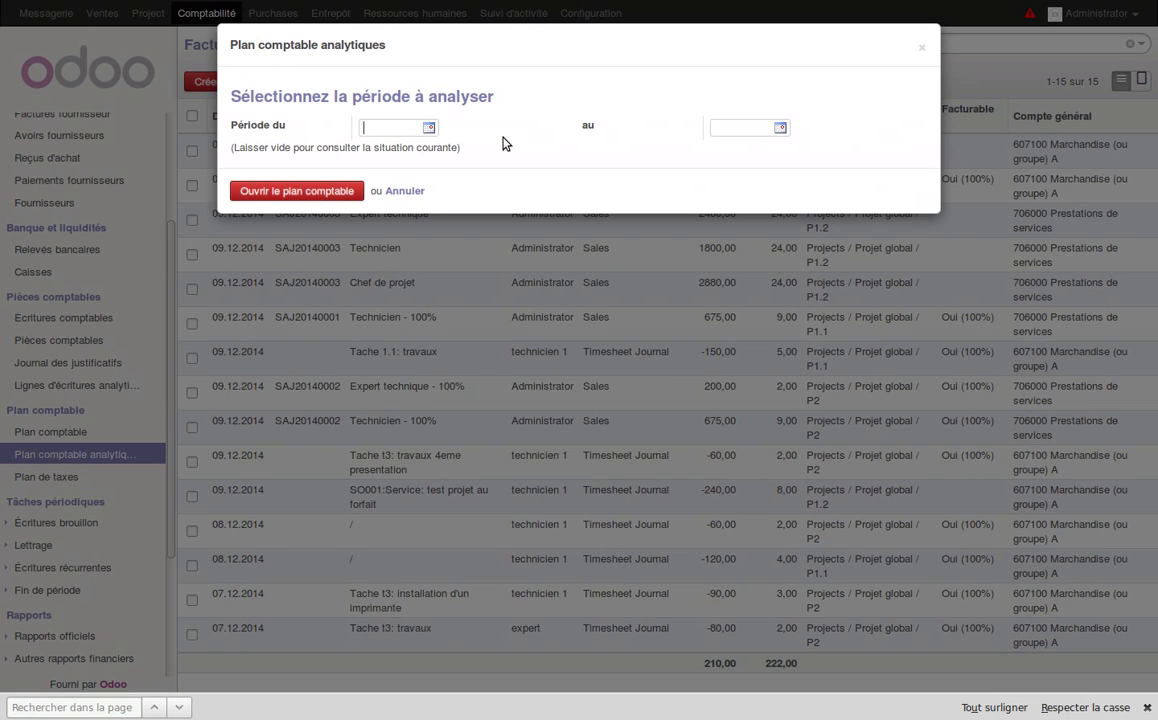
left_click(318, 191)
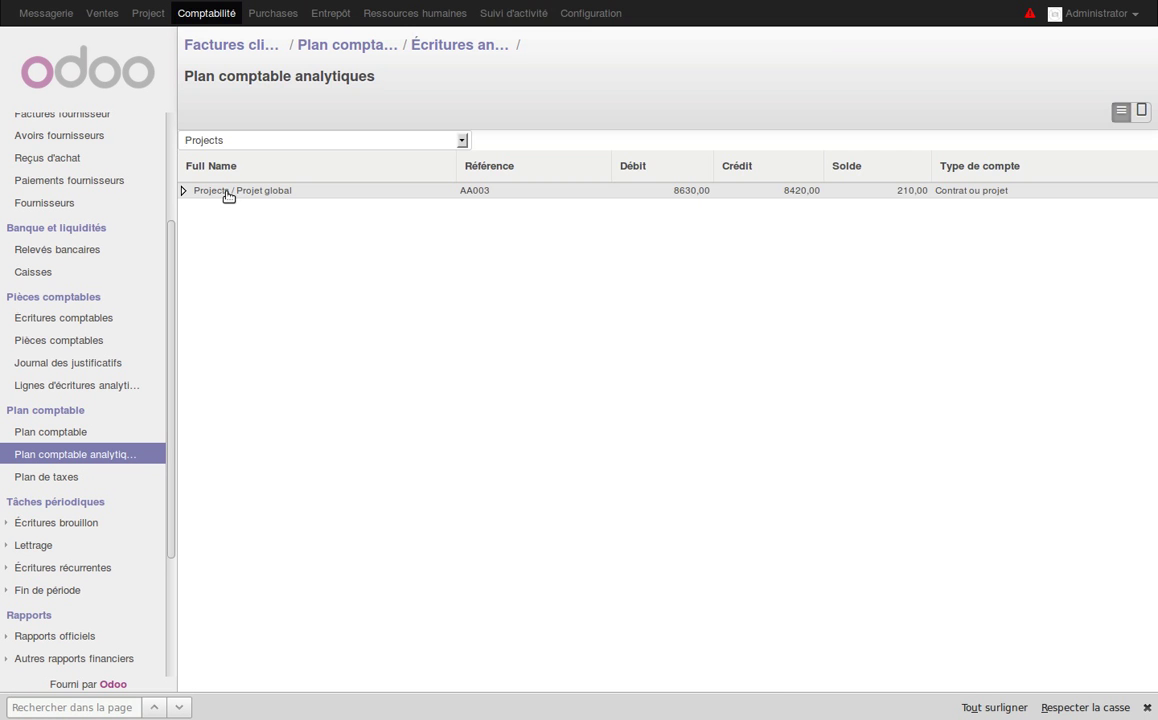
left_click(228, 193)
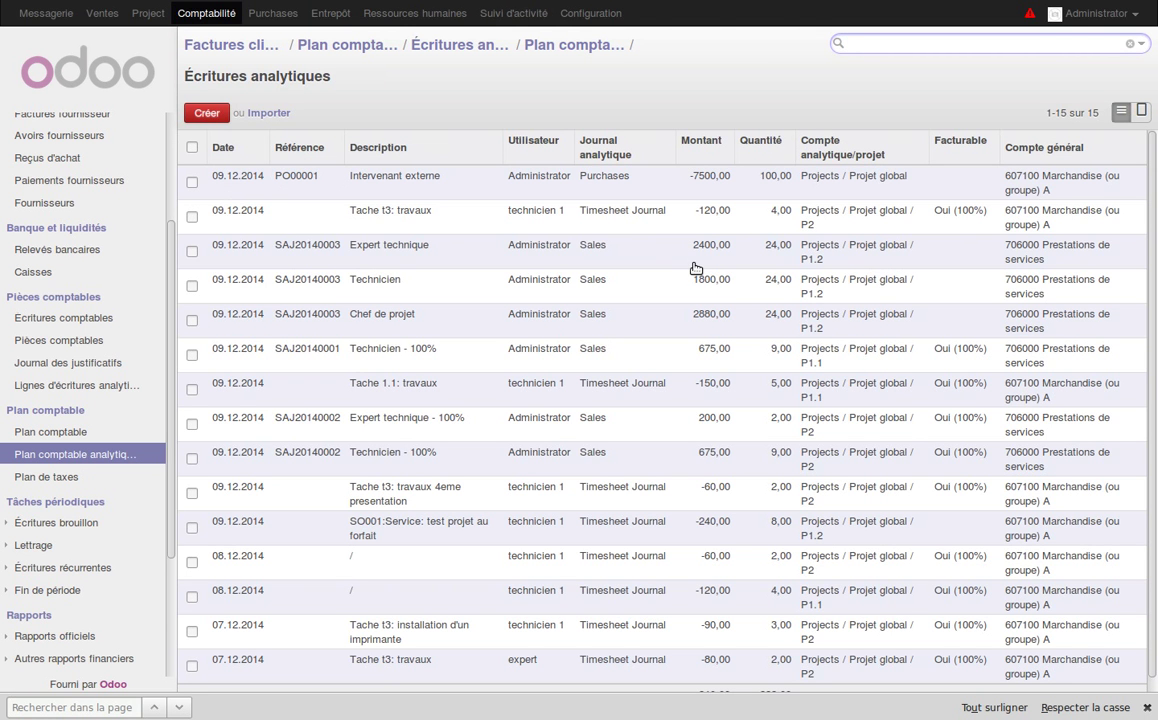
scroll(823, 340, "down", 1)
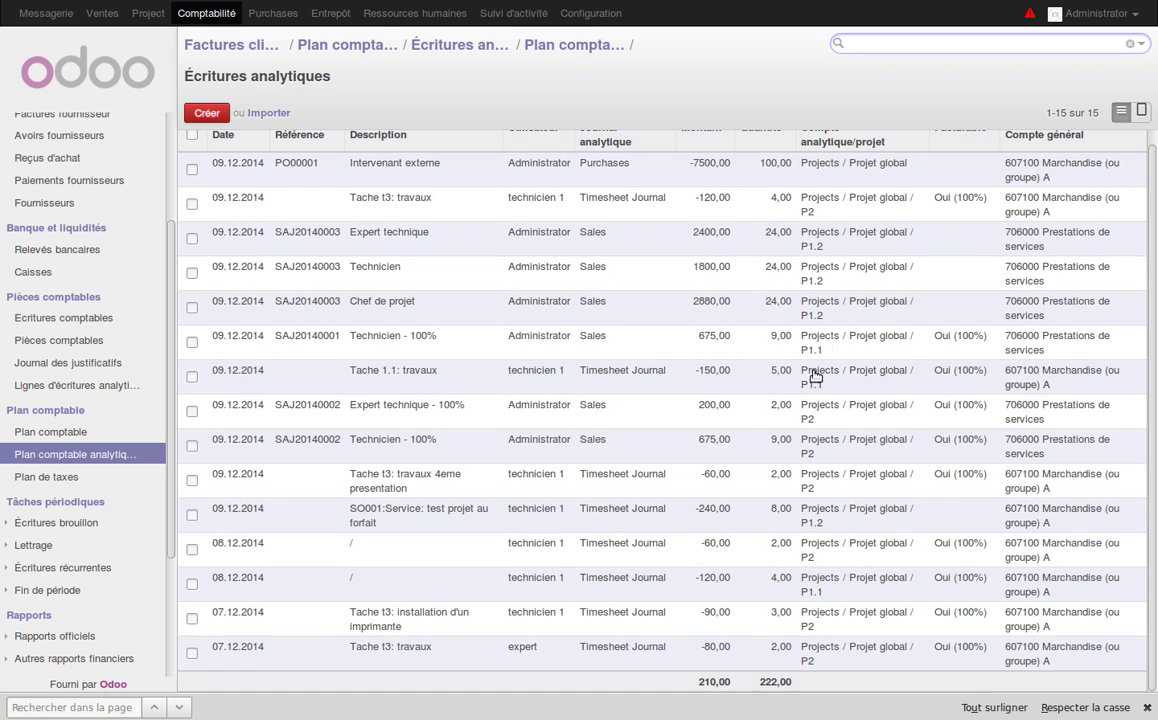
scroll(750, 283, "up", 1)
scroll(752, 300, "down", 1)
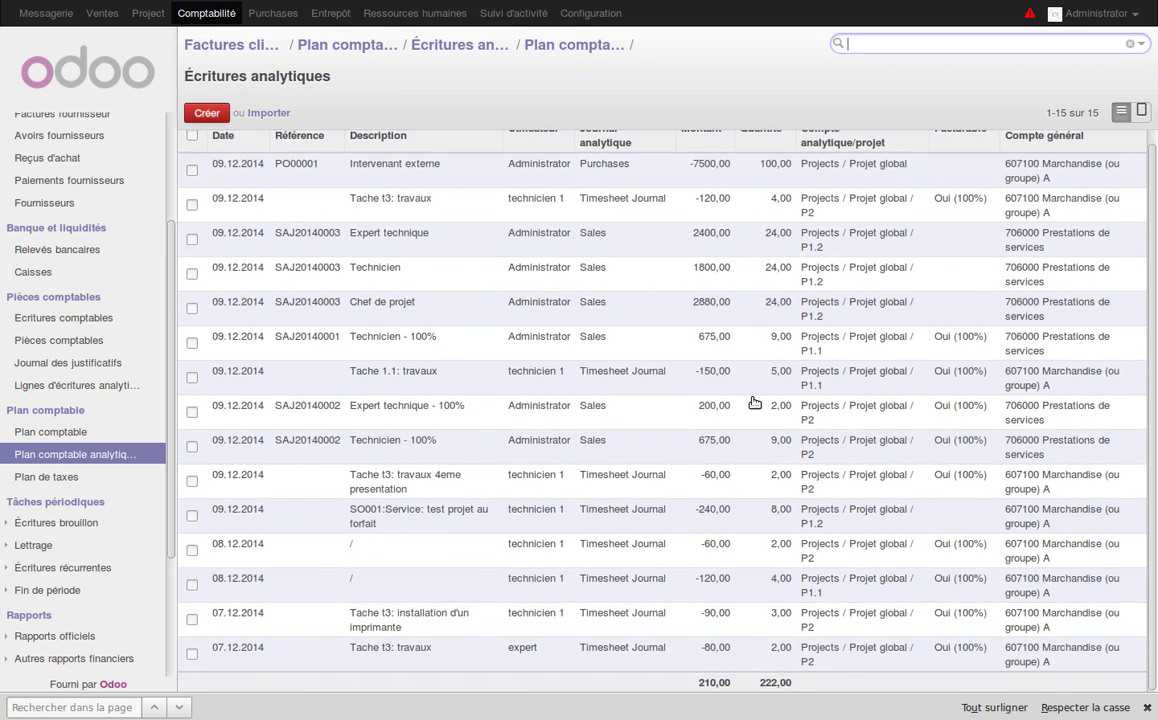
scroll(765, 500, "up", 1)
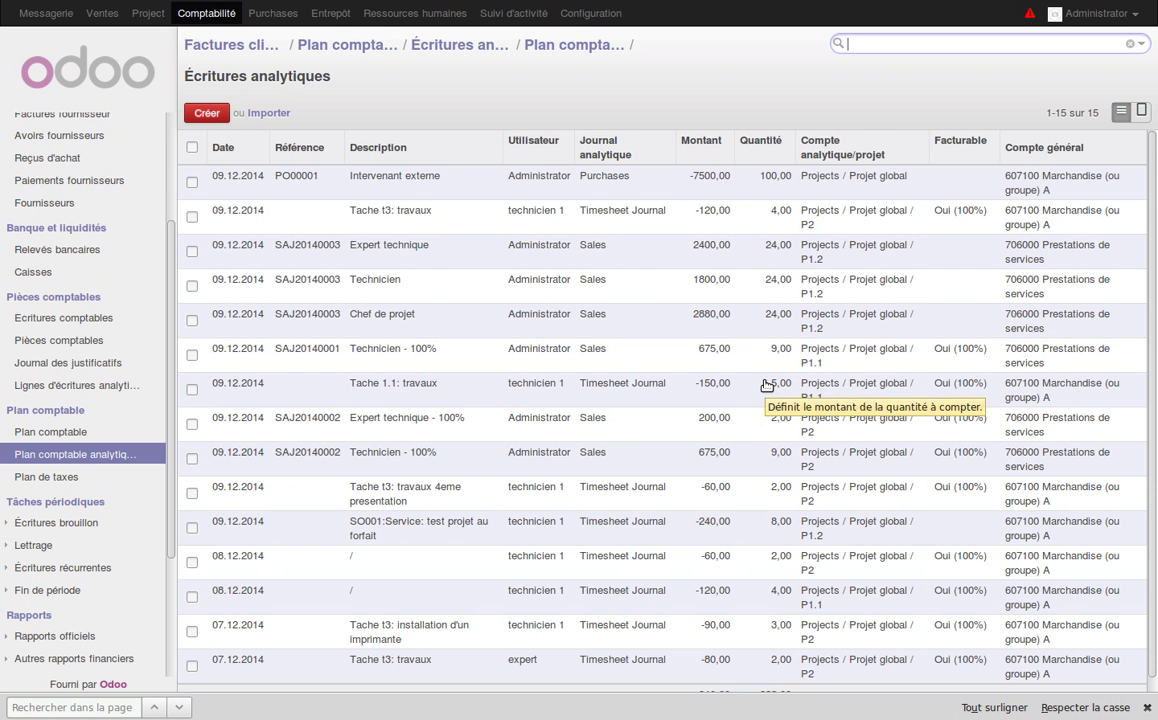
scroll(775, 260, "down", 1)
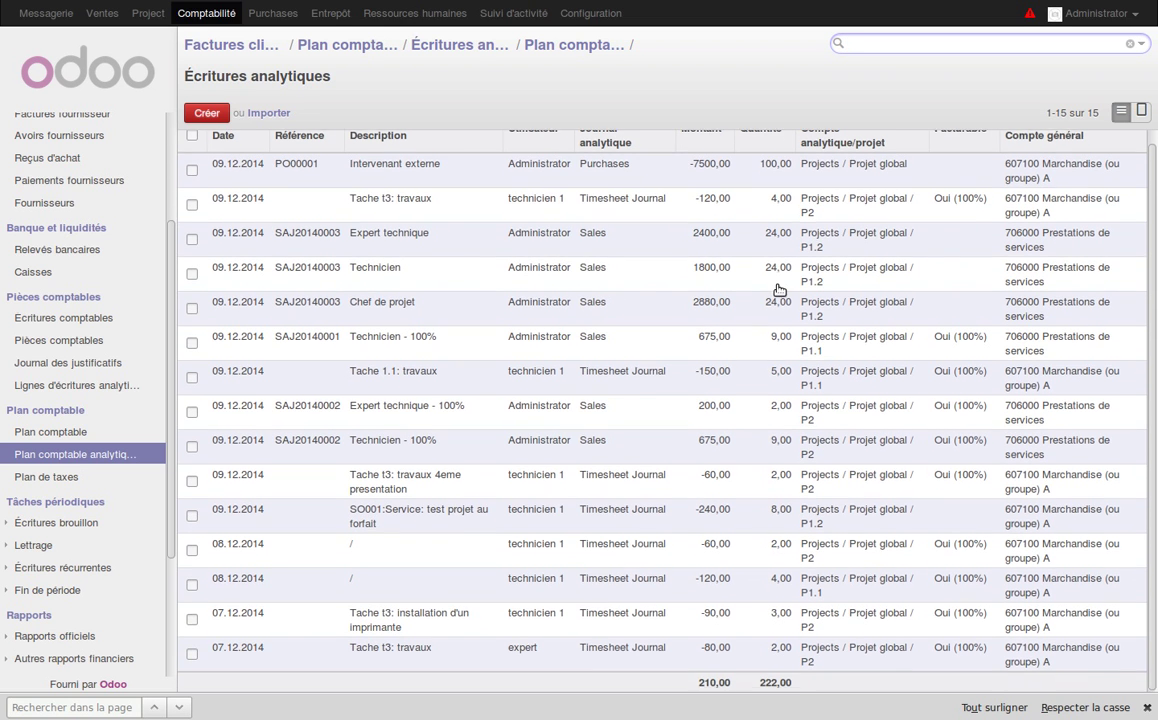
scroll(776, 290, "up", 1)
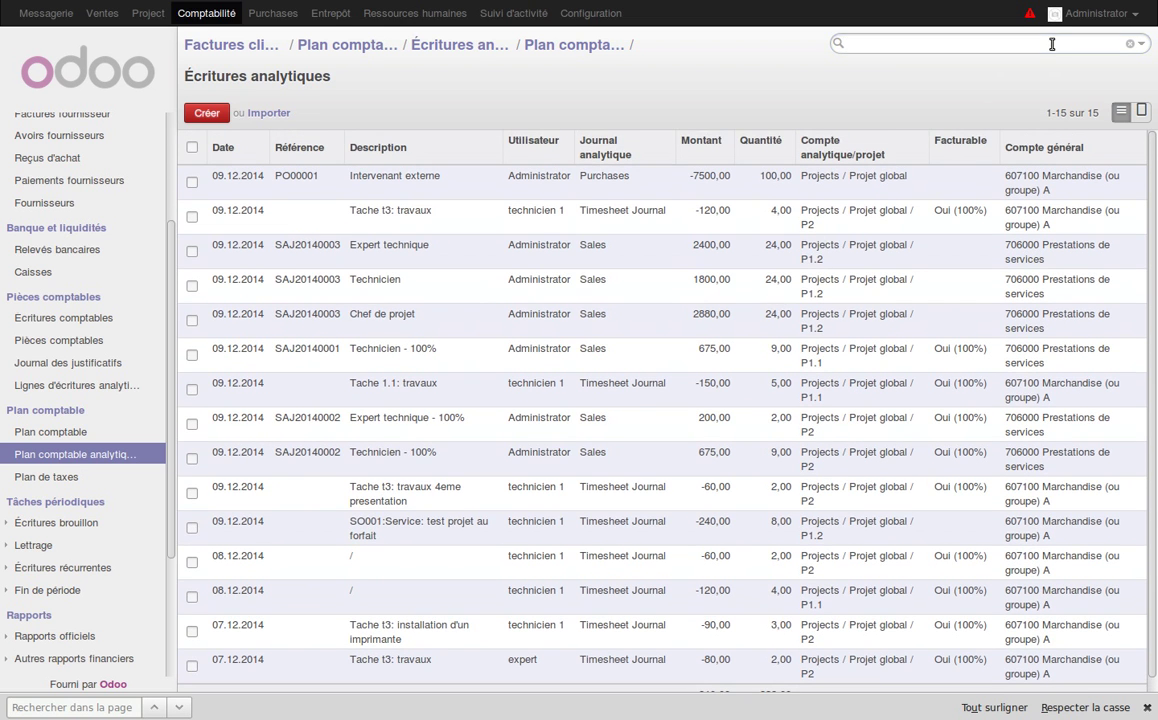
Group the analytic entries by Article and Tasks Month, and expand "Intervenant externe" down to its December 2014 entry.
left_click(1141, 44)
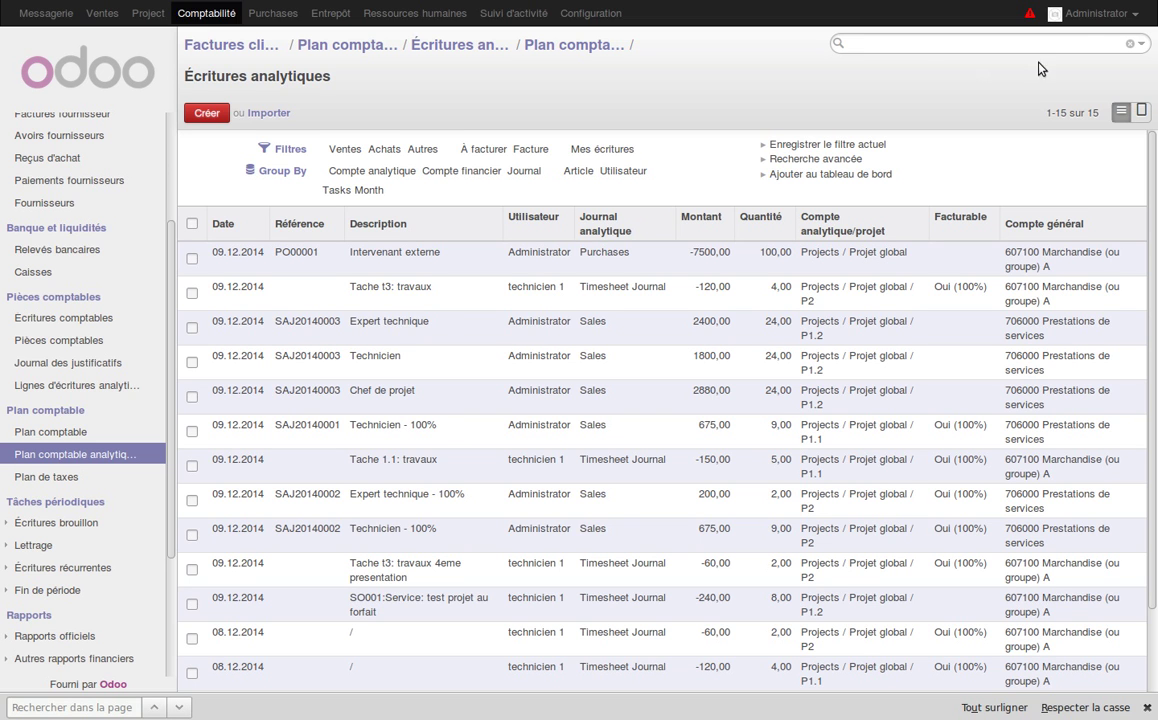
left_click(1142, 48)
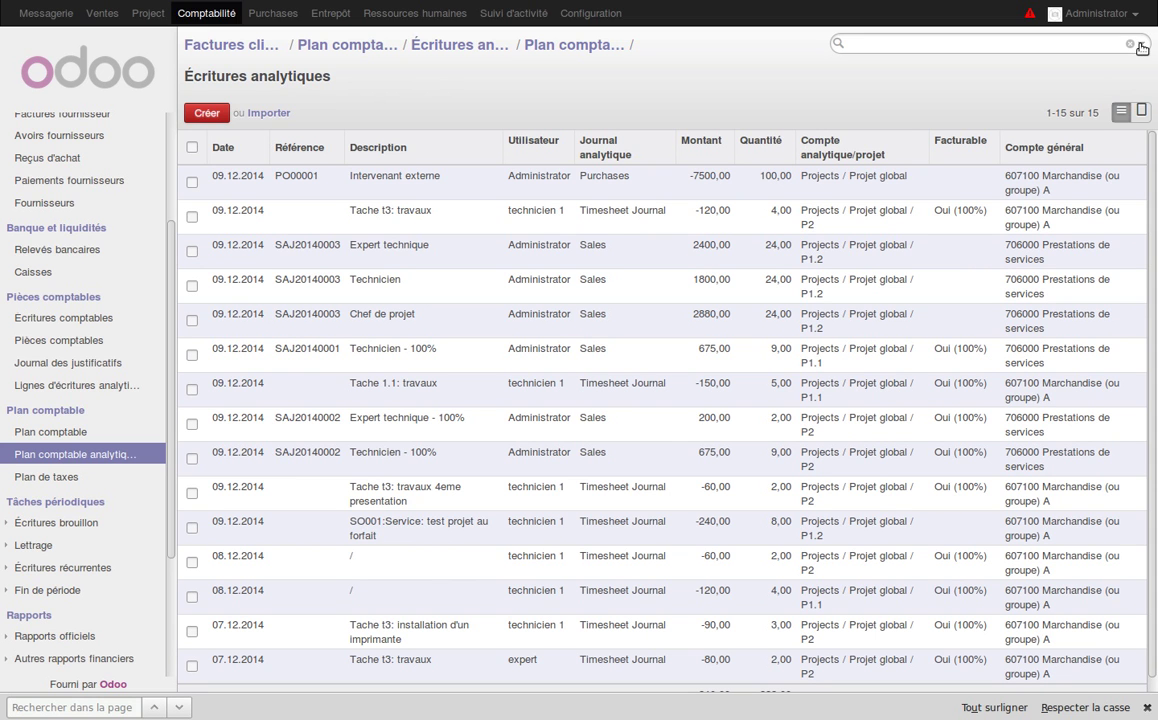
left_click(1142, 48)
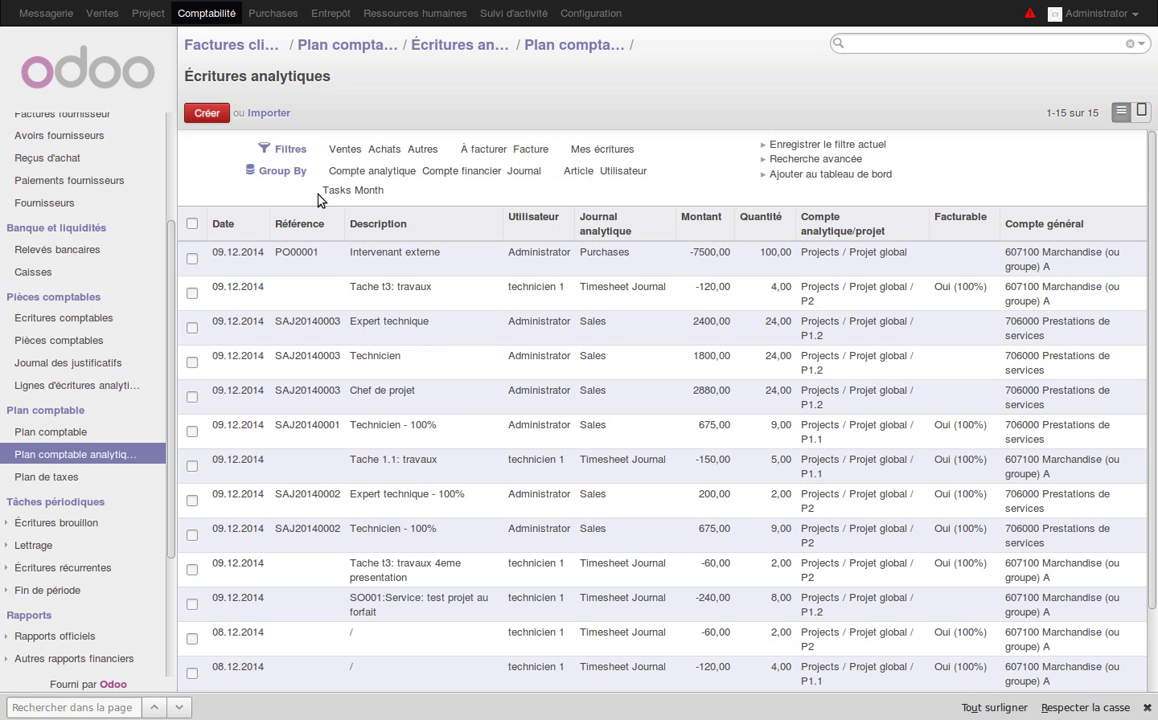
left_click(579, 171)
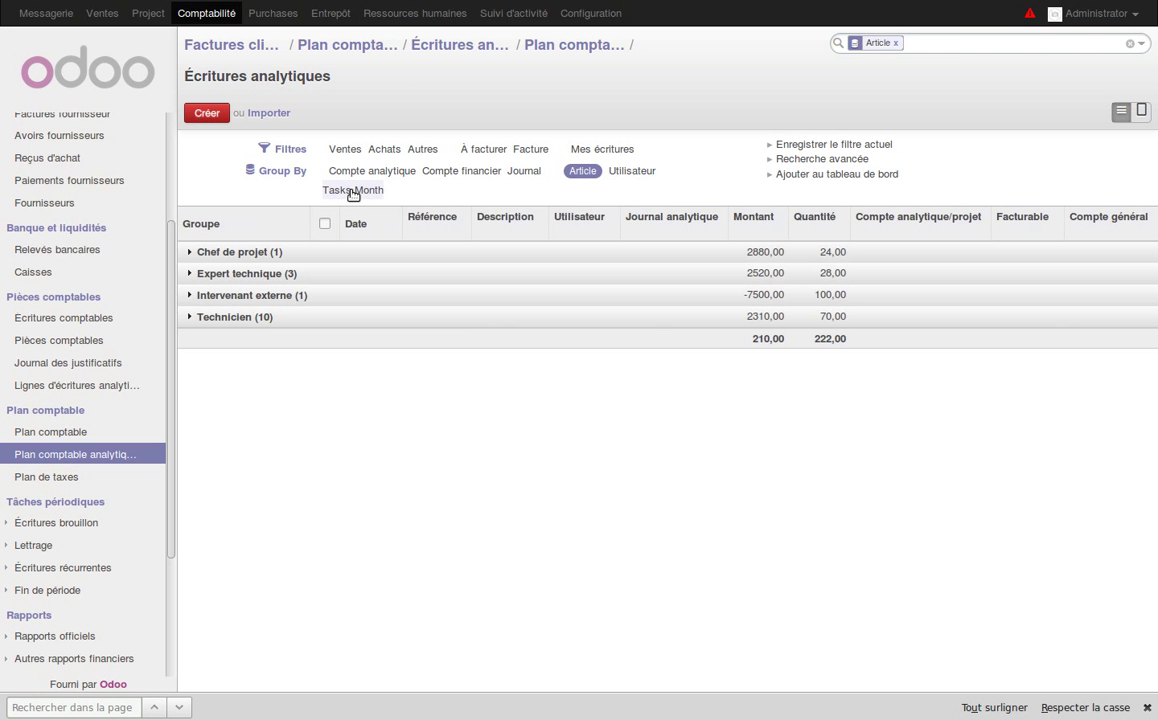
left_click(353, 190)
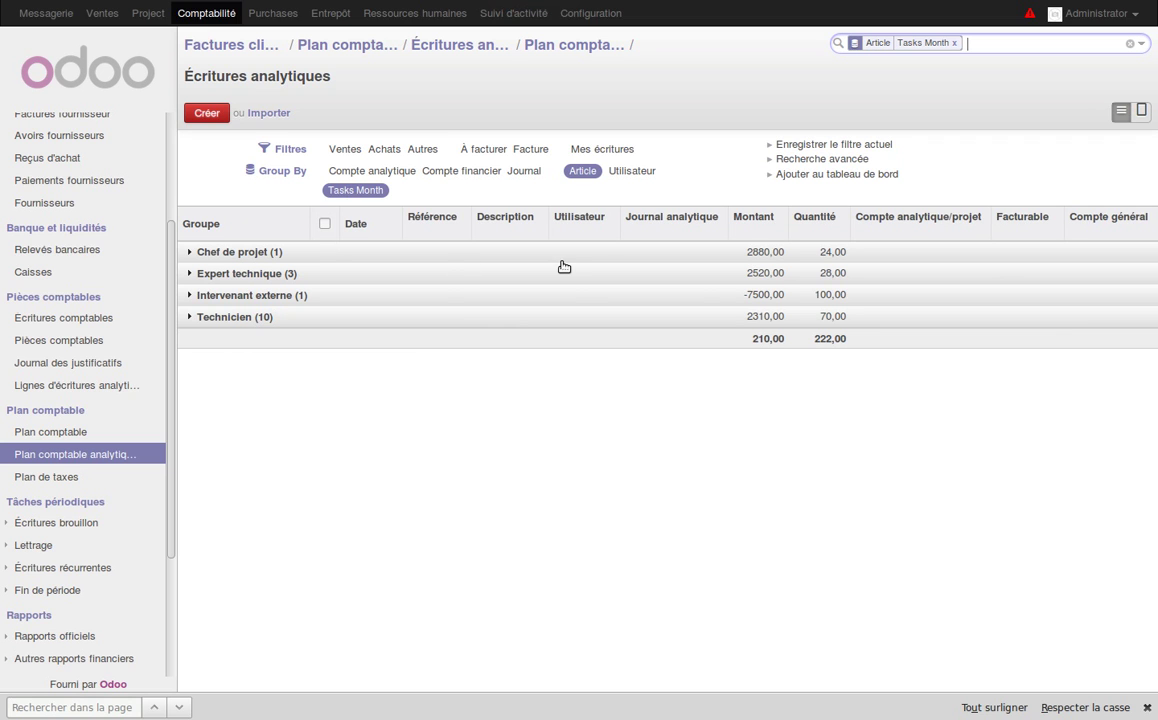
left_click(190, 295)
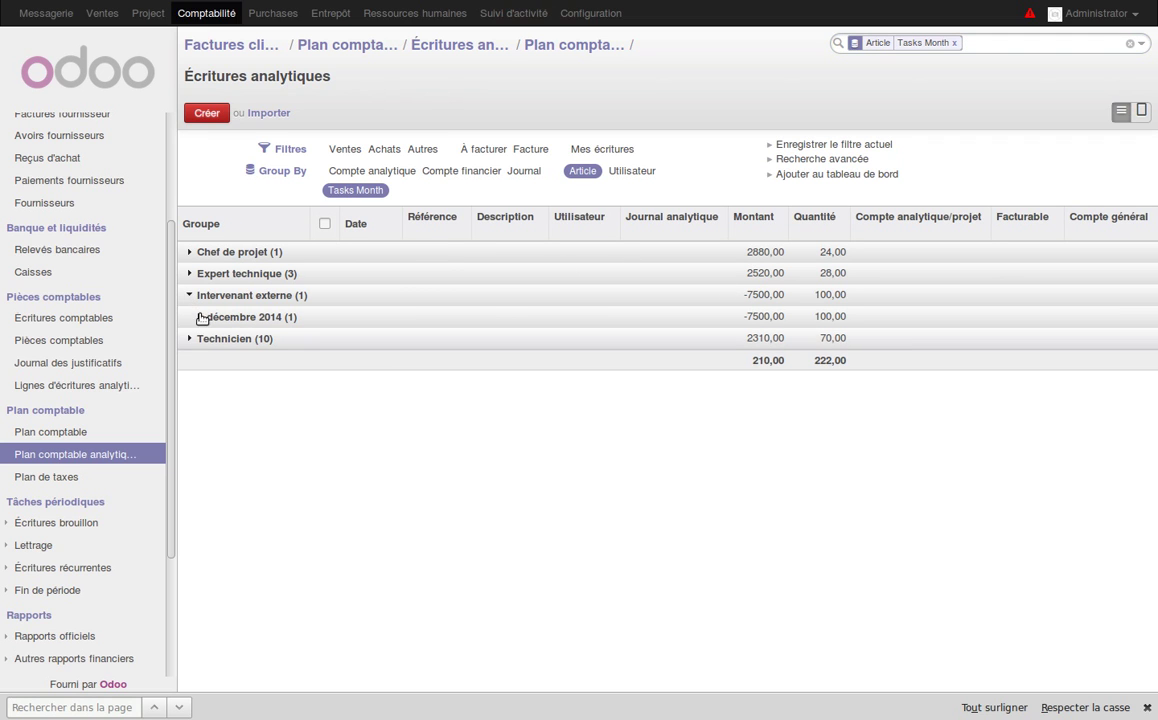
left_click(197, 317)
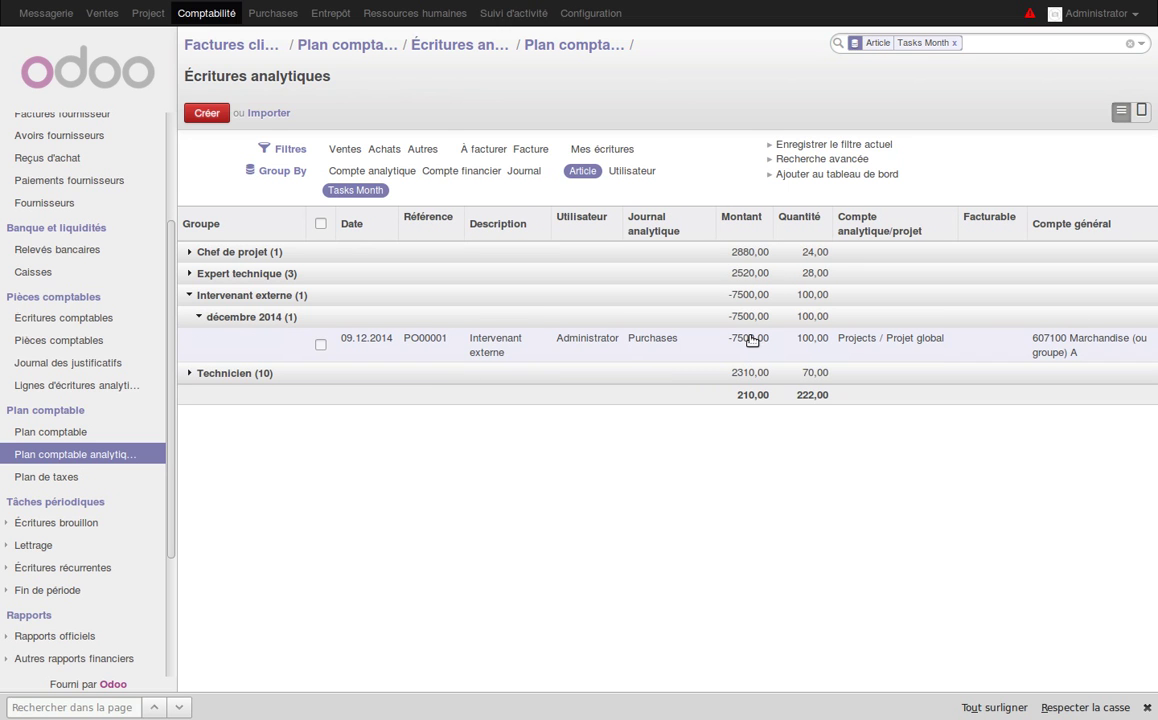
Examine the December 2014 analytic entries under "Expert technique", and collapse the "Expert technique" and "Intervenant externe" groups.
mouse_move(752, 341)
left_click(190, 273)
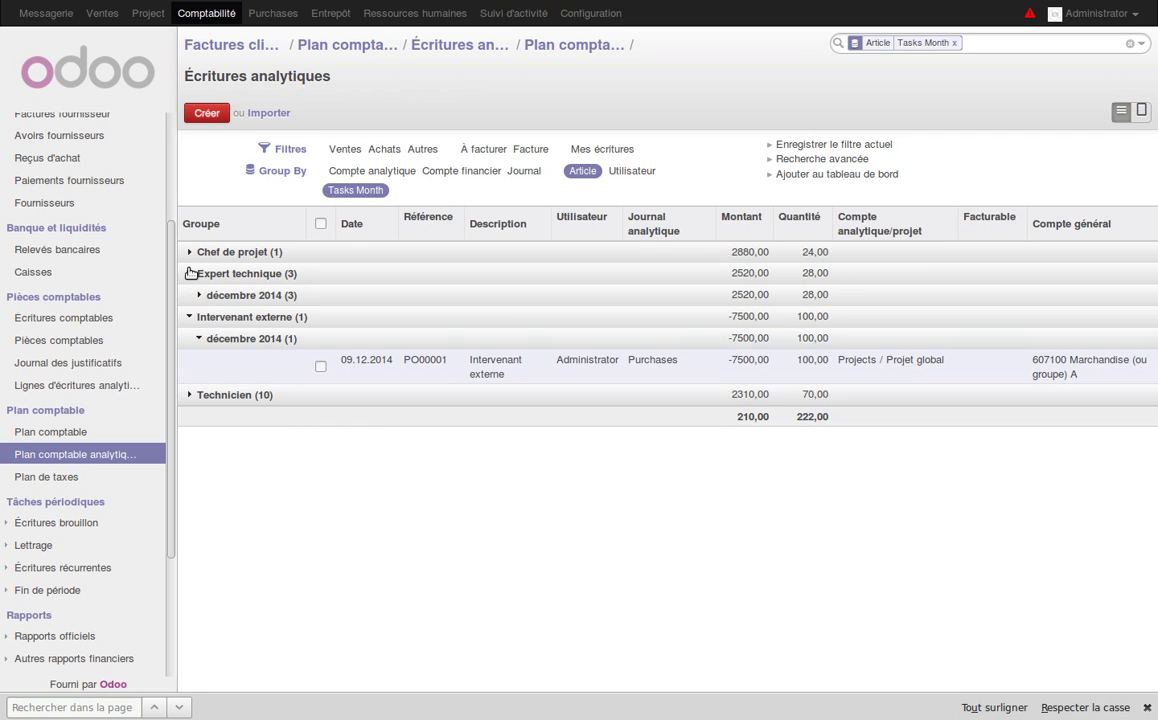
left_click(202, 297)
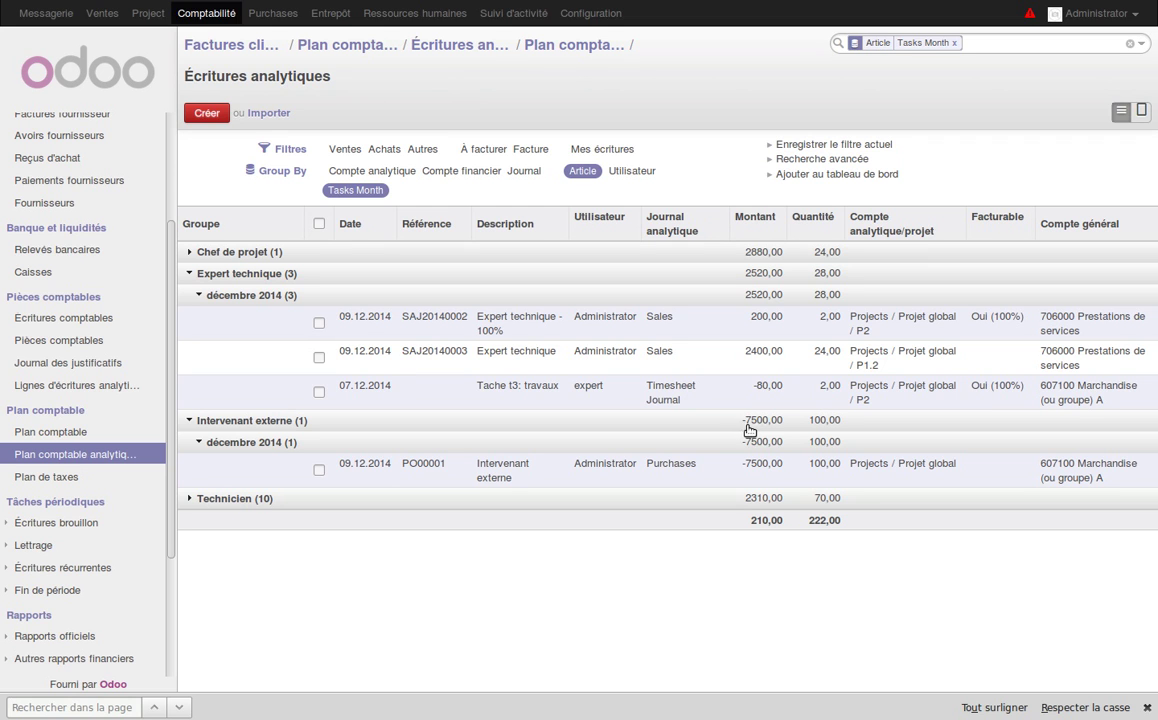
mouse_move(748, 318)
left_click(190, 275)
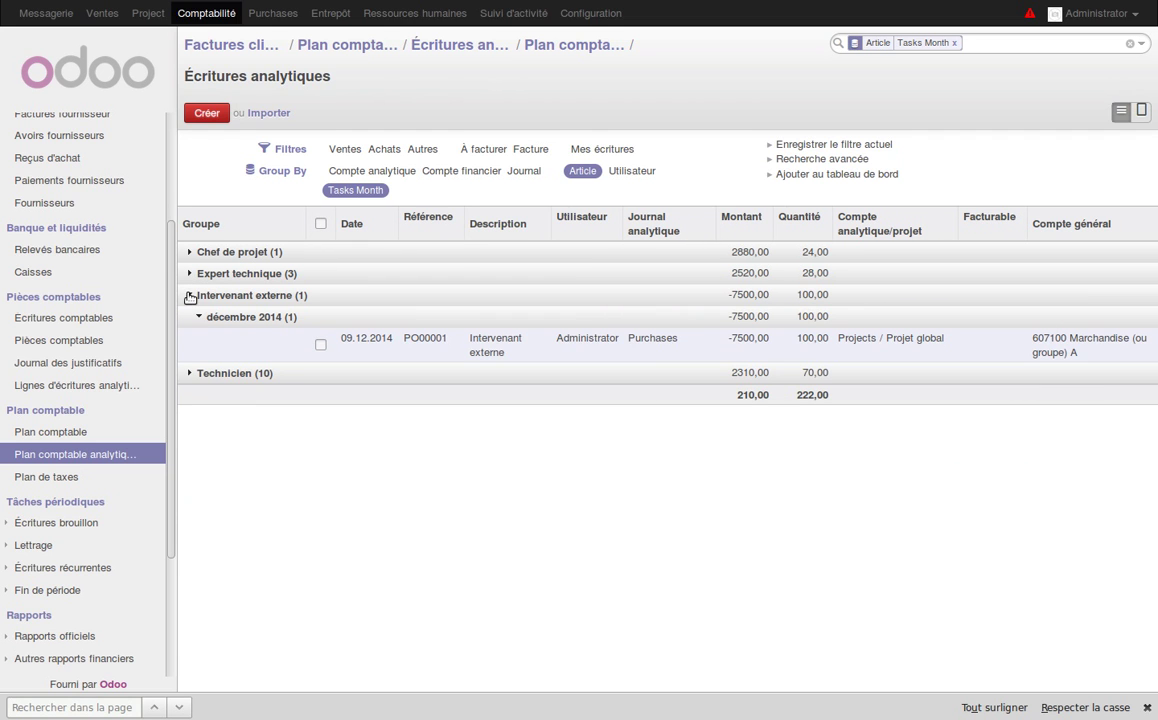
left_click(190, 296)
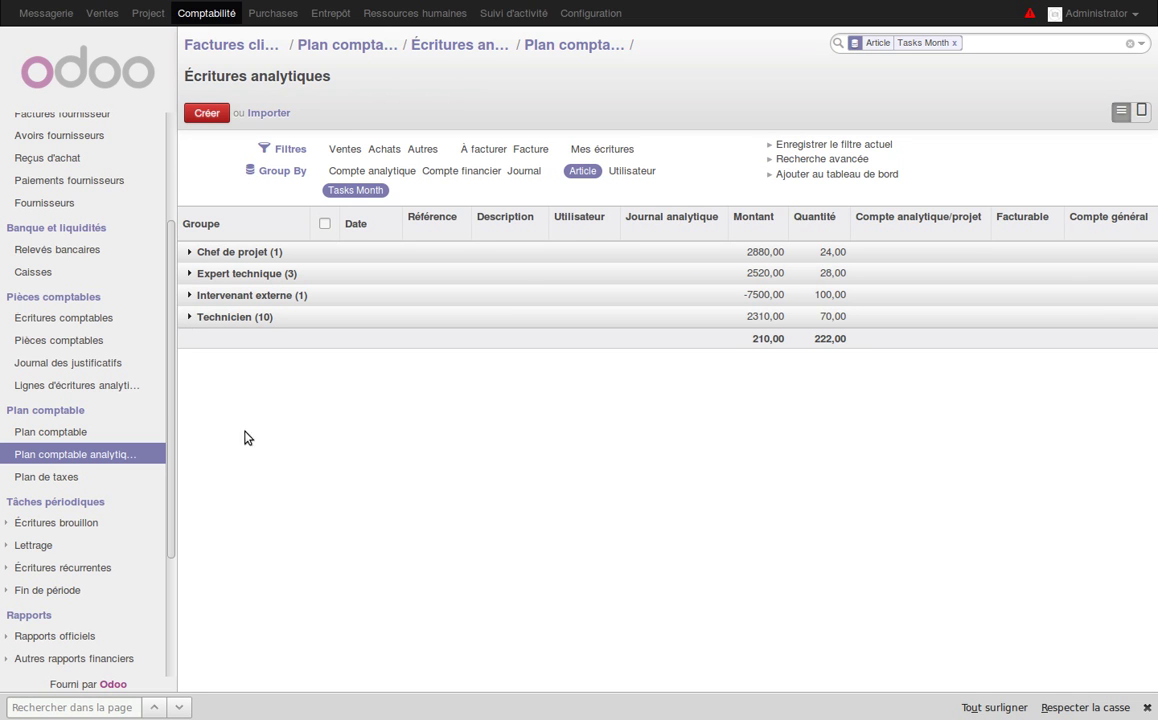
Exit the browser's full-screen mode.
scroll(170, 394, "up", 1)
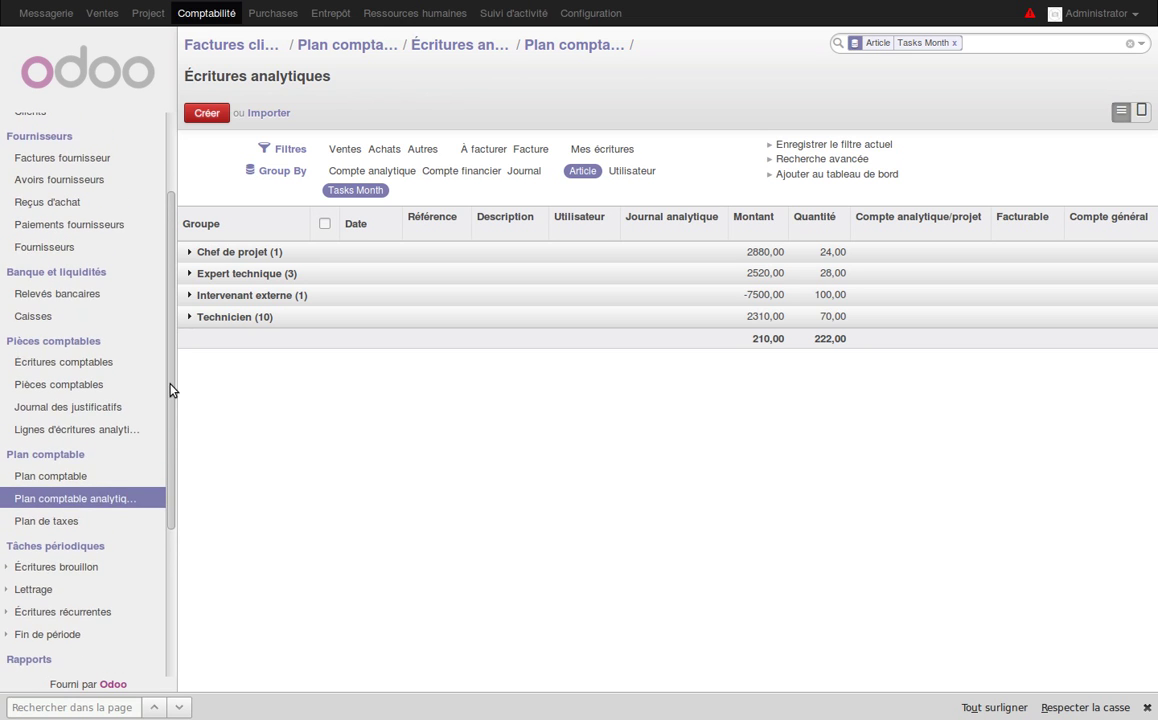
left_click_drag(180, 383, 171, 391)
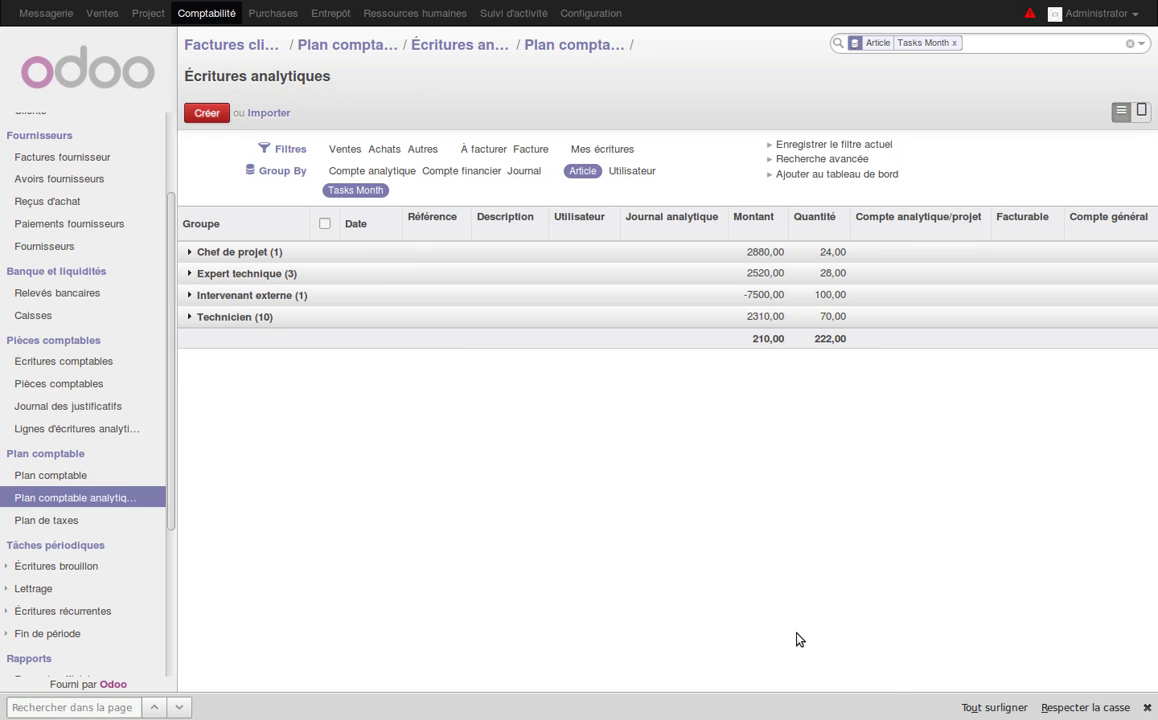
key("F11")
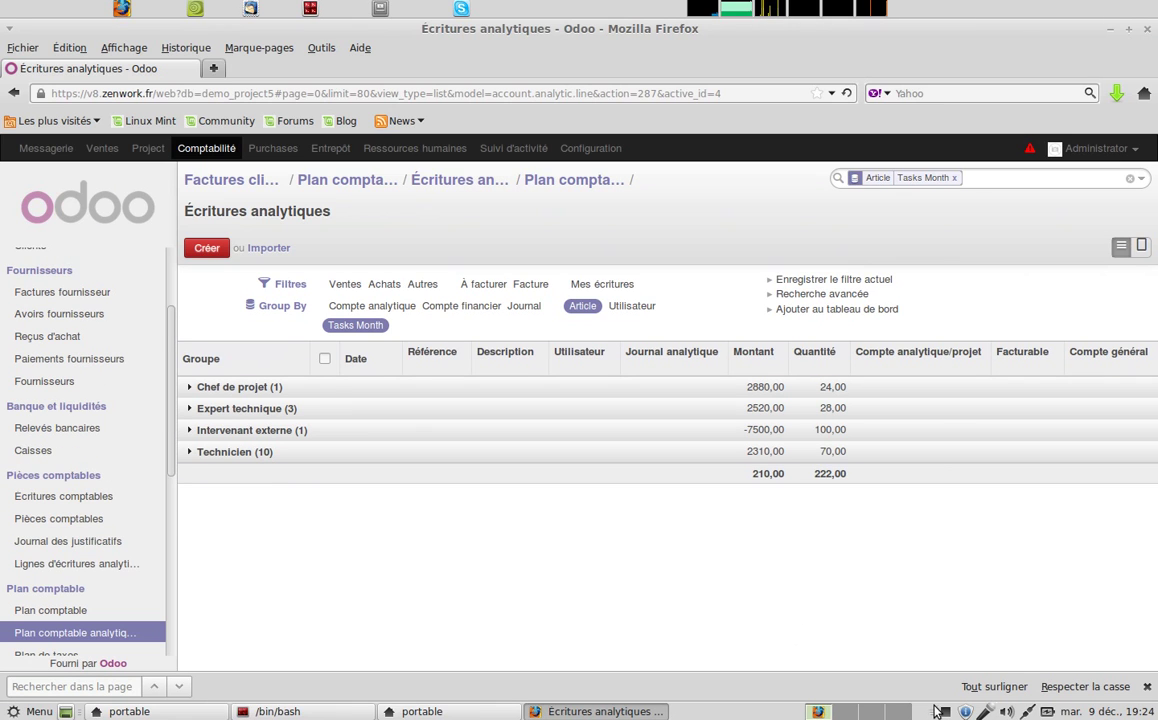